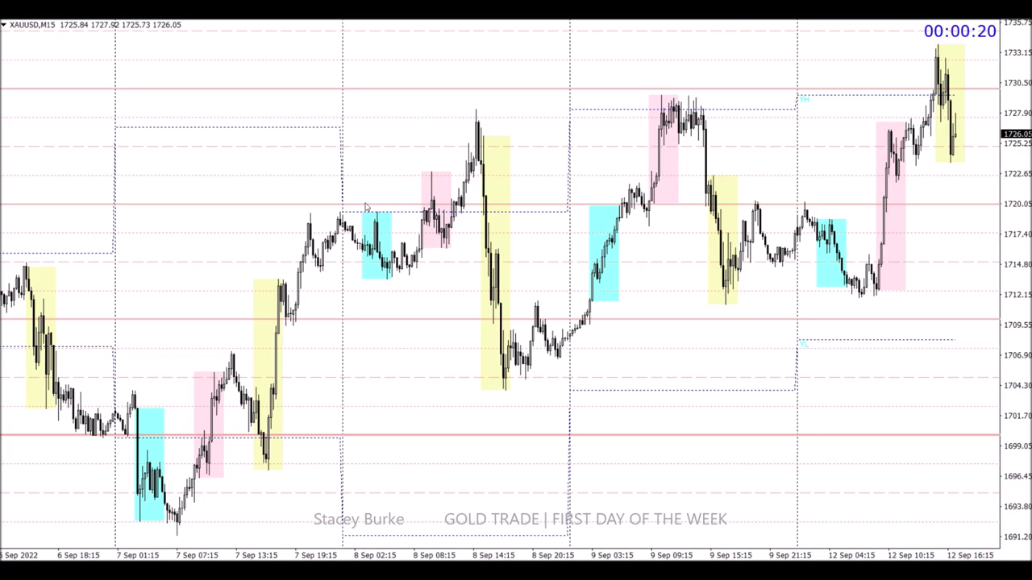
Step: Draw a horizontal trend line at about 1704.0 from the high before the 7 Sep morning drop across that day's sessions
scroll(387, 299, "up", 10)
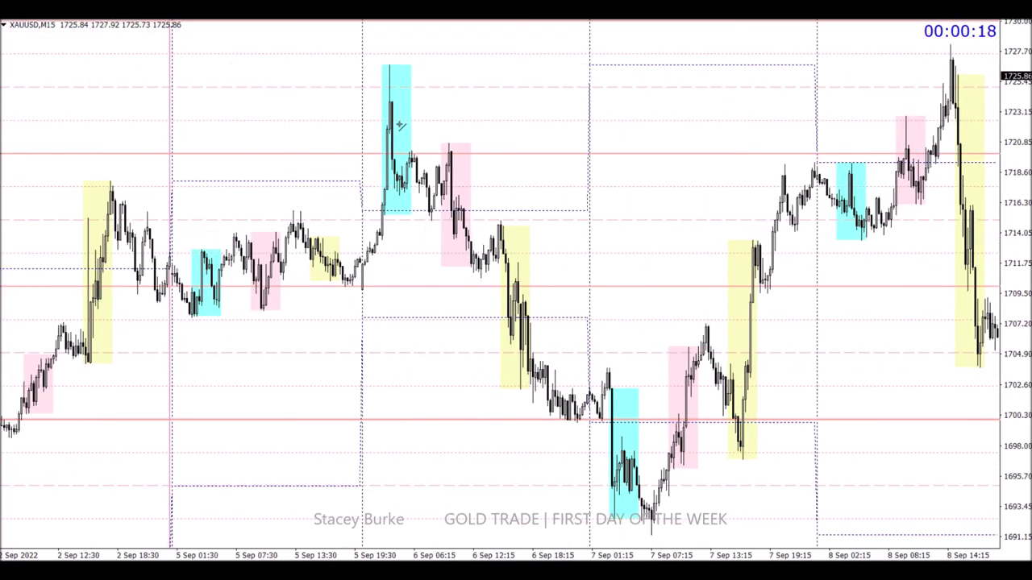
scroll(571, 466, "down", 4)
scroll(571, 466, "down", 2)
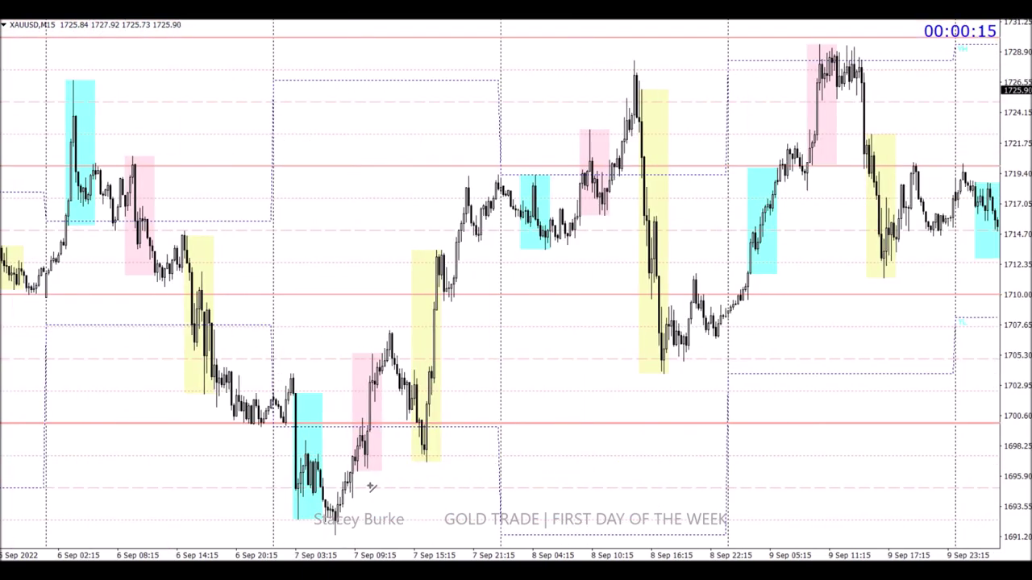
left_click_drag(283, 372, 473, 373)
scroll(473, 379, "down", 4)
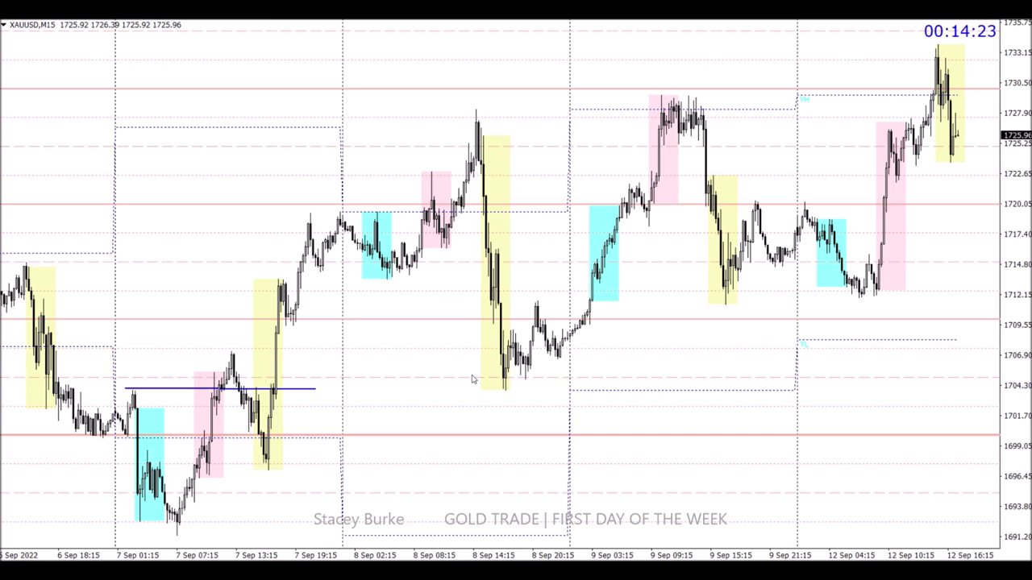
Step: Draw a horizontal trend line at about 1719.2 from the 7 Sep evening high to the 8 Sep afternoon rally
scroll(473, 379, "up", 3)
scroll(421, 401, "down", 2)
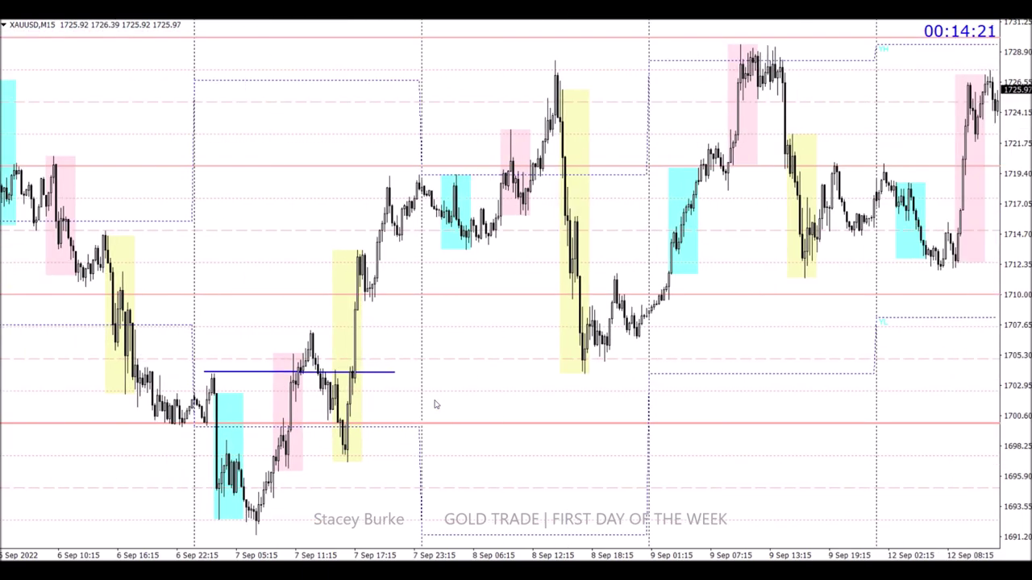
scroll(434, 404, "down", 2)
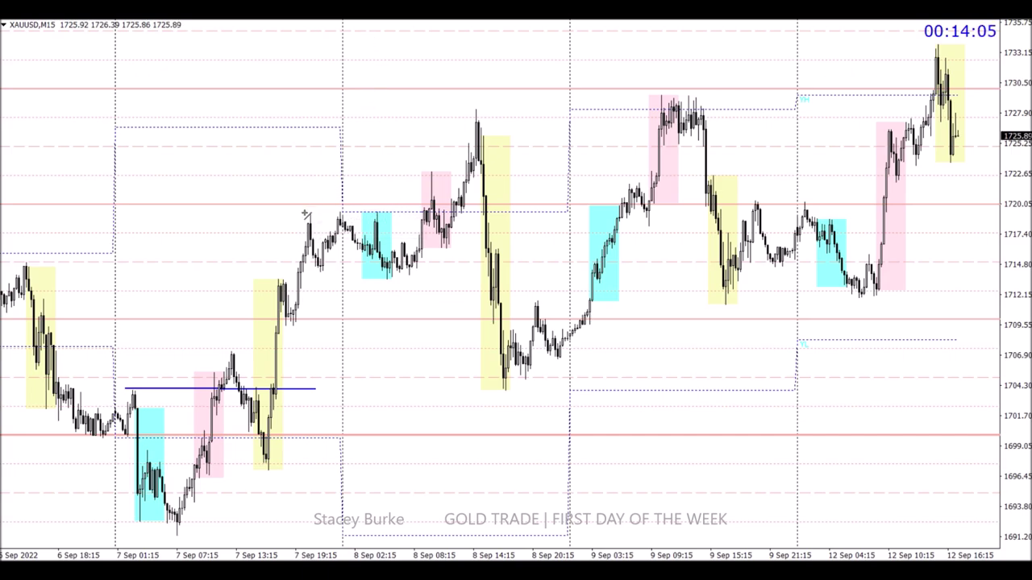
left_click_drag(307, 214, 479, 214)
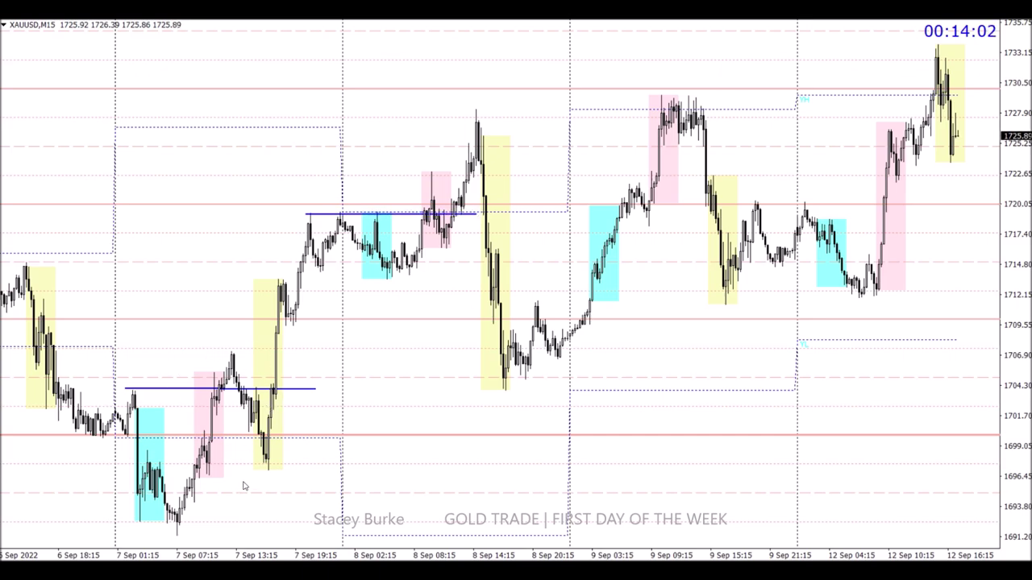
Step: Draw horizontal trend lines at the 7 Sep low, about 1692.2, and at the cyan session's rebound high, about 1698.6
scroll(244, 485, "up", 3)
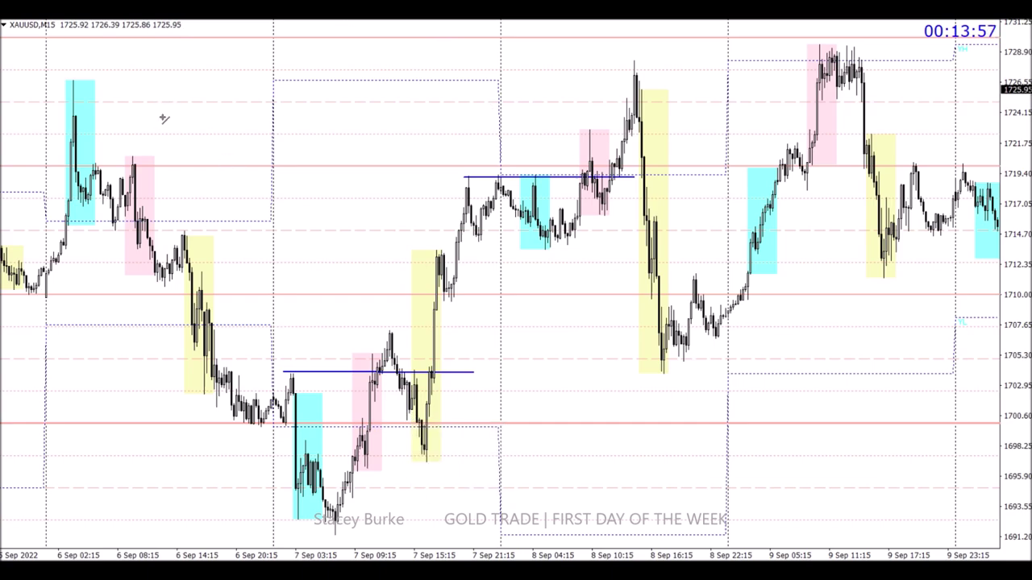
left_click_drag(290, 524, 345, 524)
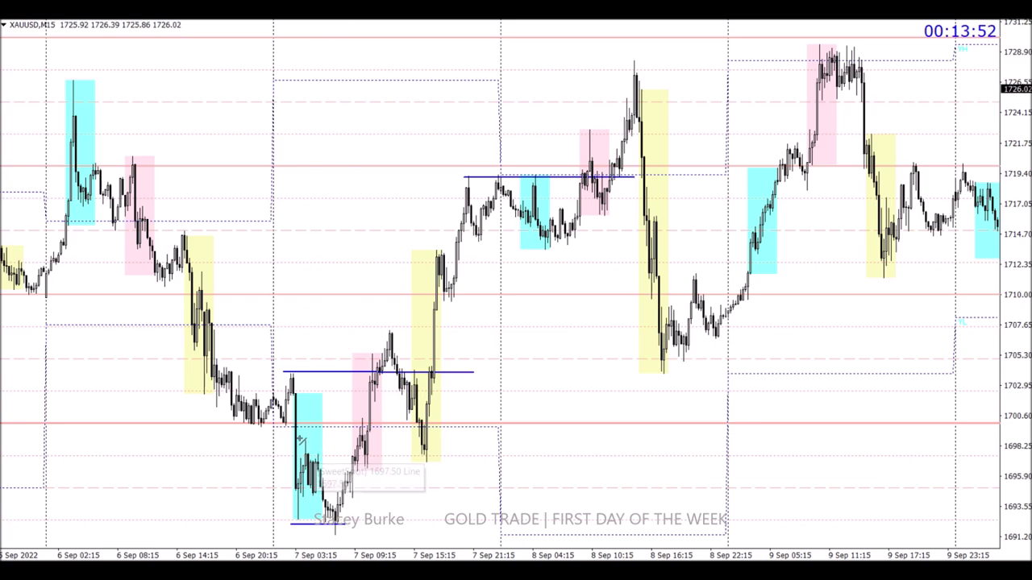
left_click_drag(296, 439, 427, 440)
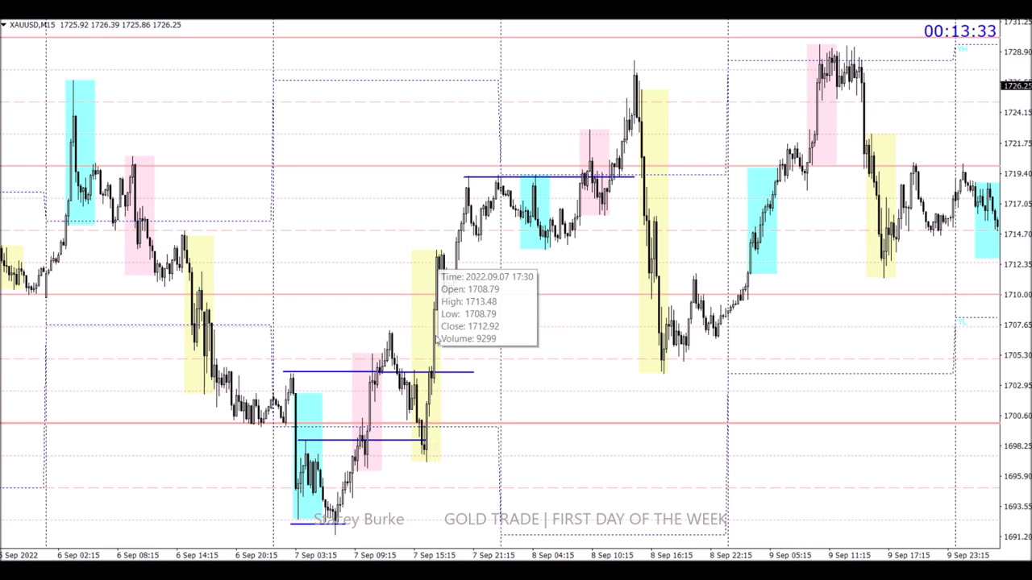
Step: Draw horizontal trend lines from the 7 Sep midday swing high at about 1707.2 and from the 6 Sep cyan session high to 8 Sep
key("End")
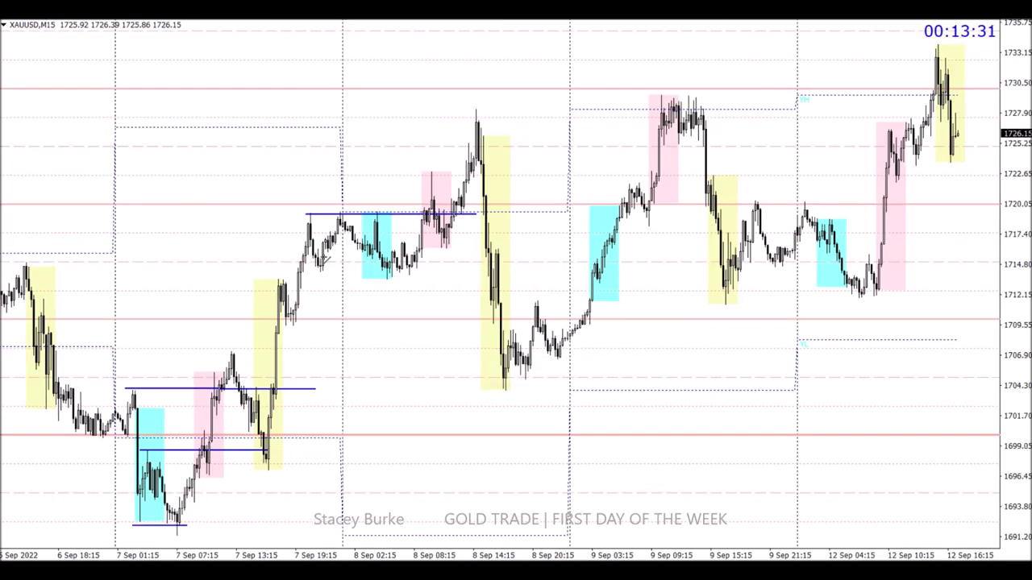
left_click_drag(228, 352, 319, 352)
scroll(440, 184, "down", 2)
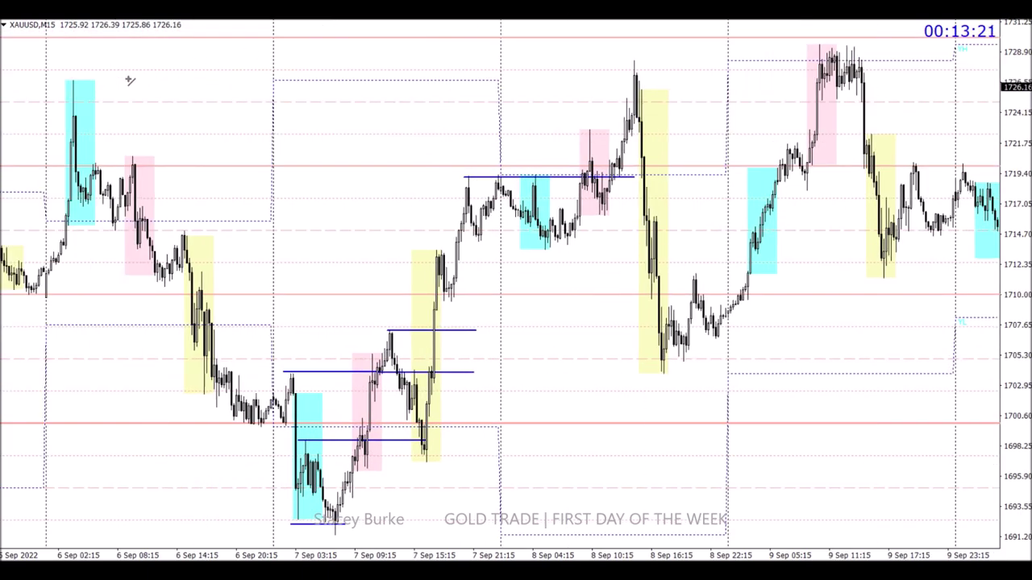
left_click_drag(64, 81, 669, 81)
scroll(686, 159, "up", 2)
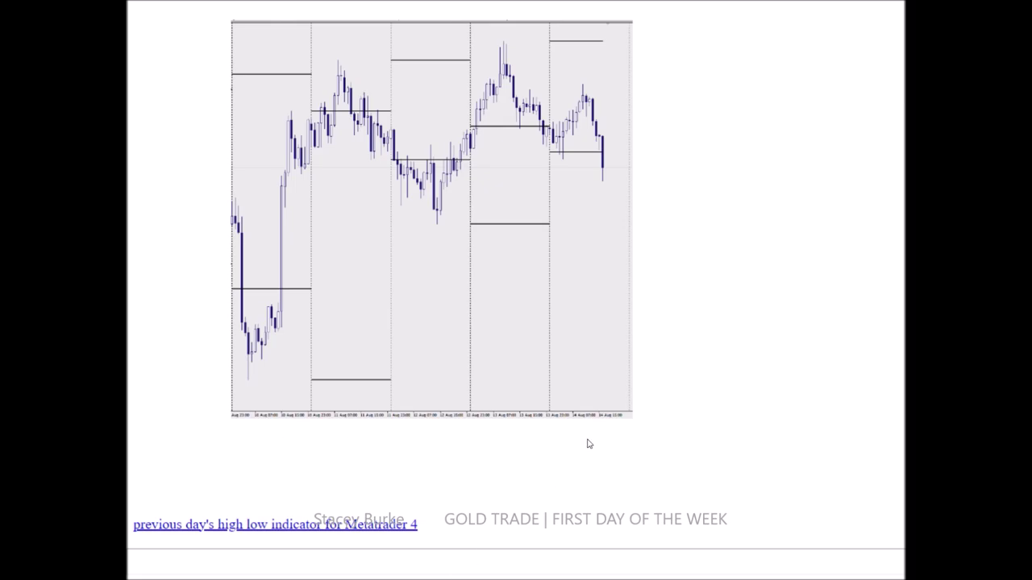
Step: Look through the web page for the previous day's high low MetaTrader 4 indicator, including its download and donation links
scroll(677, 428, "down", 5)
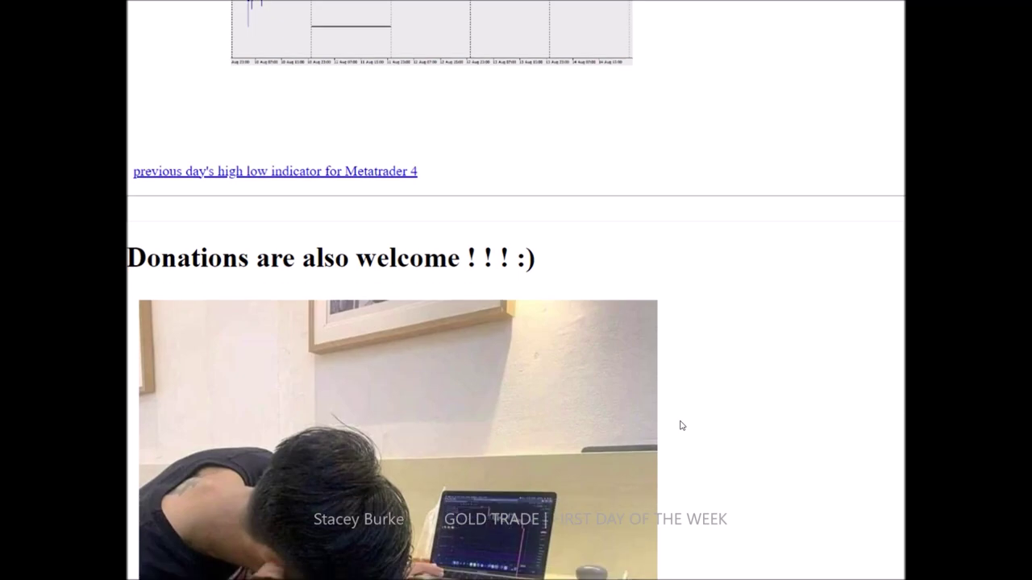
scroll(681, 426, "down", 8)
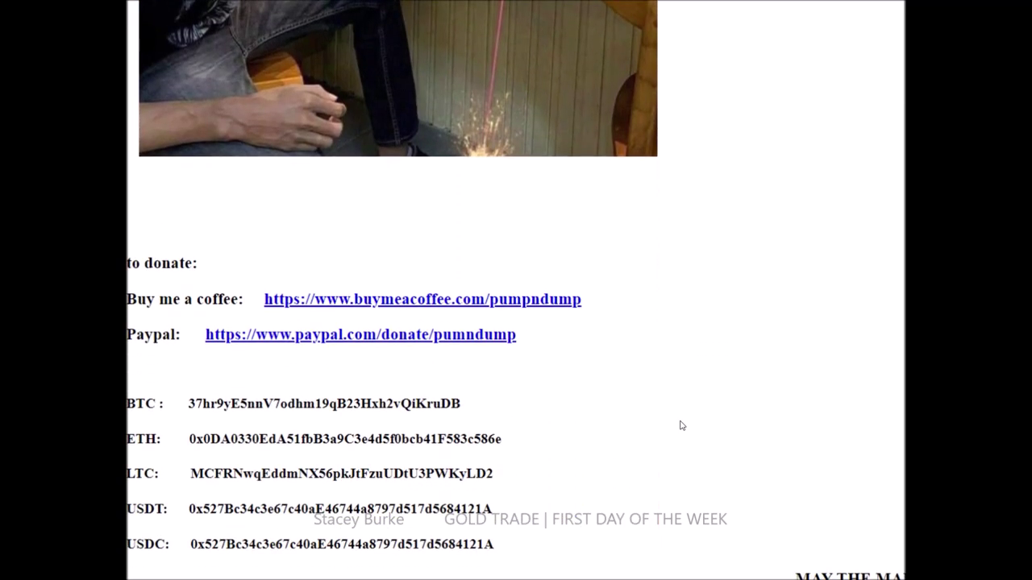
scroll(681, 425, "up", 15)
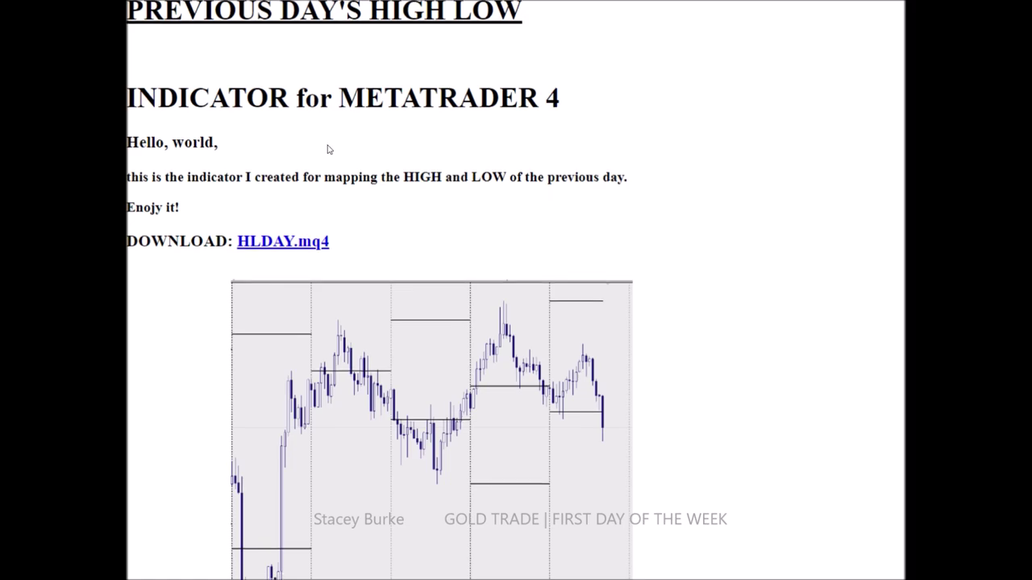
scroll(329, 152, "down", 5)
scroll(342, 45, "up", 5)
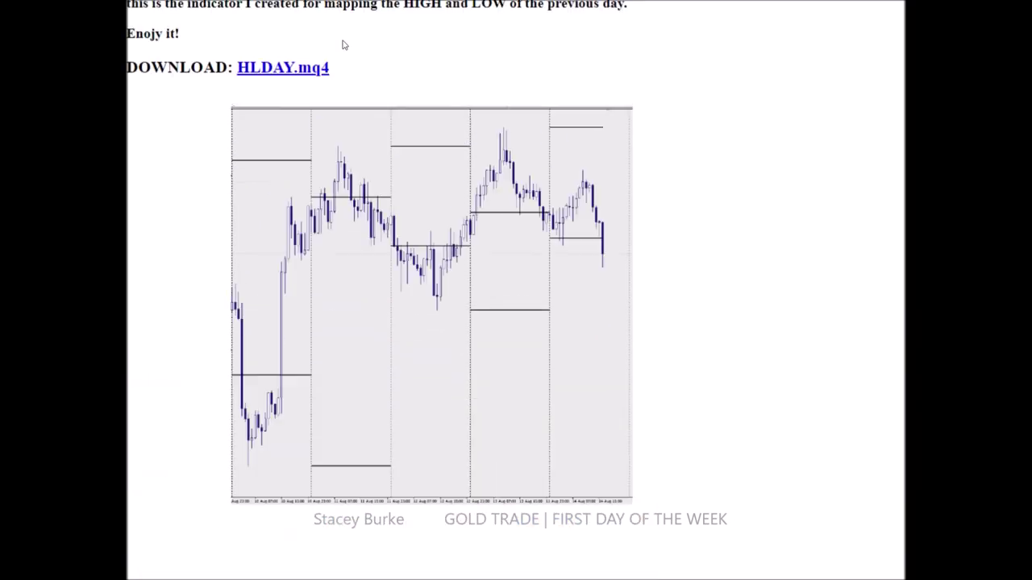
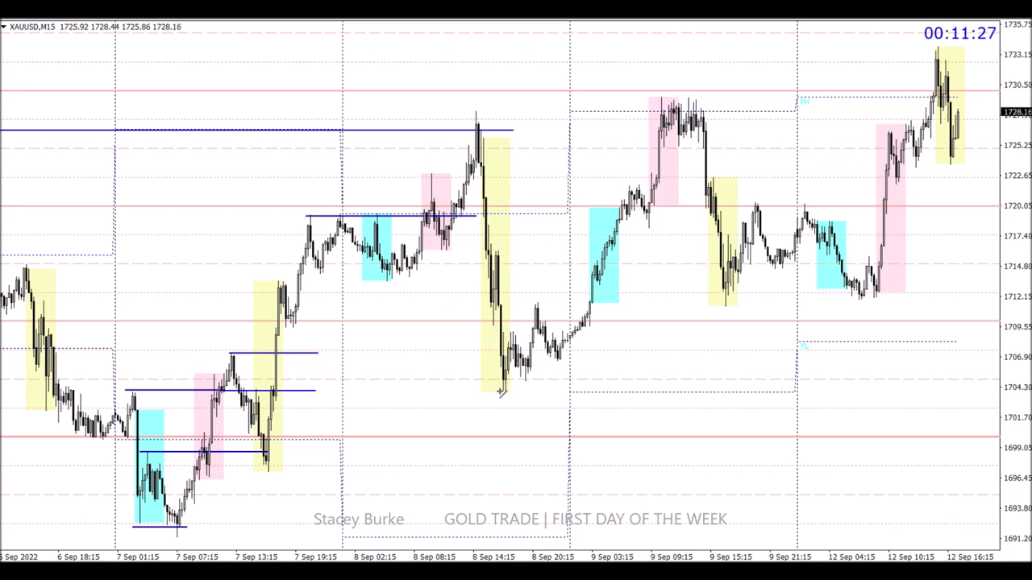
Step: Draw a horizontal trend line along the 8 Sep low at about 1703.8, and extend the 1704.0 line to 12 Sep
left_click_drag(502, 392, 856, 394)
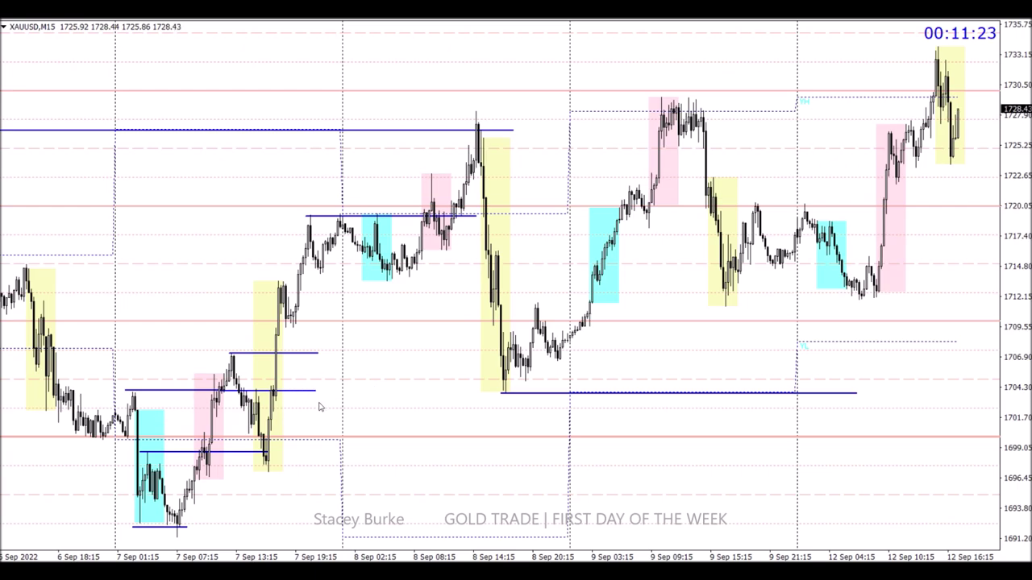
left_click_drag(316, 391, 919, 393)
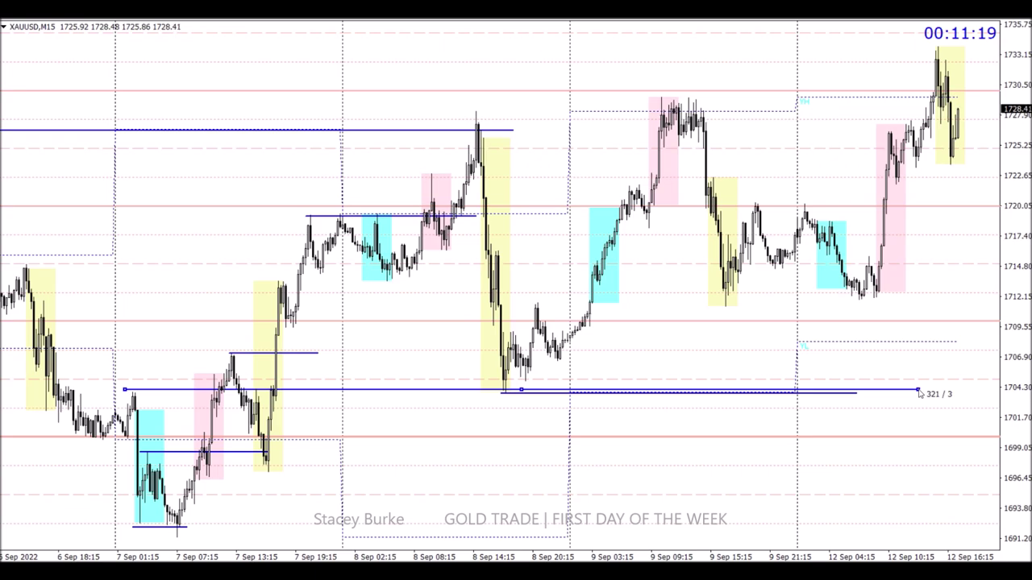
double_click(857, 393)
double_click(857, 395)
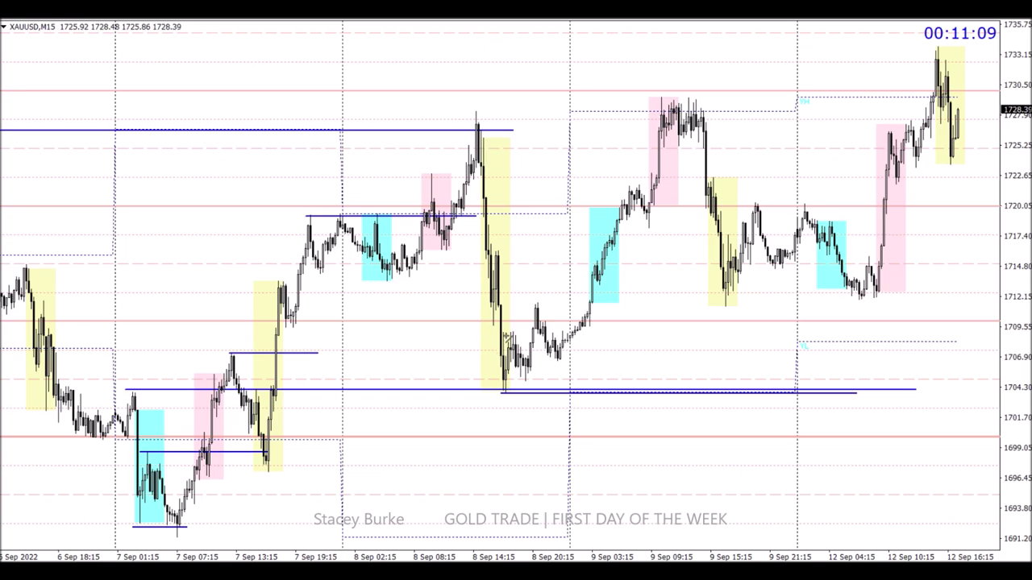
Step: Draw horizontal trend lines at about 1709.2 and 1711.8 after the 8 Sep drop, and one at about 1709.8 reaching 12 Sep
left_click_drag(508, 330, 541, 331)
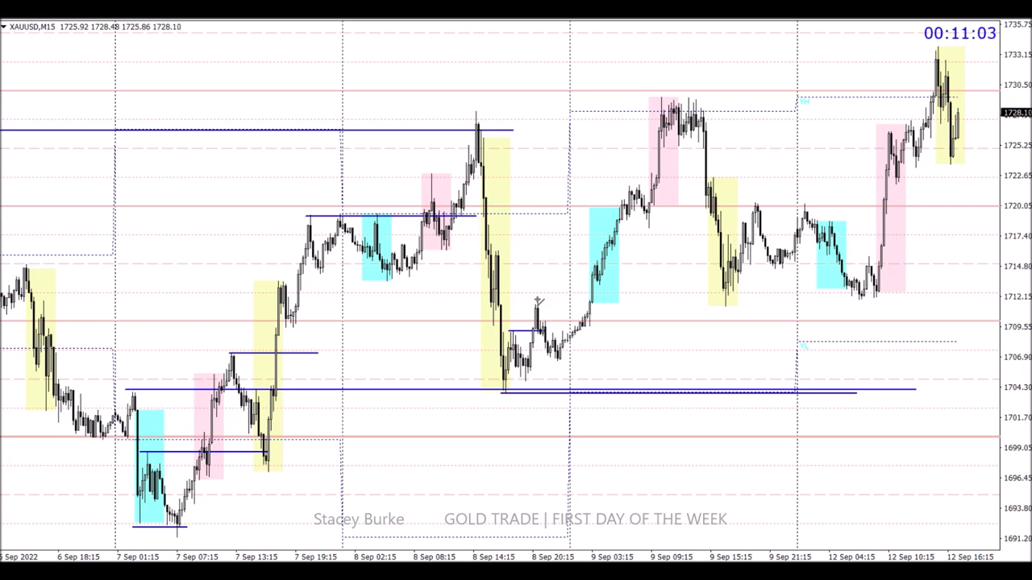
left_click_drag(536, 300, 593, 300)
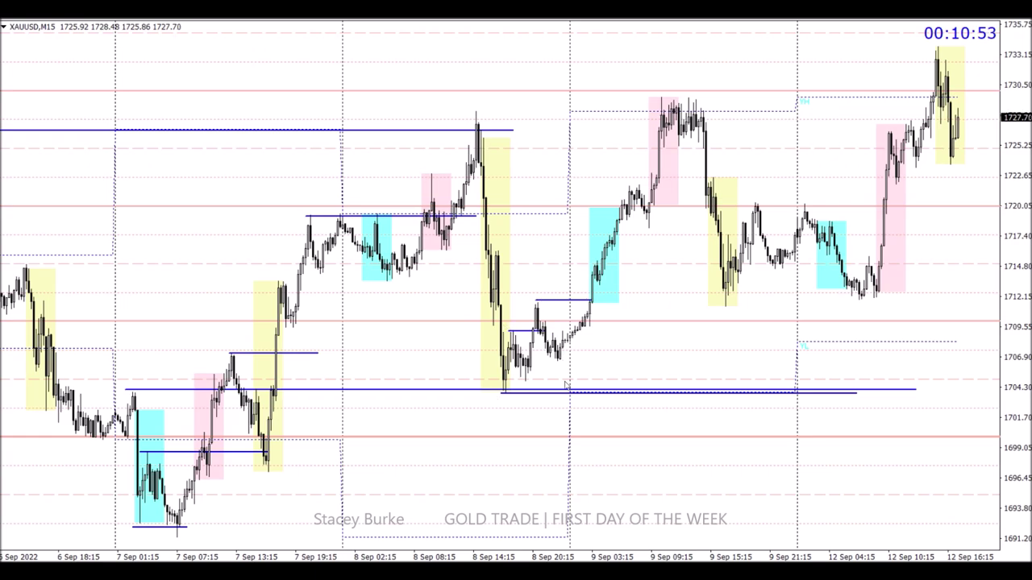
scroll(565, 389, "down", 4)
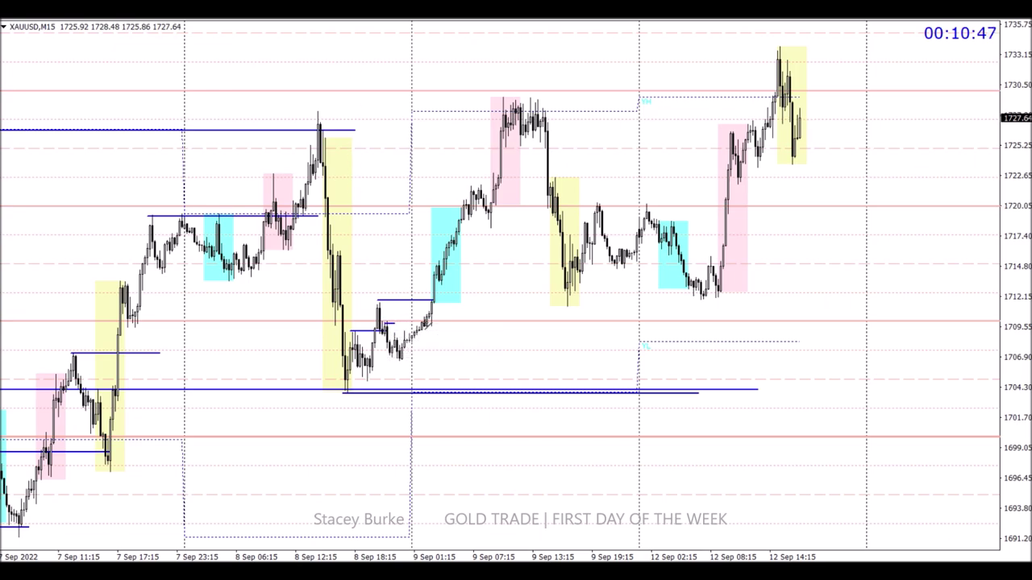
left_click_drag(386, 324, 742, 324)
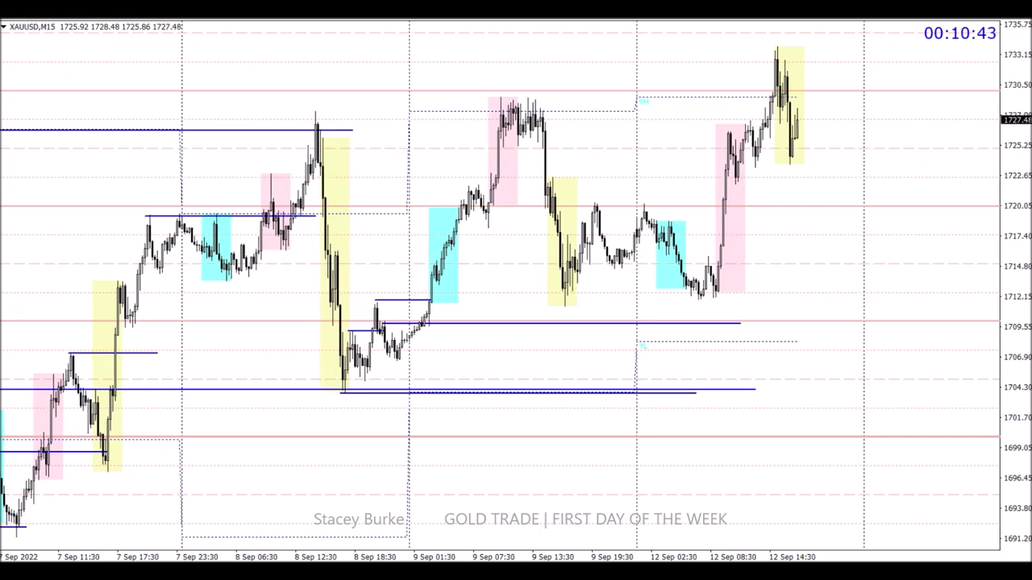
Step: Draw a filled rectangle from about 1709.5 down to 1704.3, spanning from early 9 Sep to the 12 Sep pink session
left_click(24, 11)
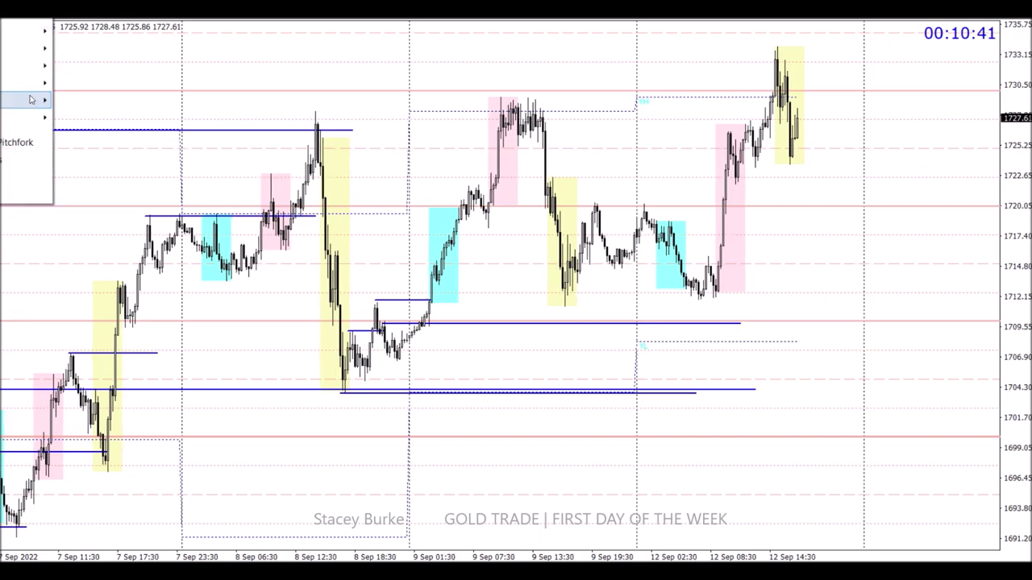
mouse_move(30, 99)
left_click(88, 100)
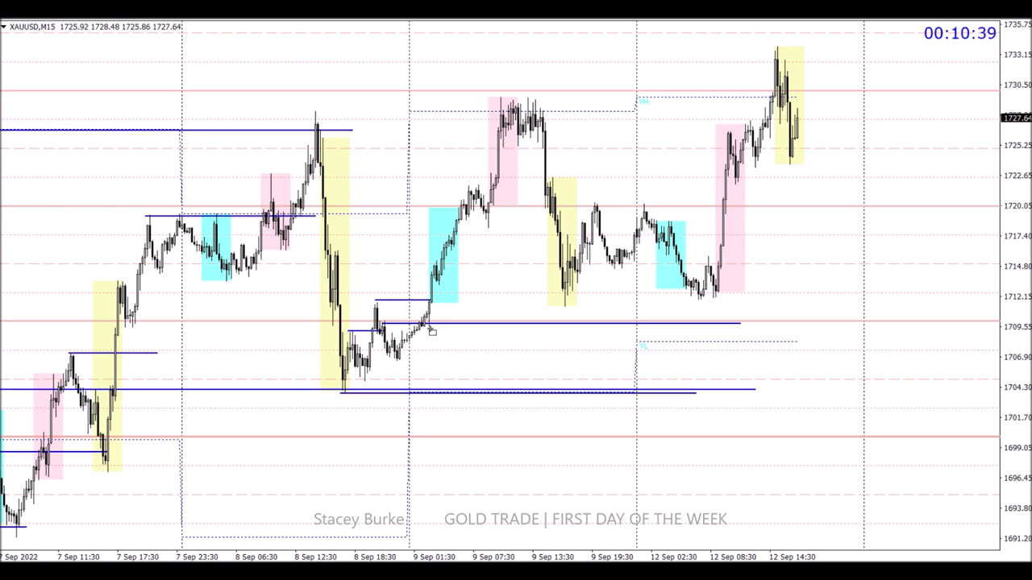
mouse_move(428, 326)
left_mouse_down()
mouse_move(638, 382)
mouse_move(742, 389)
left_mouse_up()
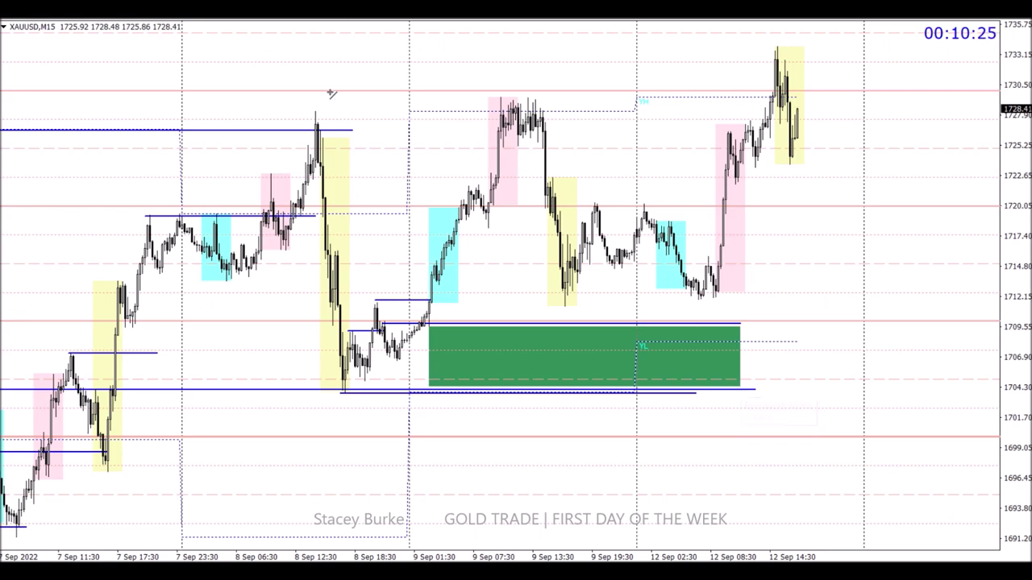
Step: Draw horizontal trend lines from the 8 Sep high at about 1728.2 to 9 Sep and beneath the 9 Sep consolidation at about 1725.9
left_click_drag(313, 111, 558, 110)
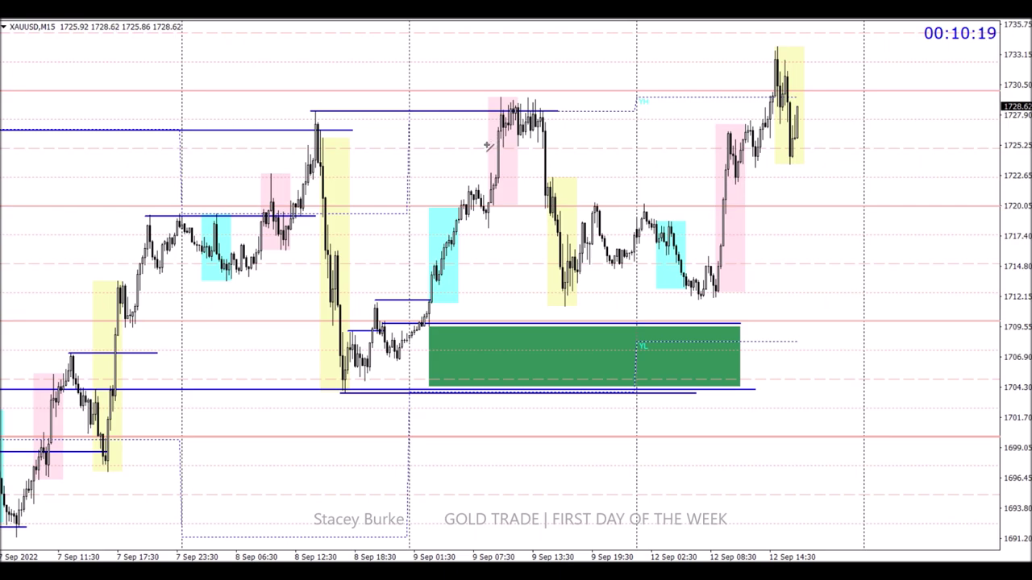
mouse_move(488, 145)
left_mouse_down()
mouse_move(558, 144)
mouse_move(526, 140)
left_mouse_up()
double_click(524, 145)
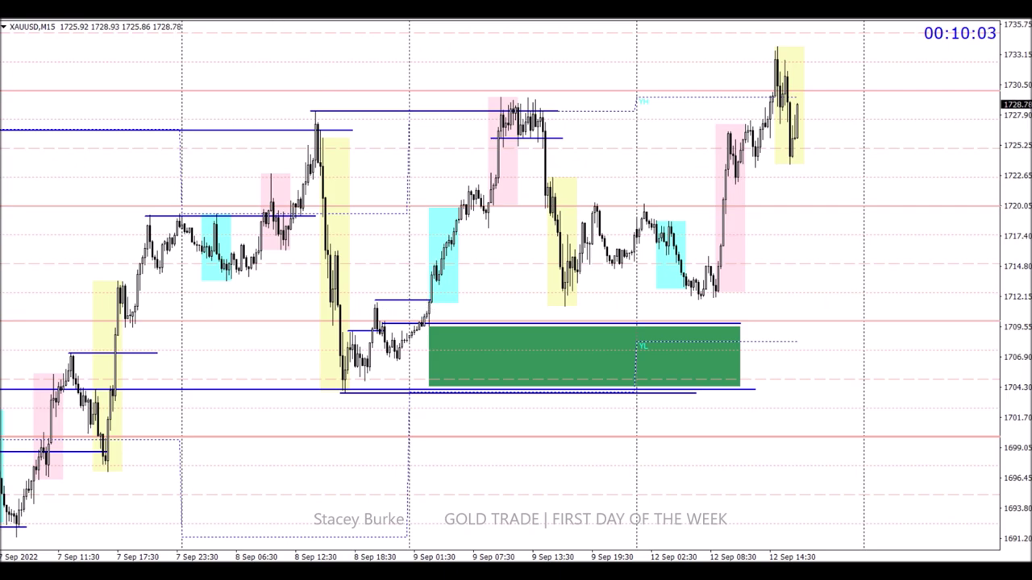
Step: Extend the 1711.8 line to the 12 Sep lows, and draw a short trend line at about 1714.2 just before the 12 Sep rally
left_click_drag(430, 300, 728, 303)
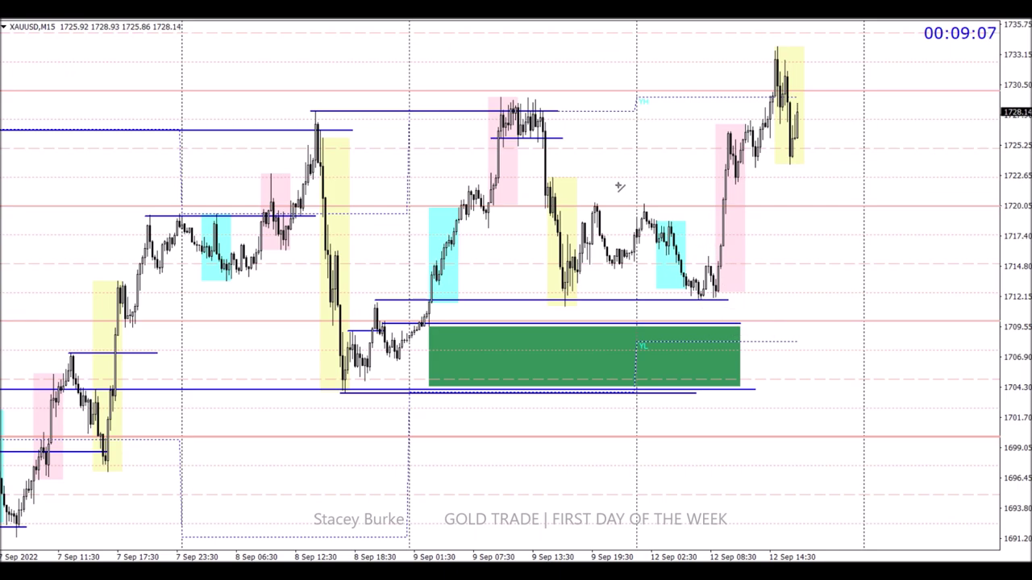
key("plus")
key("plus")
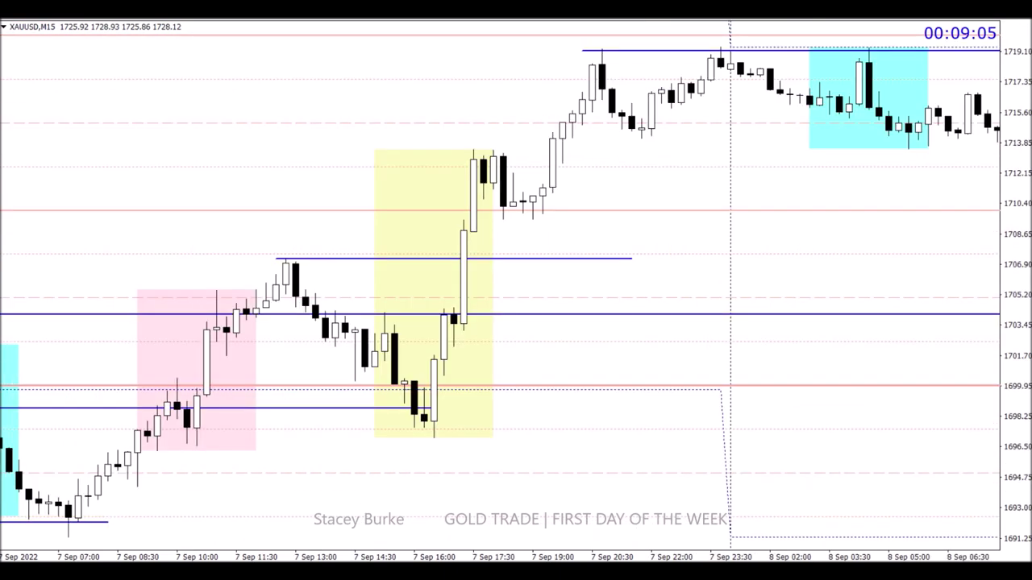
key("End")
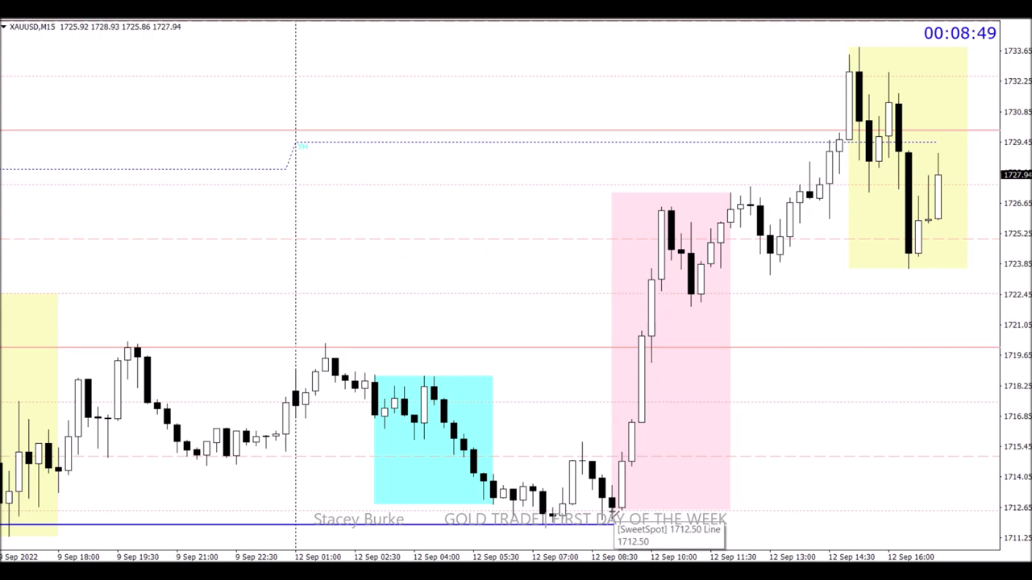
key("minus")
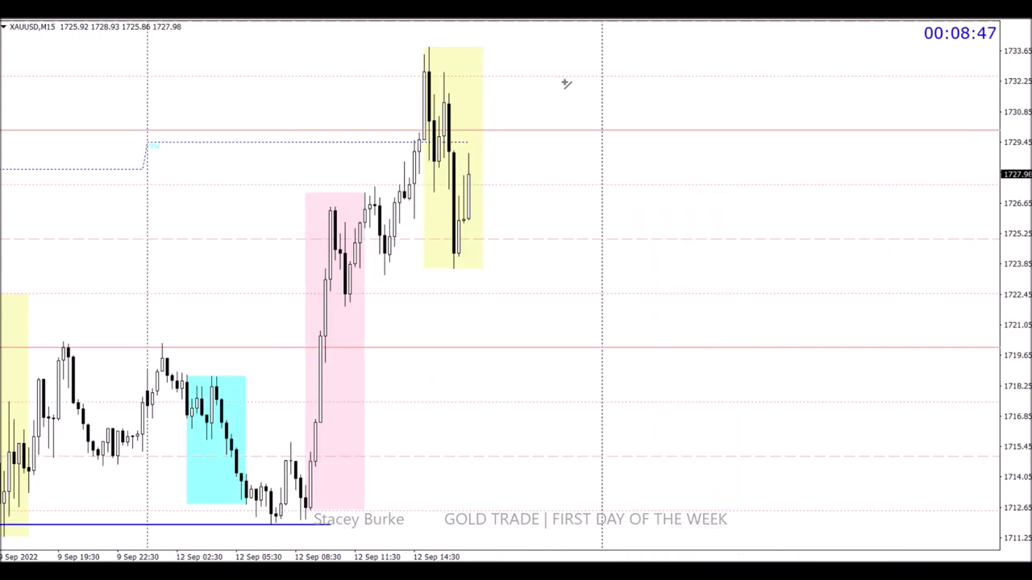
key("End")
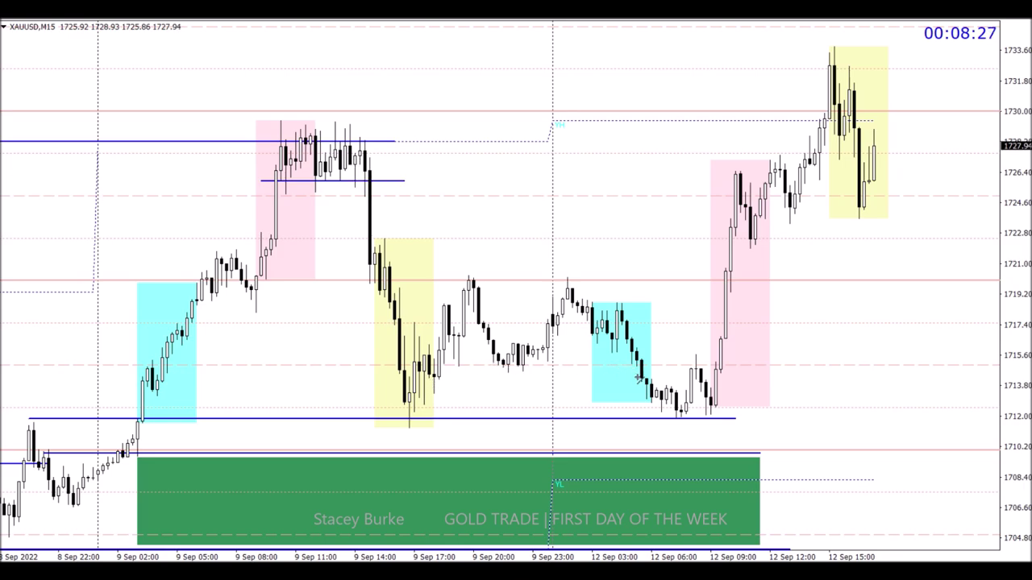
mouse_move(704, 387)
left_click_drag(695, 379, 725, 379)
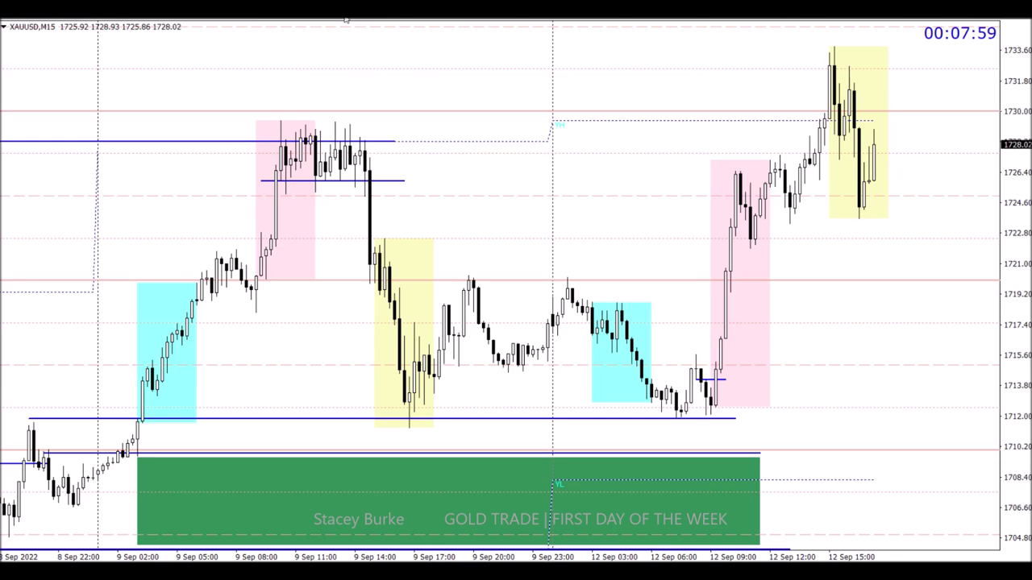
Step: Draw a short trend line at about 1715.6 before the 12 Sep rally, and extend the 1725.9 line through the 12 Sep pink session
left_click_drag(686, 354, 738, 355)
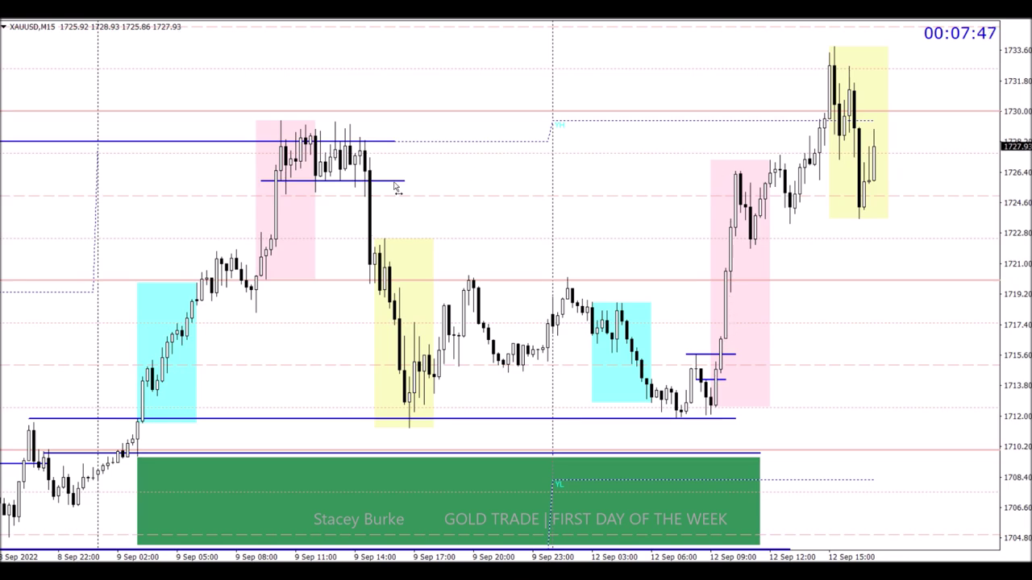
left_click_drag(402, 185, 732, 191)
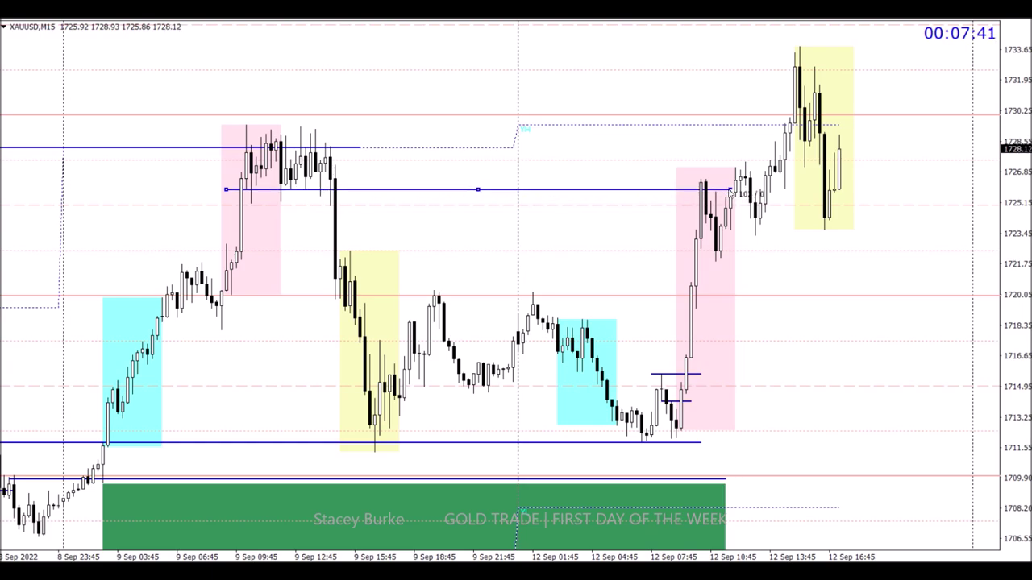
left_click(587, 307)
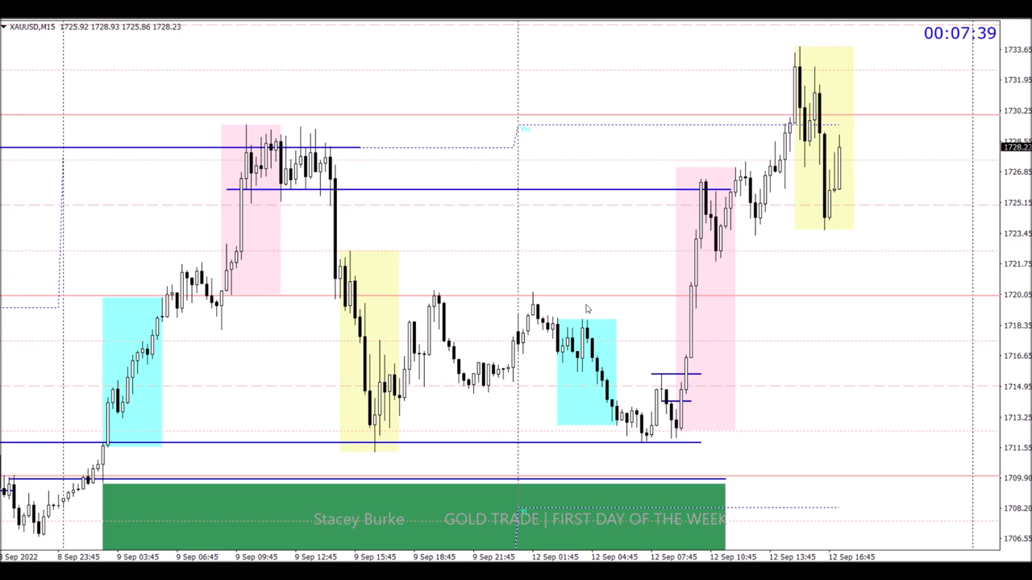
Step: Draw horizontal trend lines at about 1724.8 across the 12 Sep pink and yellow sessions and at about 1729.5 from the 9 Sep high to 12 Sep
scroll(678, 372, "down", 1)
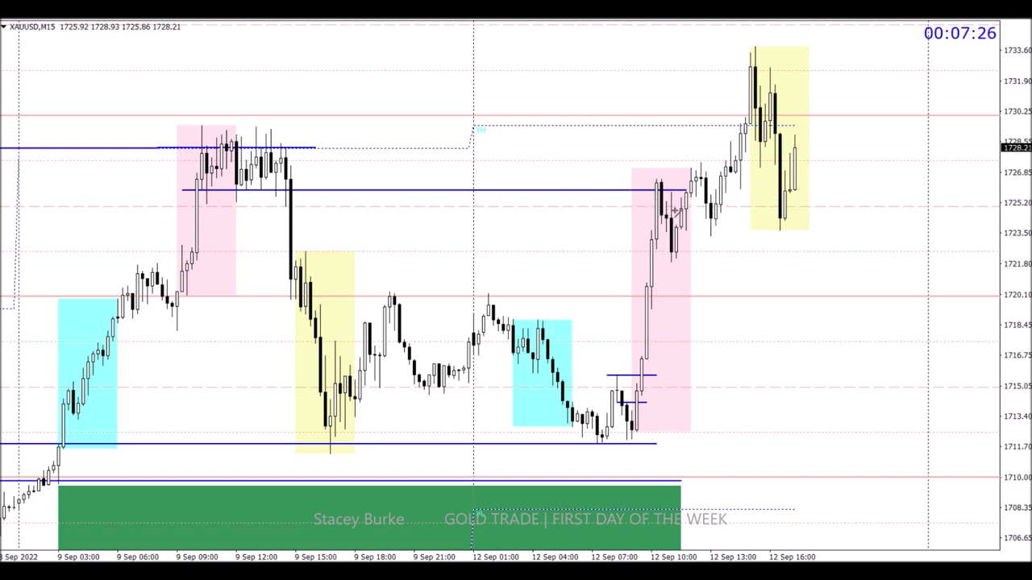
left_click_drag(655, 210, 821, 210)
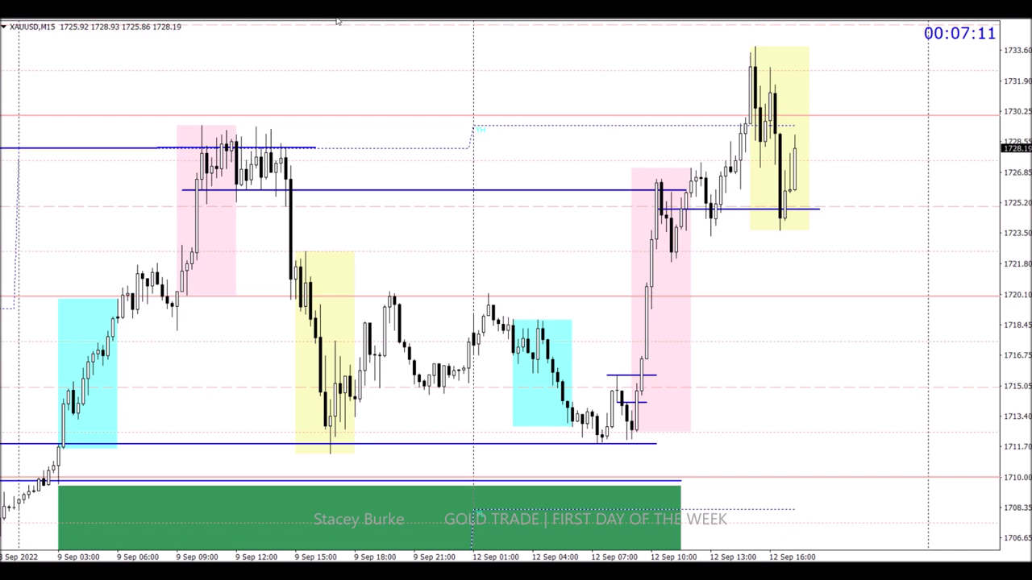
left_click_drag(204, 125, 746, 125)
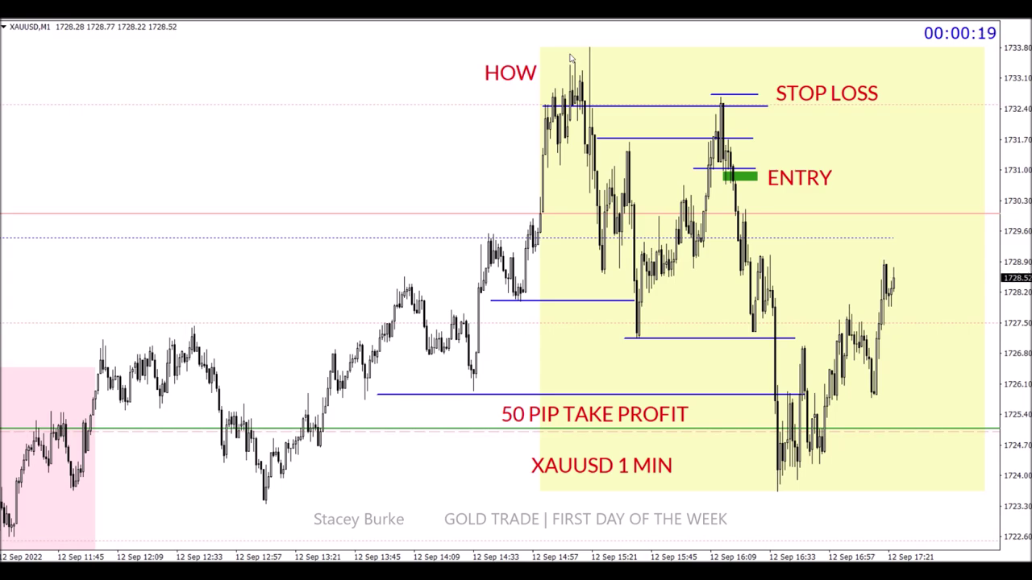
Step: On the XAUUSD M1 chart, draw a short trend line at about 1733.5 over the session highs and shift the green entry box slightly earlier
scroll(568, 70, "down", 3)
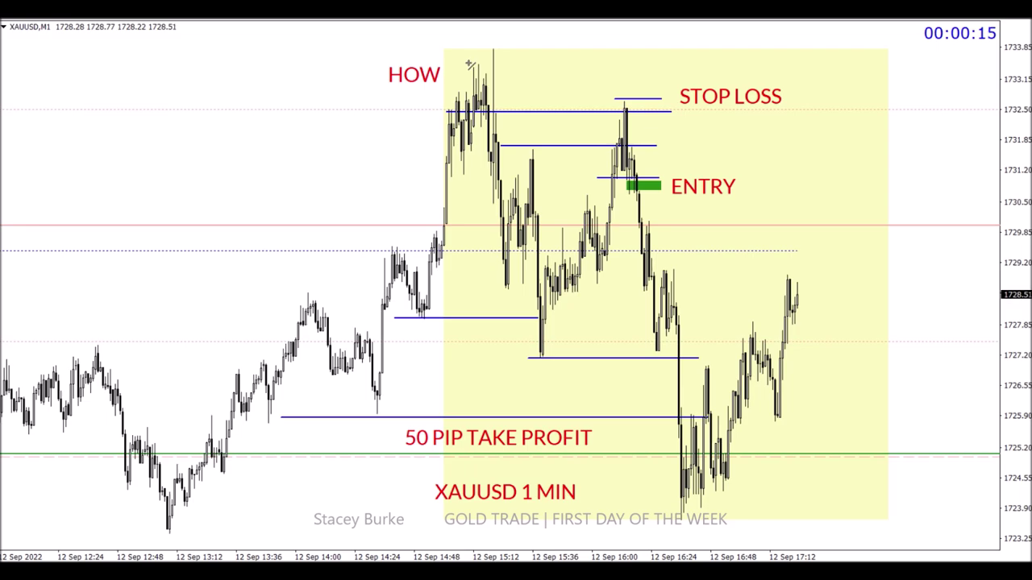
left_click_drag(467, 63, 516, 62)
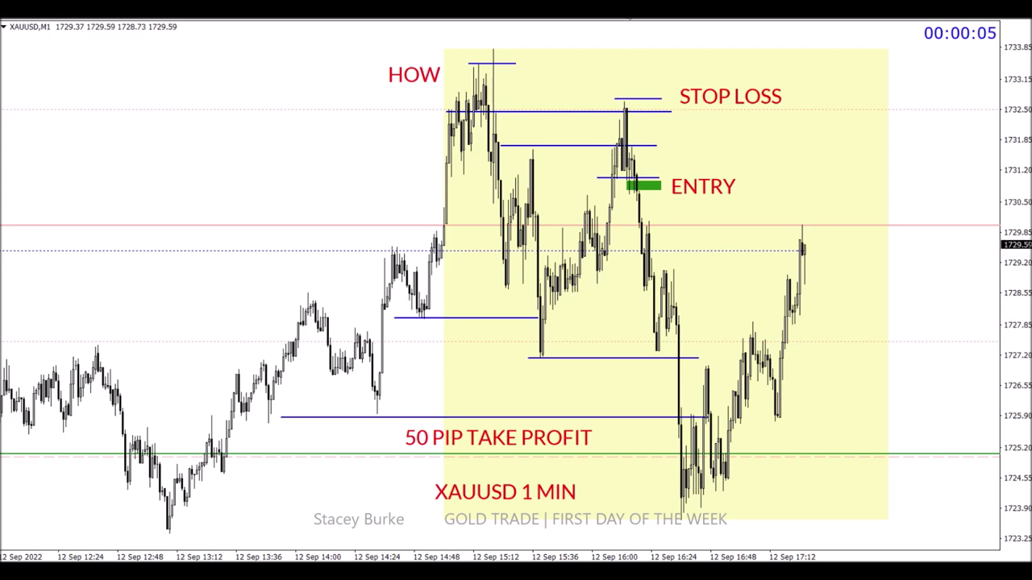
double_click(643, 186)
double_click(643, 186)
mouse_move(443, 253)
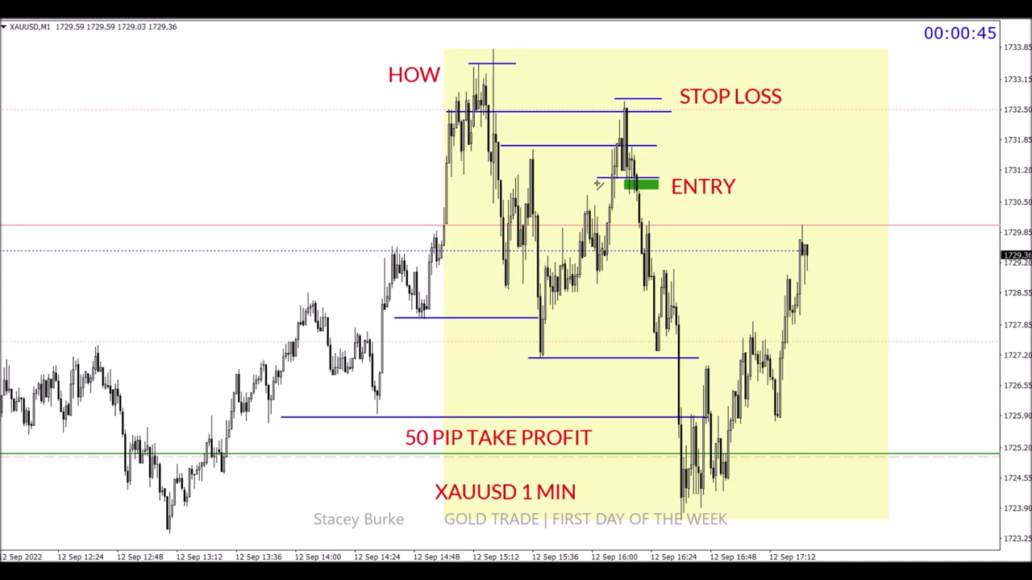
Step: Draw two short horizontal trend lines below the entry box at about 1729.8 and 1728.8
left_click_drag(597, 233, 671, 234)
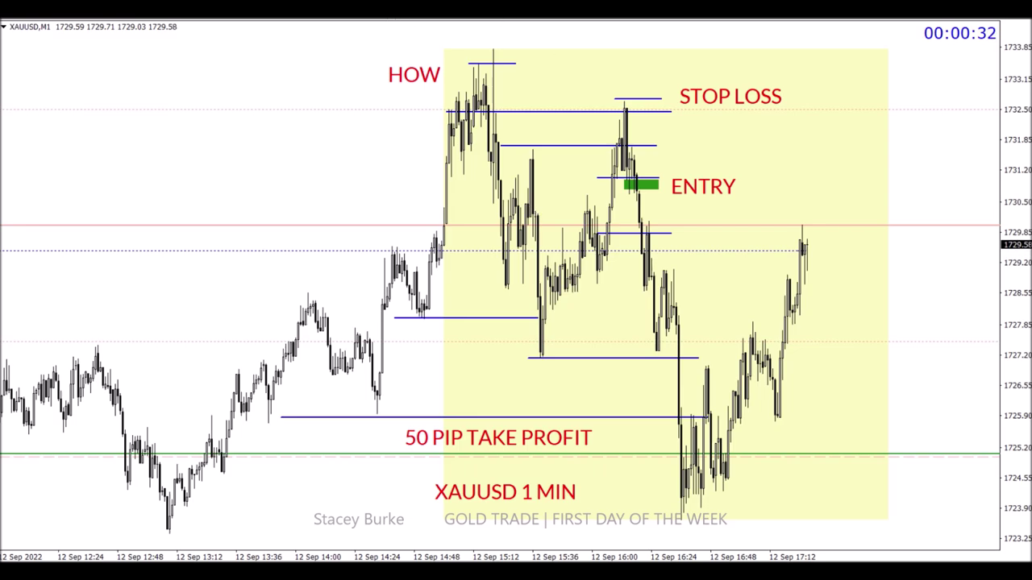
left_click_drag(587, 283, 691, 282)
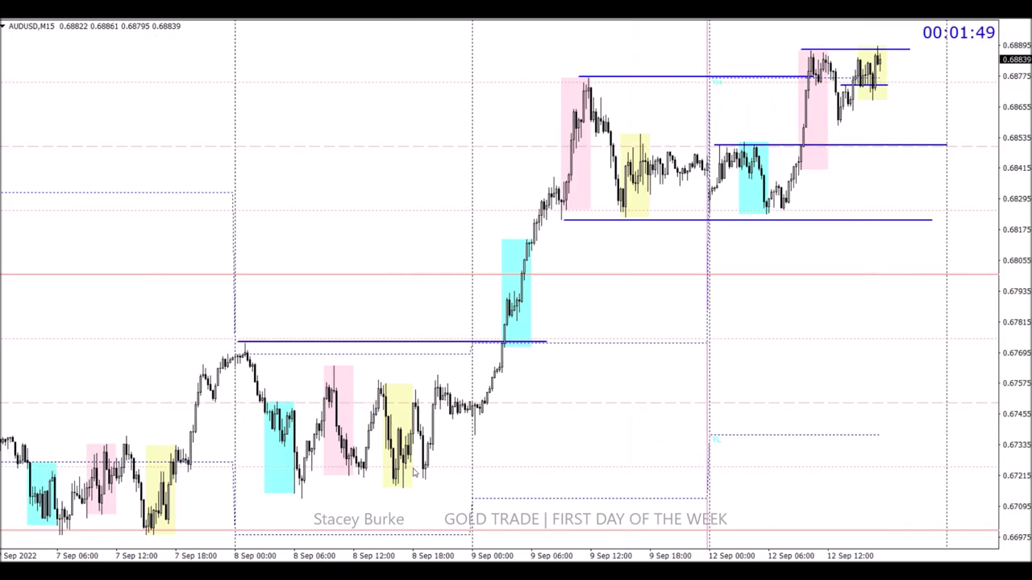
Step: Examine the AUDUSD M15 chart's session highs, lows and marked levels from 5 Sep through the 12 Sep yellow session
scroll(414, 473, "left", 4)
scroll(414, 473, "left", 2)
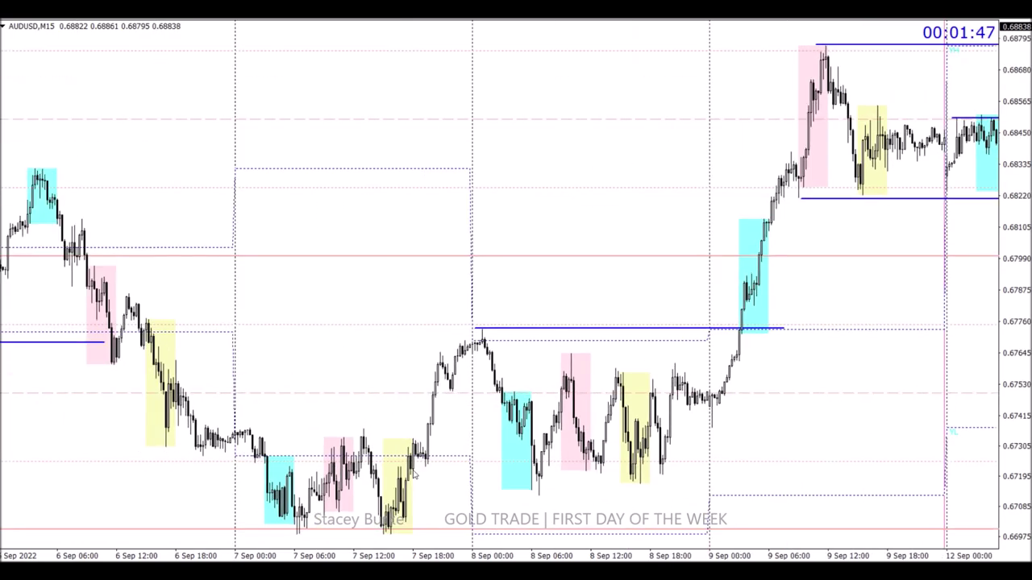
scroll(413, 473, "right", 4)
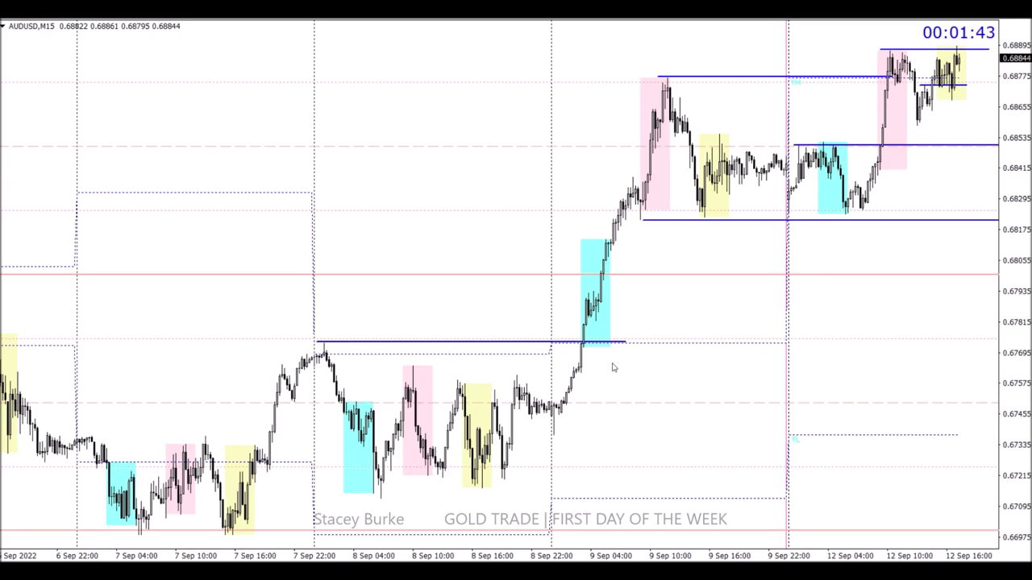
scroll(557, 392, "left", 2)
scroll(554, 392, "left", 8)
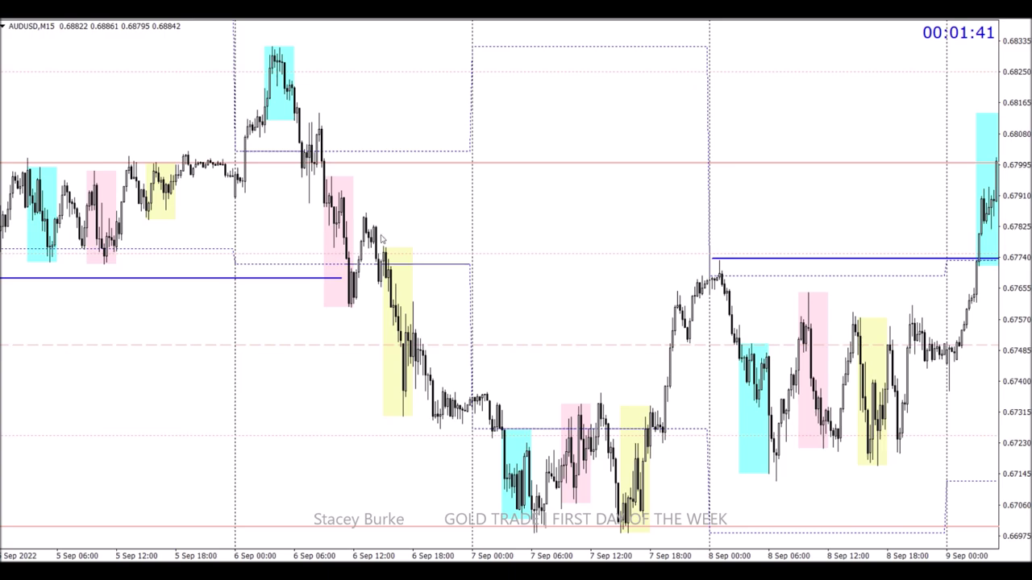
scroll(380, 245, "left", 2)
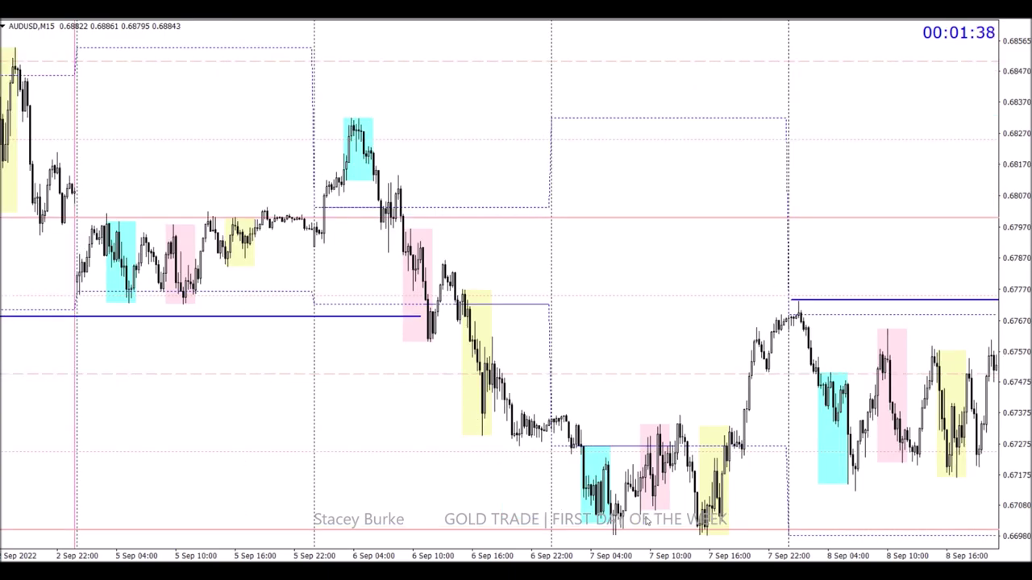
scroll(591, 524, "right", 6)
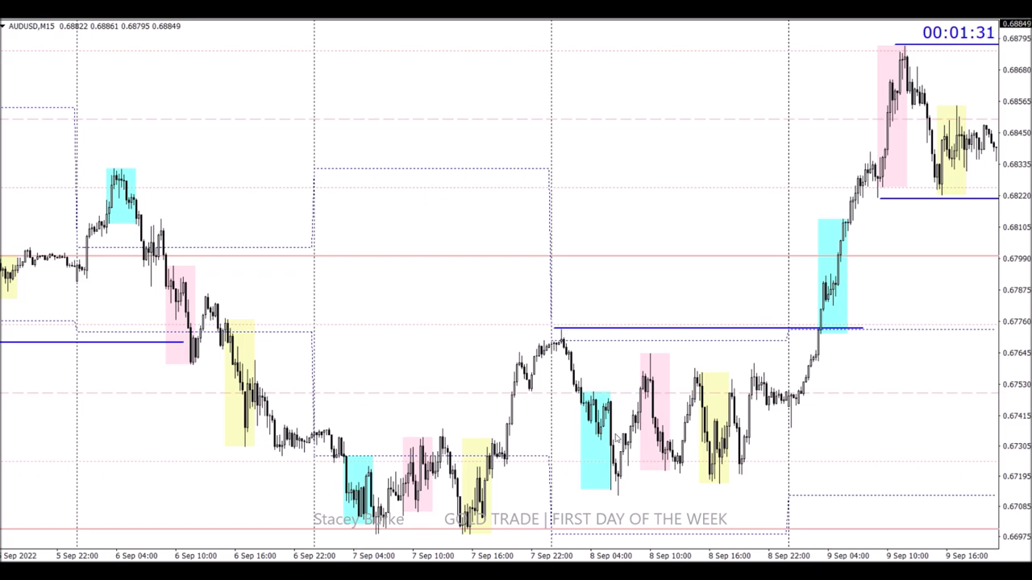
scroll(732, 467, "right", 4)
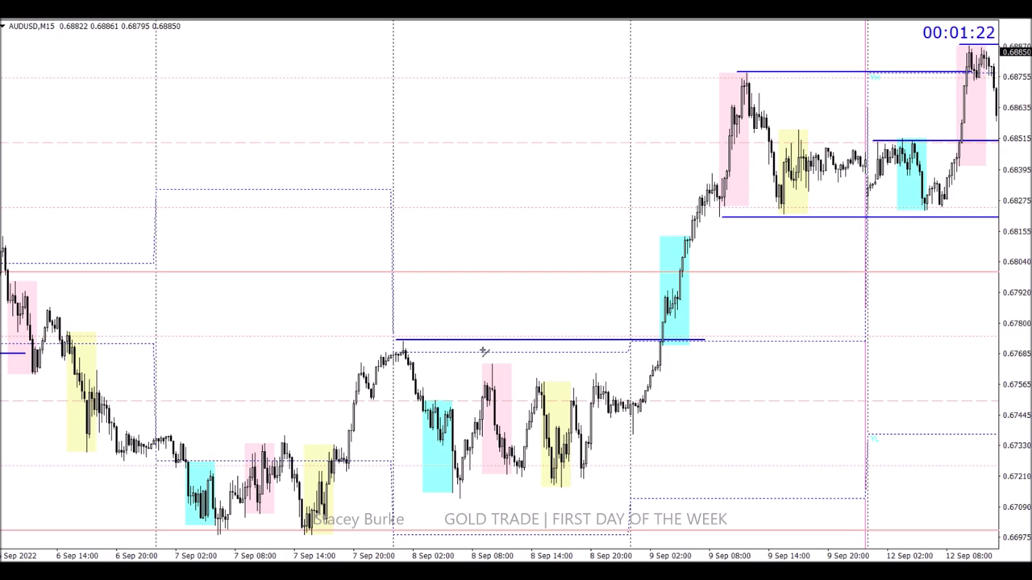
mouse_move(484, 354)
scroll(712, 377, "down", 5)
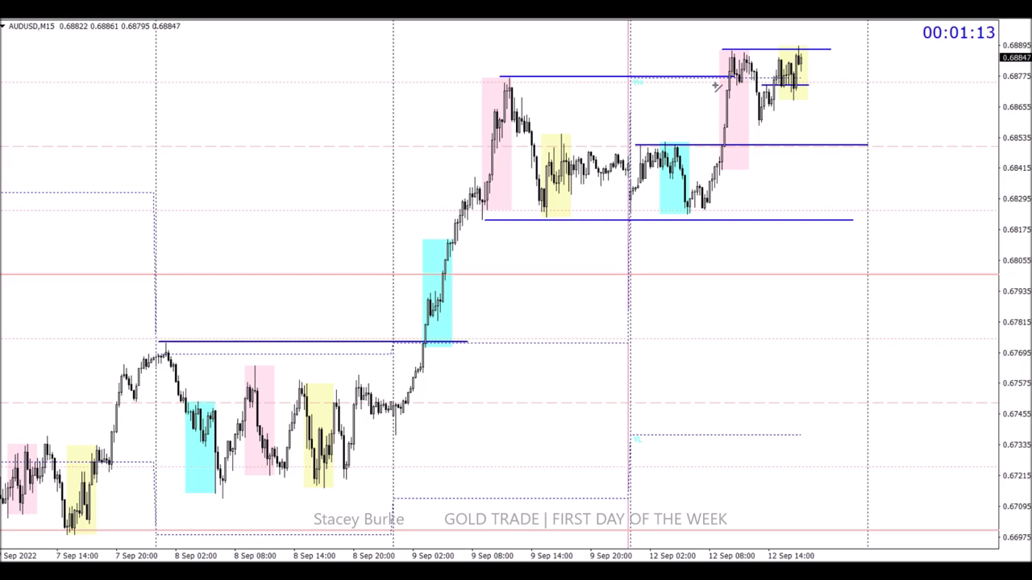
scroll(716, 87, "down", 1)
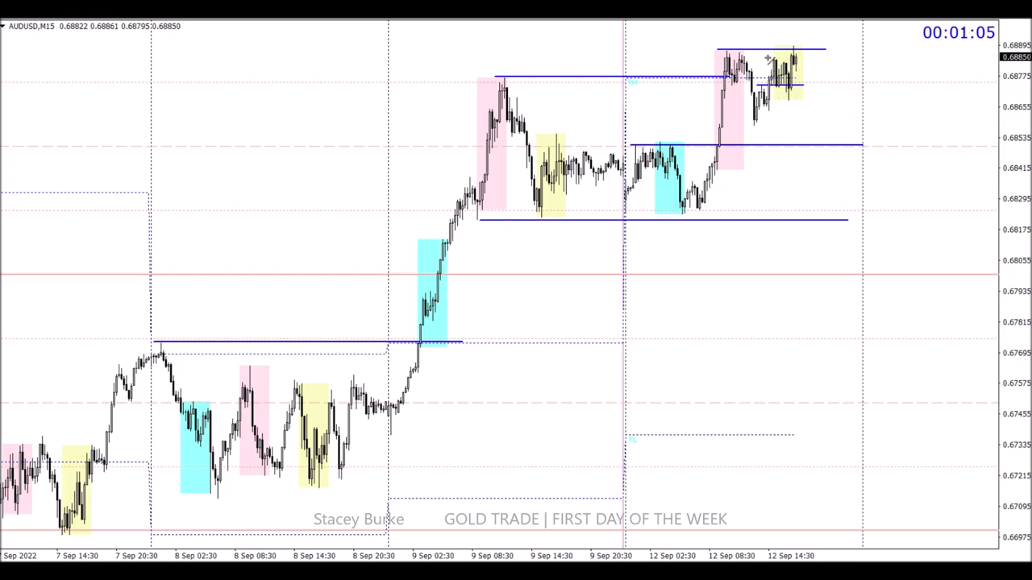
Step: Draw horizontal trend lines on AUDUSD at about 0.6858 and 0.6863 from the two 12 Sep swing lows after the pink session
scroll(597, 108, "up", 3)
scroll(599, 120, "down", 3)
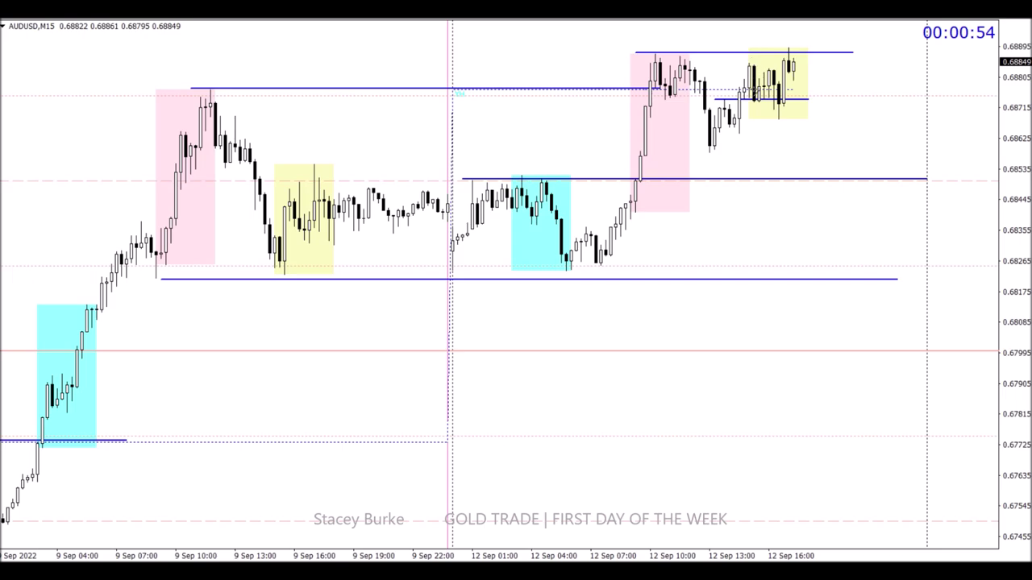
mouse_move(709, 139)
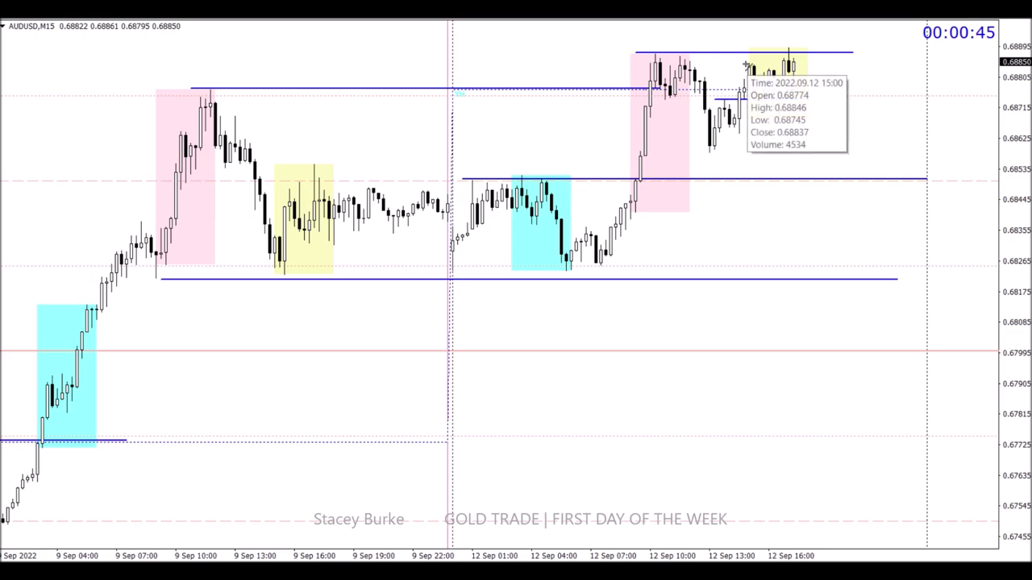
left_click_drag(709, 151, 823, 151)
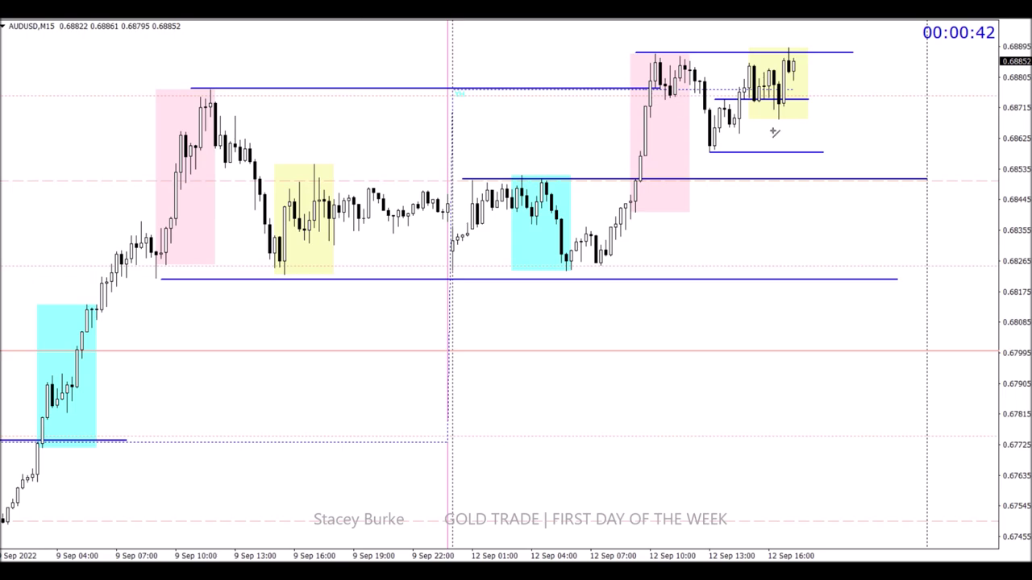
left_click_drag(740, 135, 833, 134)
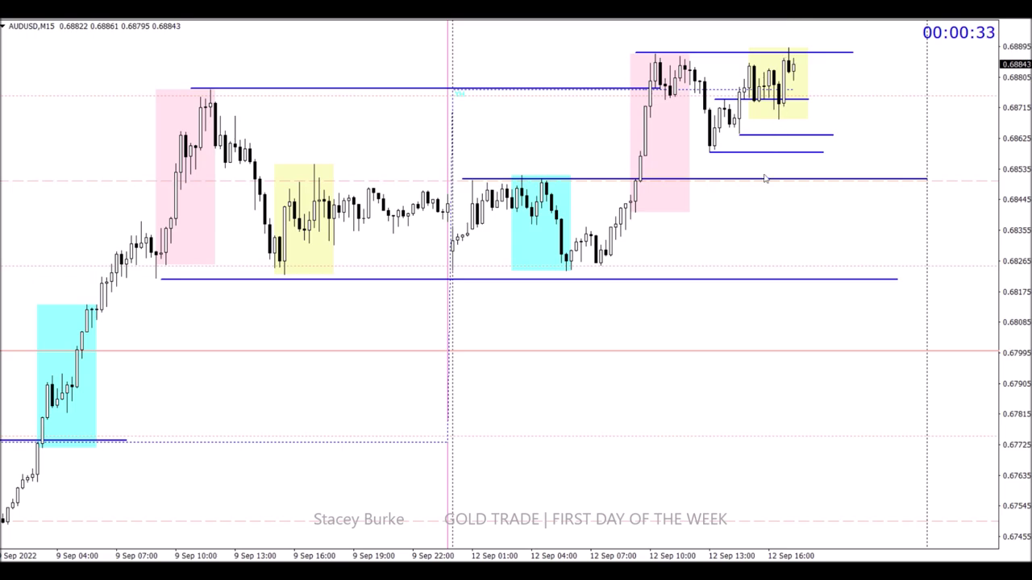
Step: Compress the AUDUSD price scale slightly and draw a short trend line at about 0.6885 over the highs in the 12 Sep yellow session
scroll(702, 192, "left", 3)
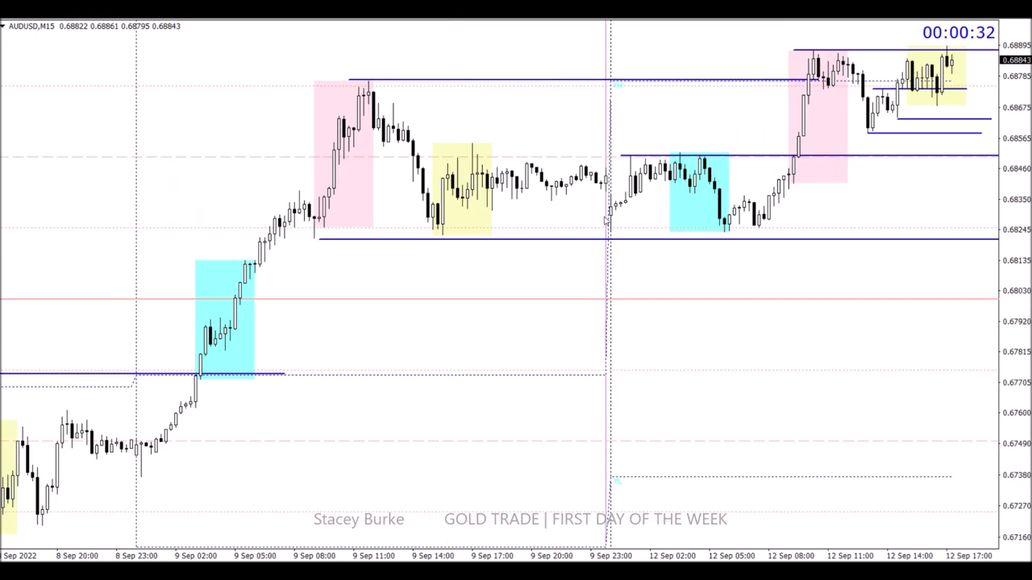
scroll(724, 147, "right", 3)
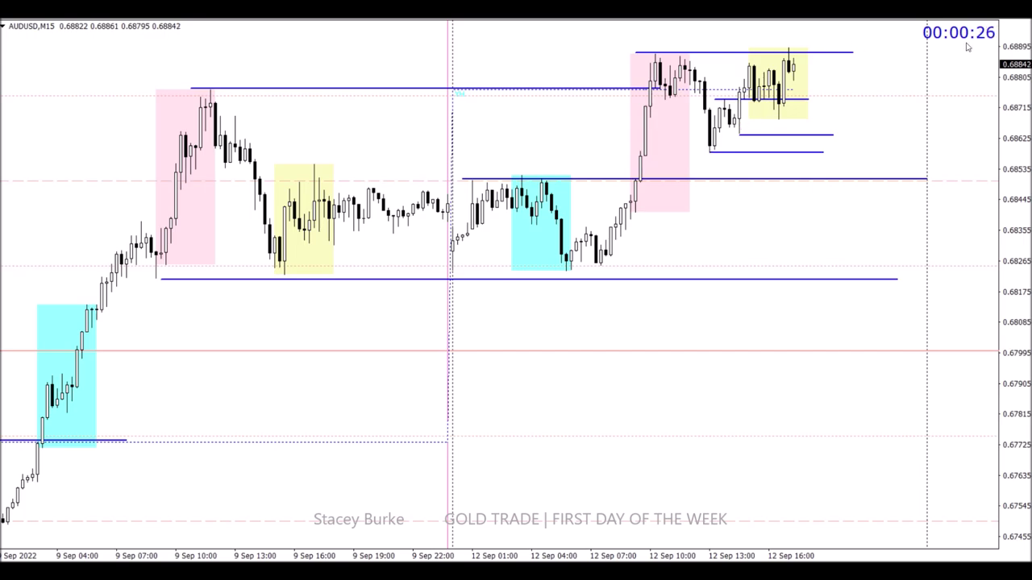
left_click_drag(1018, 47, 1017, 56)
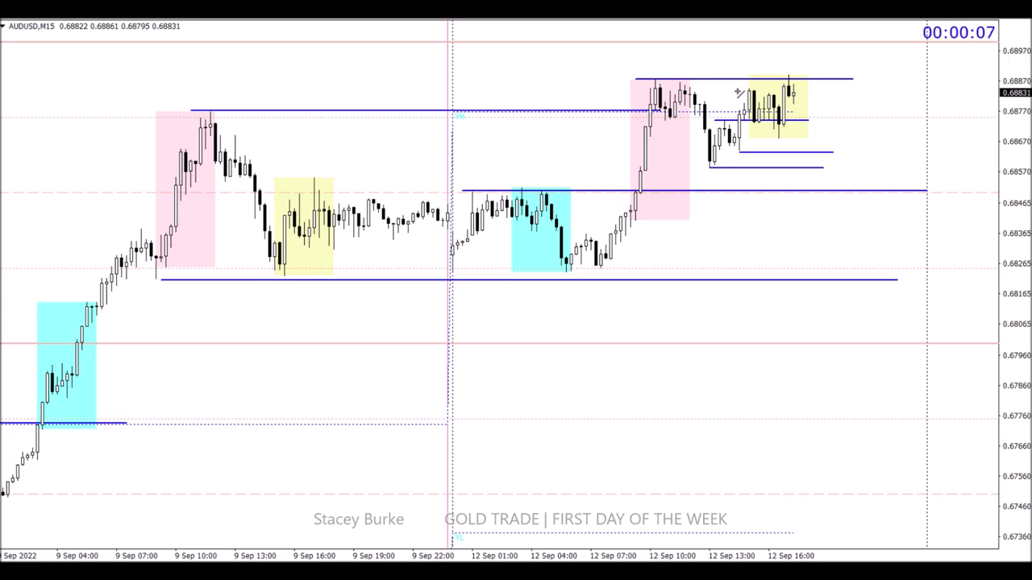
left_click_drag(744, 86, 777, 85)
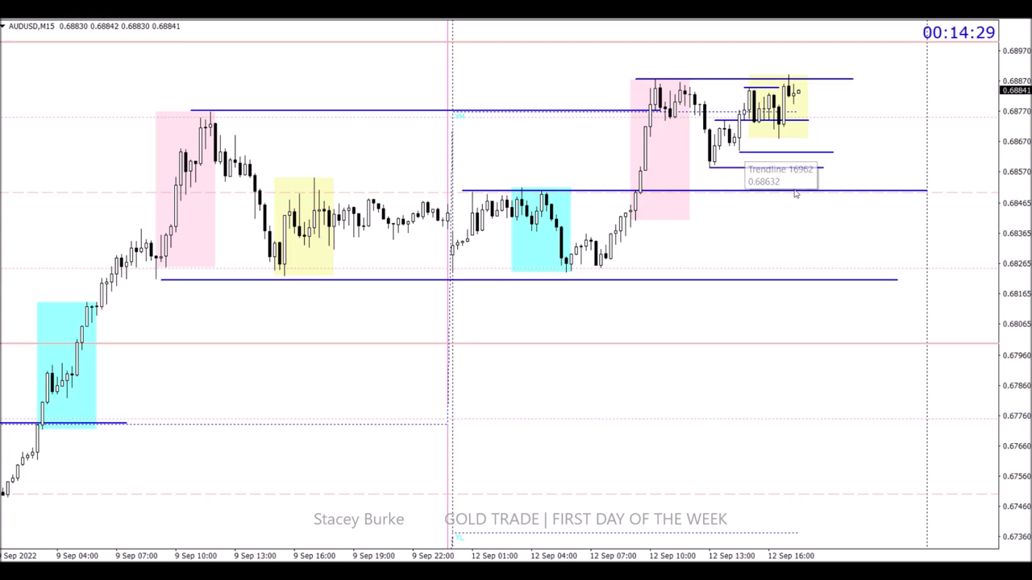
Step: On the S&P M15 chart, draw a rectangle from about 3955 to 3973 over the late 7 Sep rally, across the dotted previous-high line
scroll(790, 167, "down", 1)
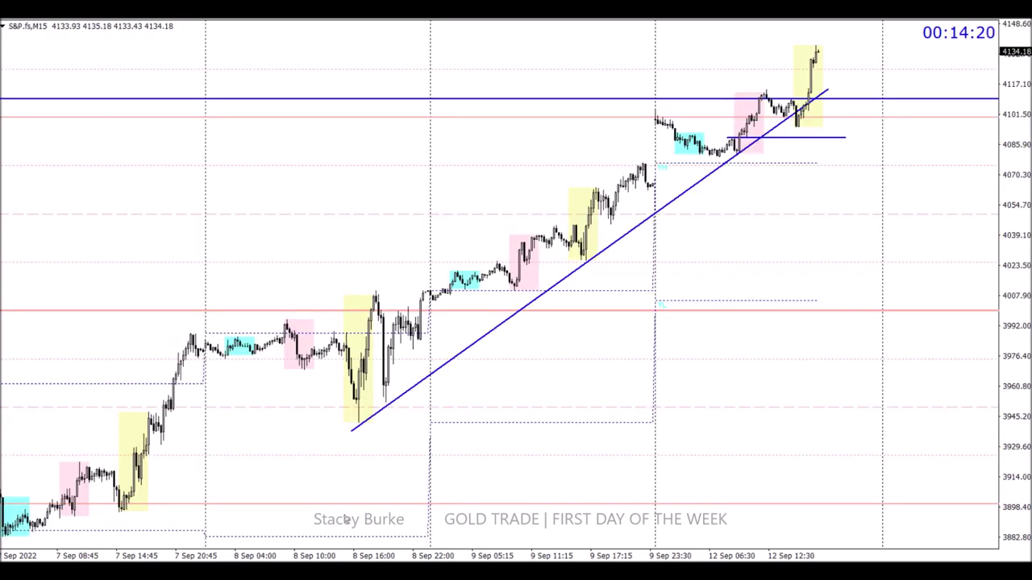
scroll(321, 482, "up", 3)
scroll(321, 482, "up", 9)
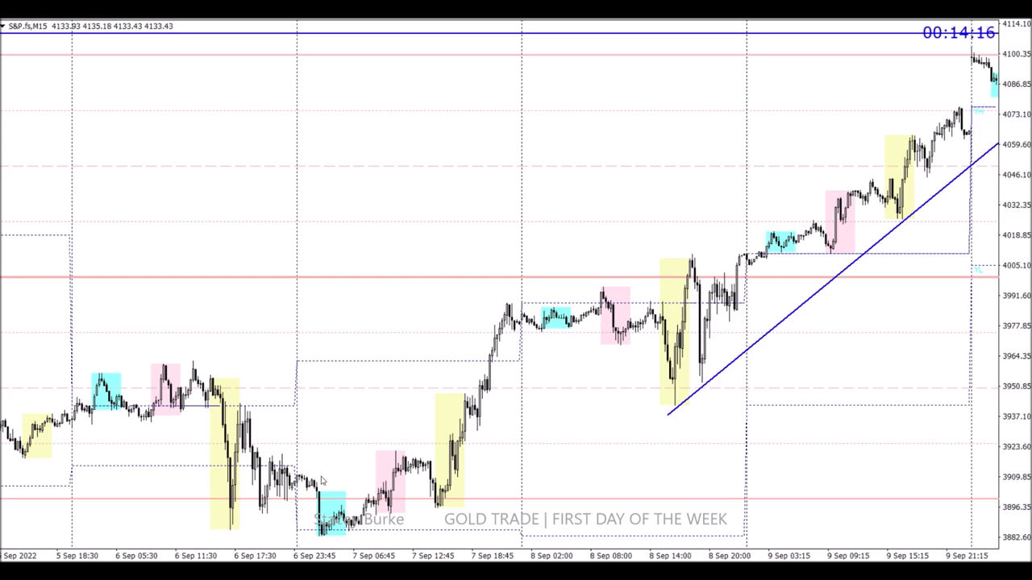
scroll(321, 482, "down", 3)
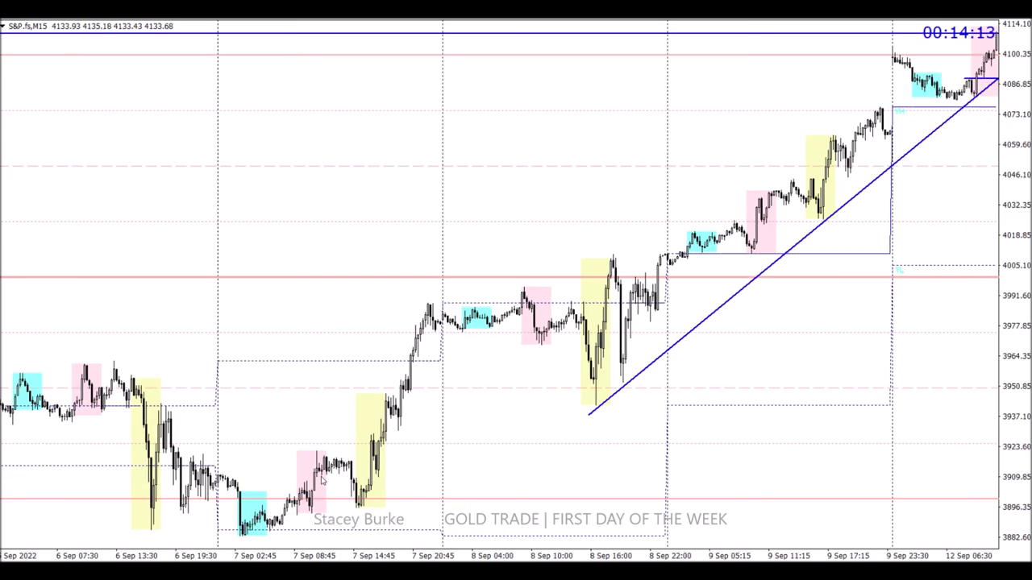
scroll(321, 482, "down", 6)
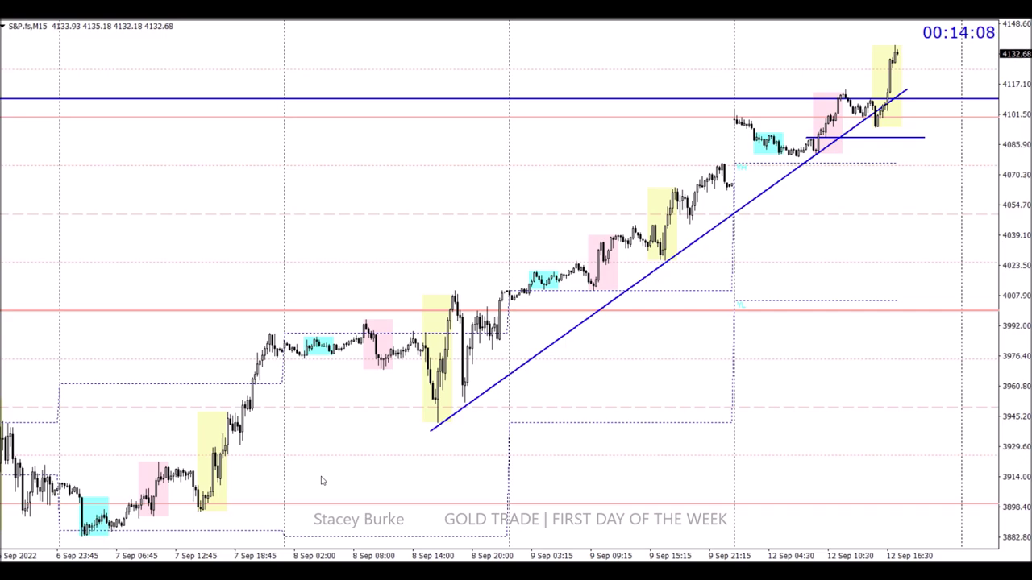
scroll(301, 461, "up", 3)
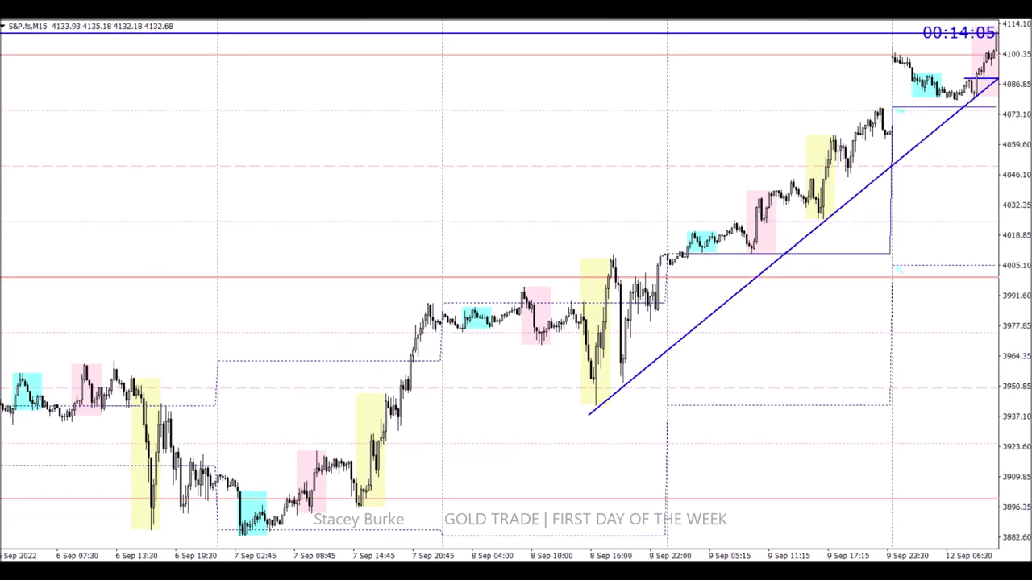
left_click(40, 99)
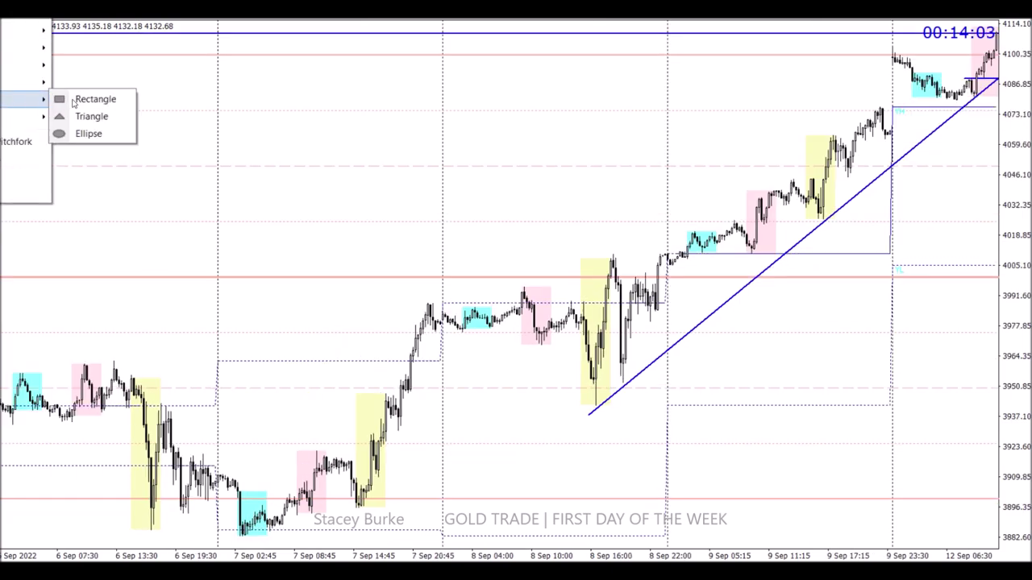
left_click(91, 99)
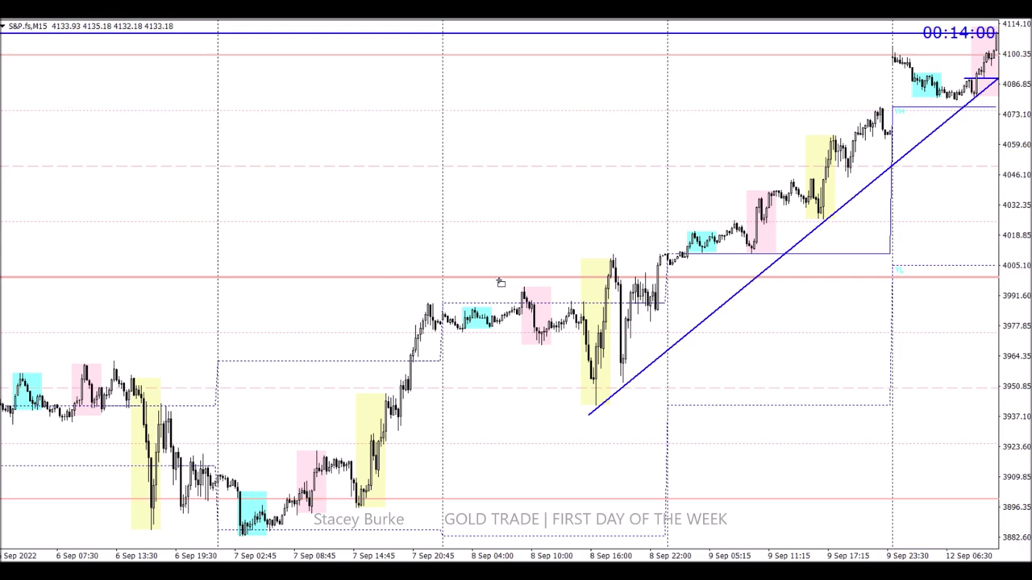
left_click_drag(500, 282, 411, 360)
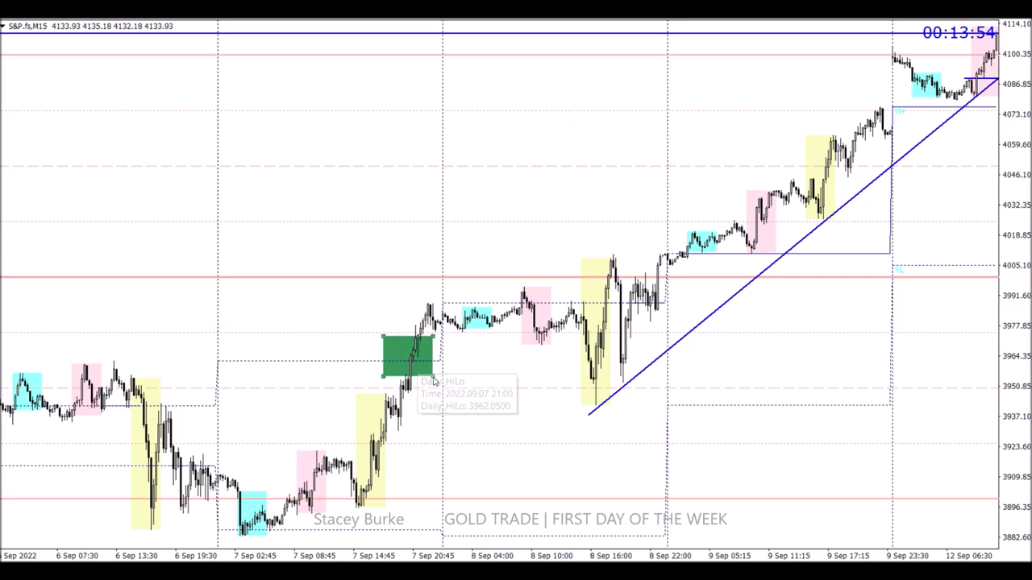
Step: Stop the rectangle from being drawn as background and shift it to end at the separator between 7 and 8 Sep
right_click(434, 380)
left_click(450, 388)
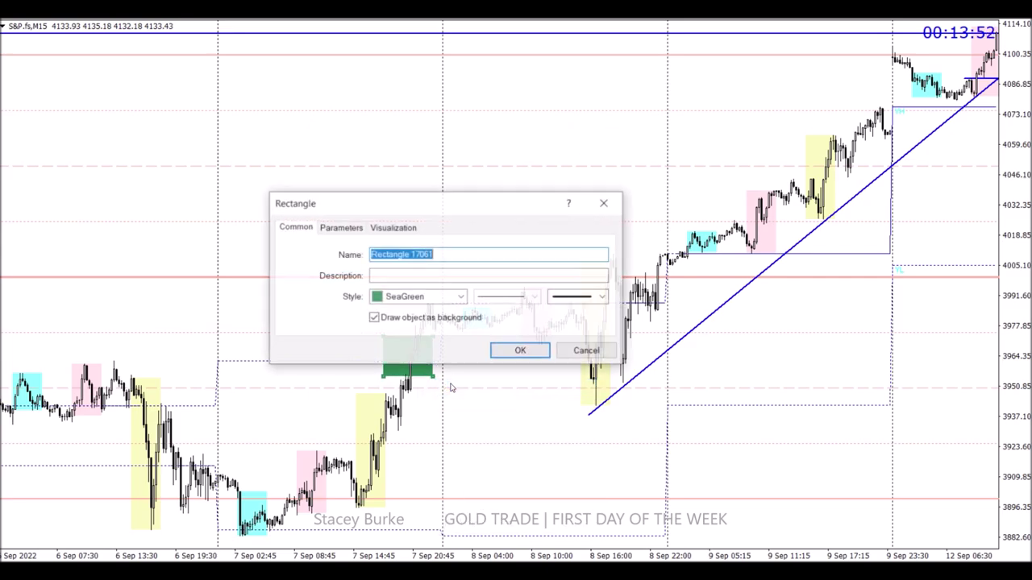
left_click(439, 319)
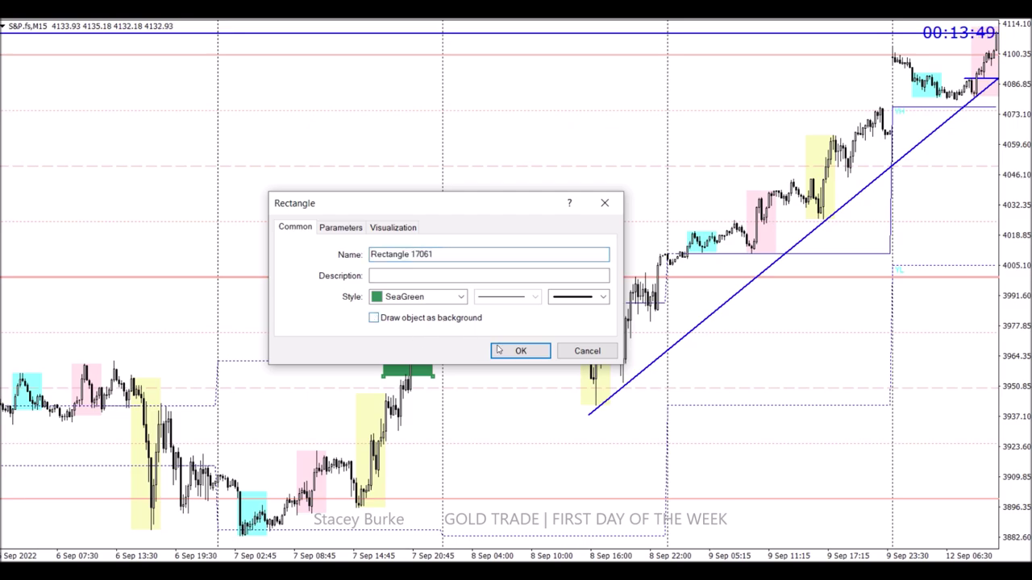
left_click(498, 349)
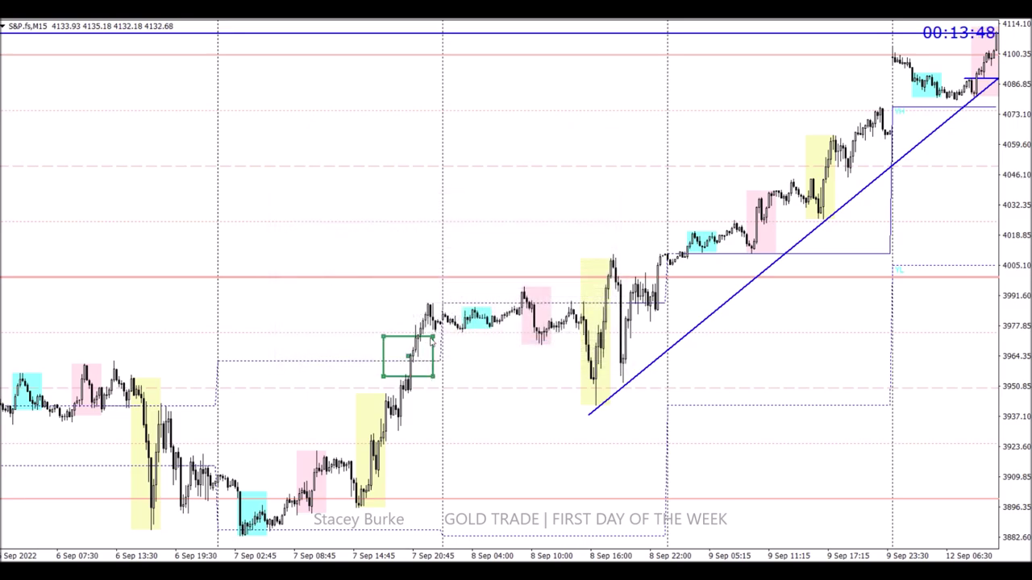
double_click(413, 371)
left_click_drag(412, 371, 417, 362)
double_click(415, 361)
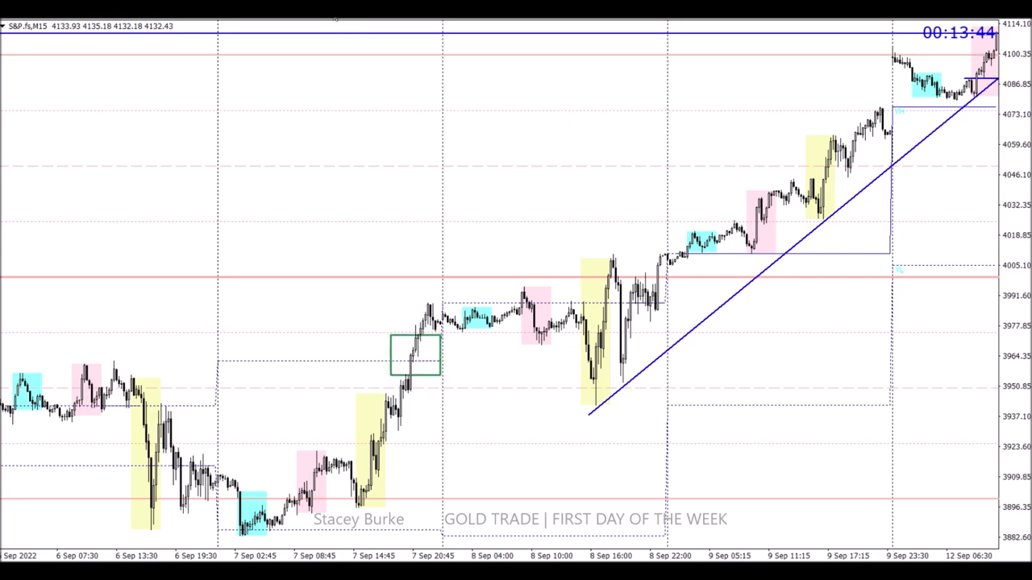
Step: Draw a short horizontal trend line at about 3923 from the 7 Sep pink session high across to the yellow session
left_click_drag(310, 449, 385, 450)
scroll(395, 388, "down", 5)
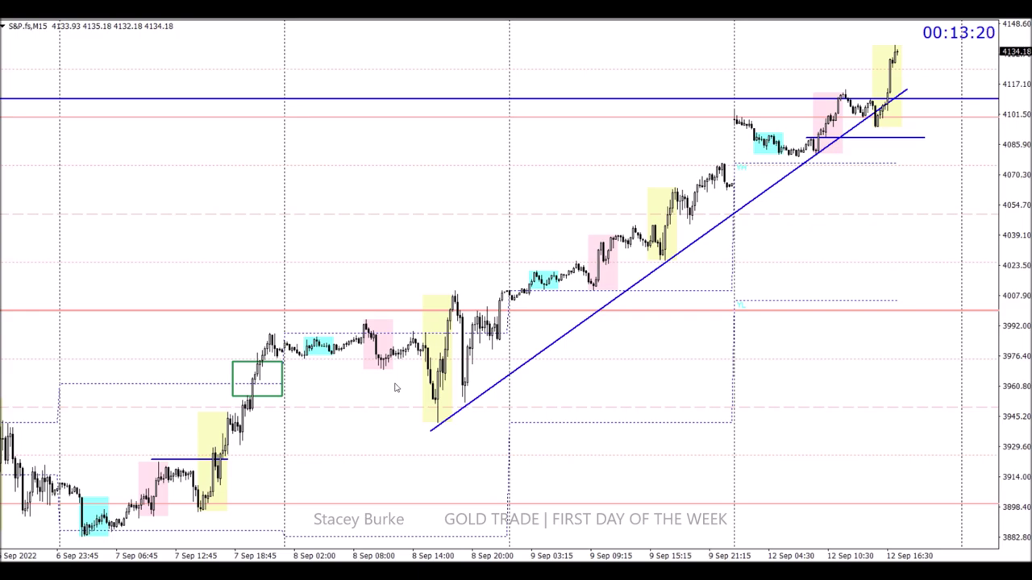
scroll(396, 388, "down", 3)
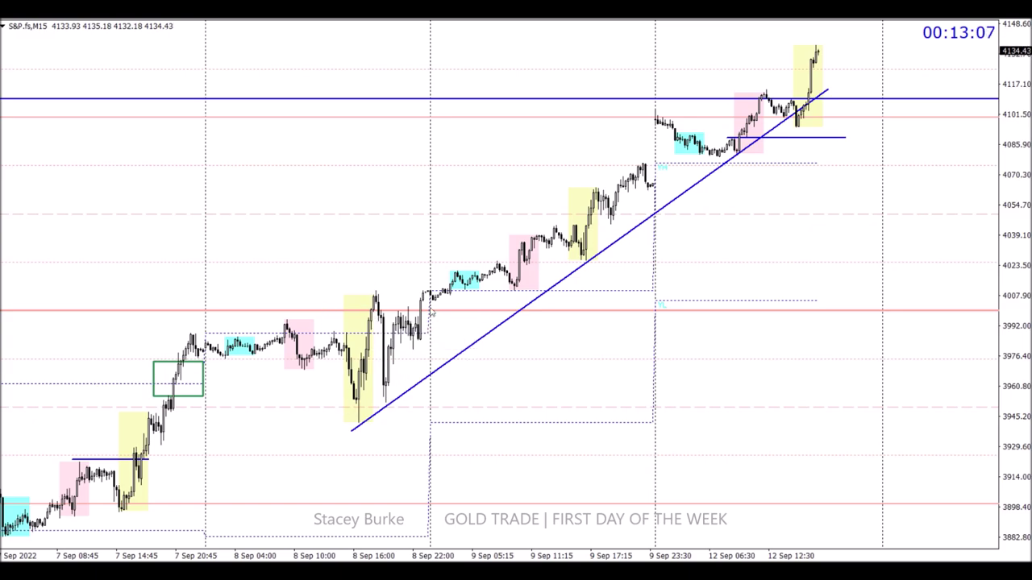
Step: Open the Weekly-Period-Separator-Indicator from the S&P chart's indicator list and apply its settings to show the weekly line
right_click(474, 191)
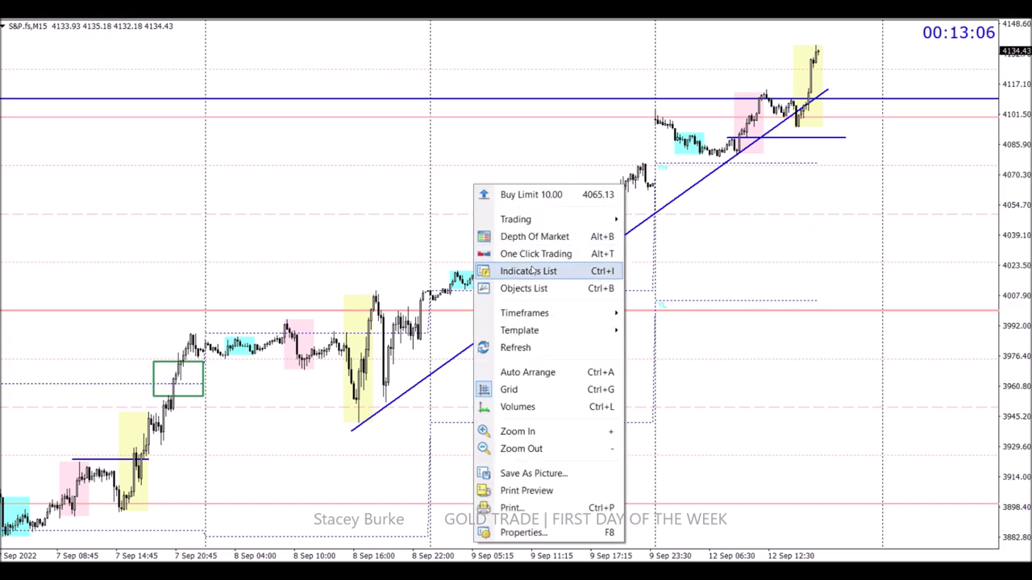
left_click(529, 272)
double_click(413, 243)
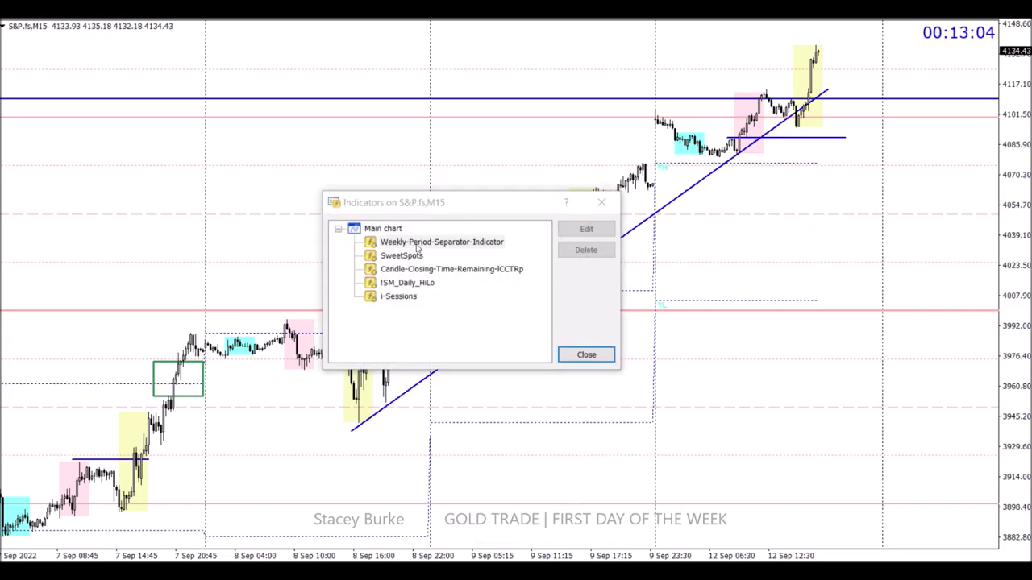
left_click(500, 436)
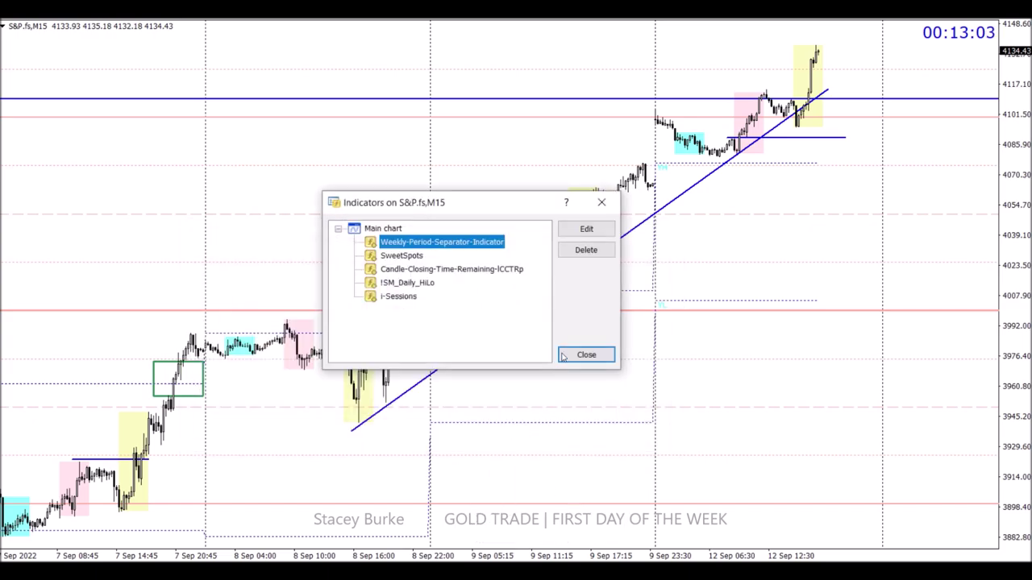
left_click(586, 355)
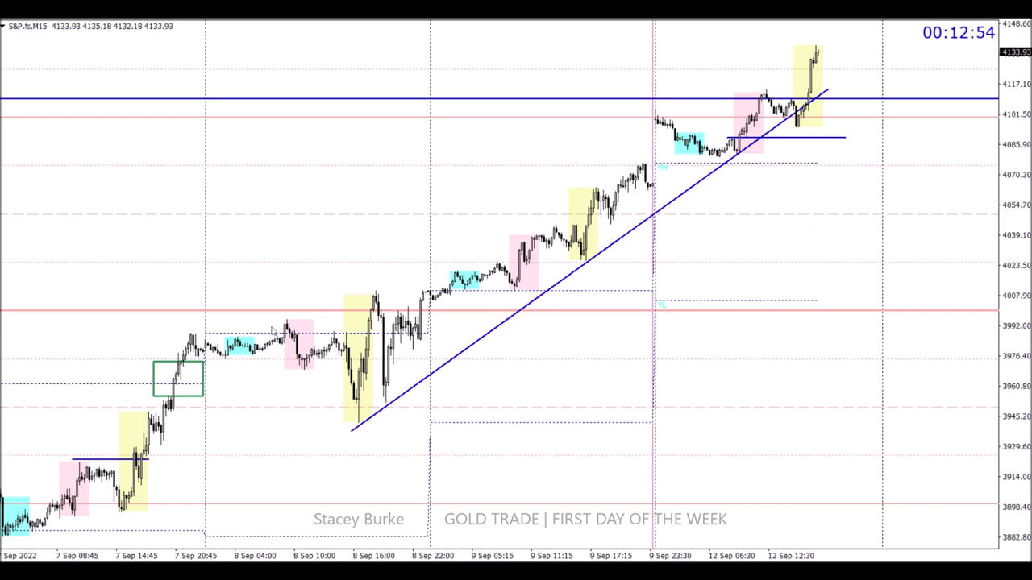
Step: Extend the rising S&P trend line at both ends, from about 3935 below the 8 Sep low to about 4141 beyond the latest candle
mouse_move(332, 335)
mouse_move(171, 388)
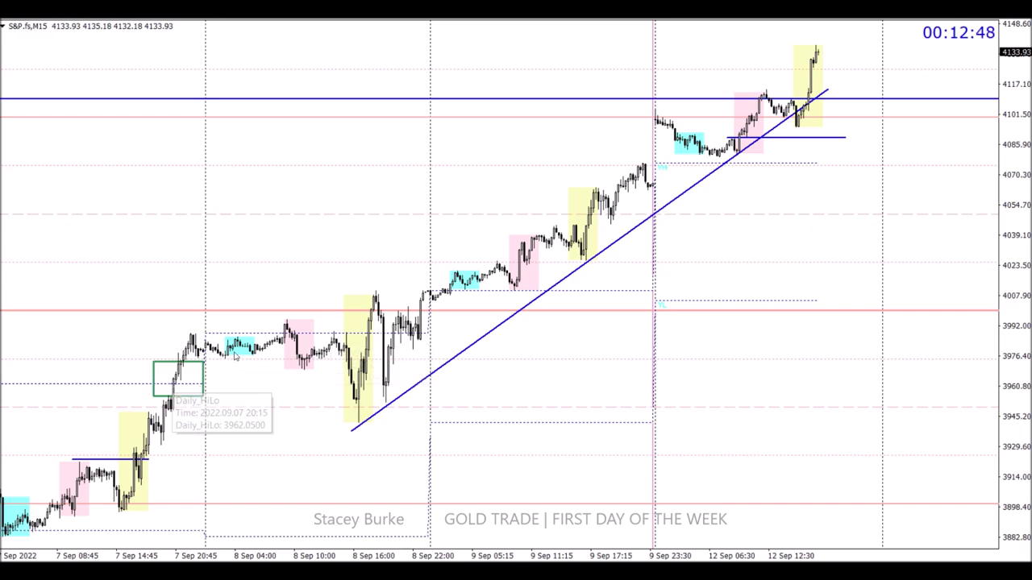
mouse_move(342, 420)
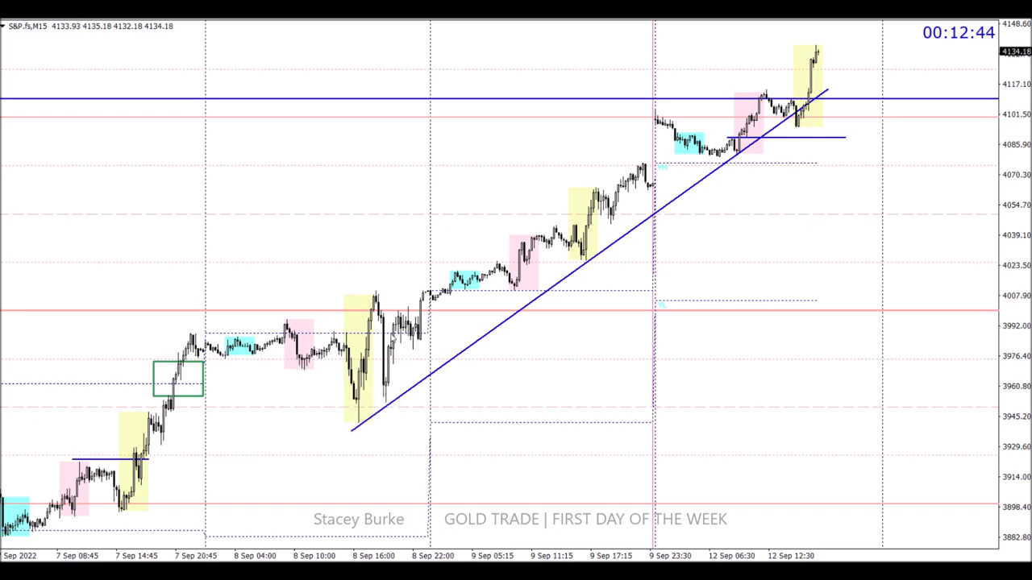
mouse_move(398, 400)
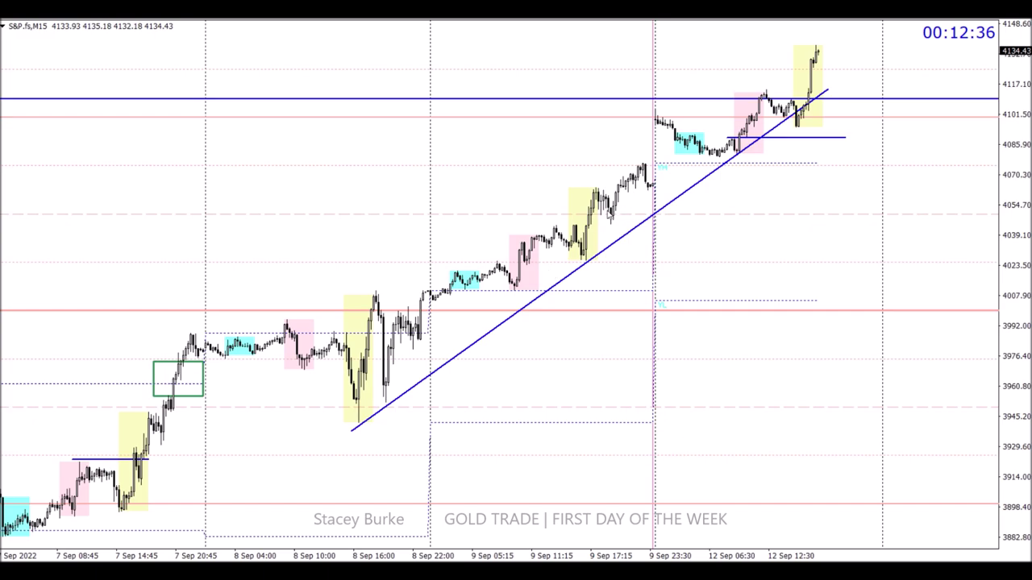
scroll(489, 228, "down", 1)
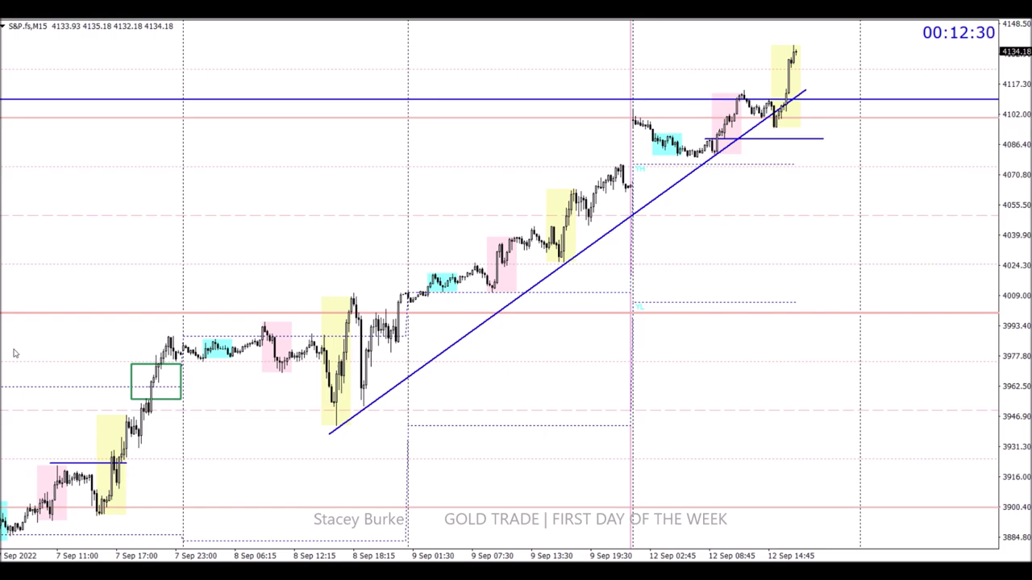
double_click(806, 92)
left_click_drag(865, 69, 888, 41)
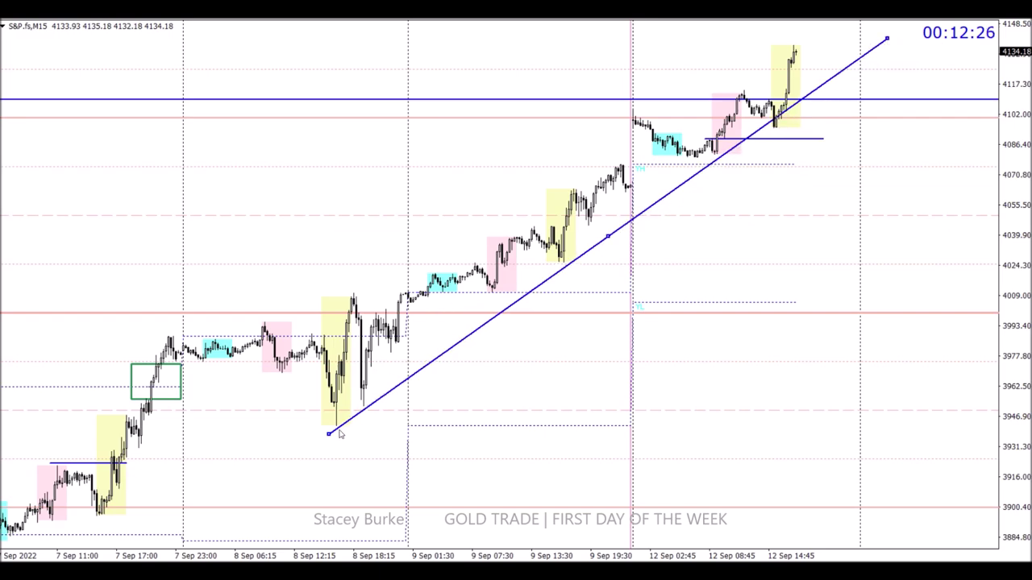
left_click_drag(328, 433, 323, 439)
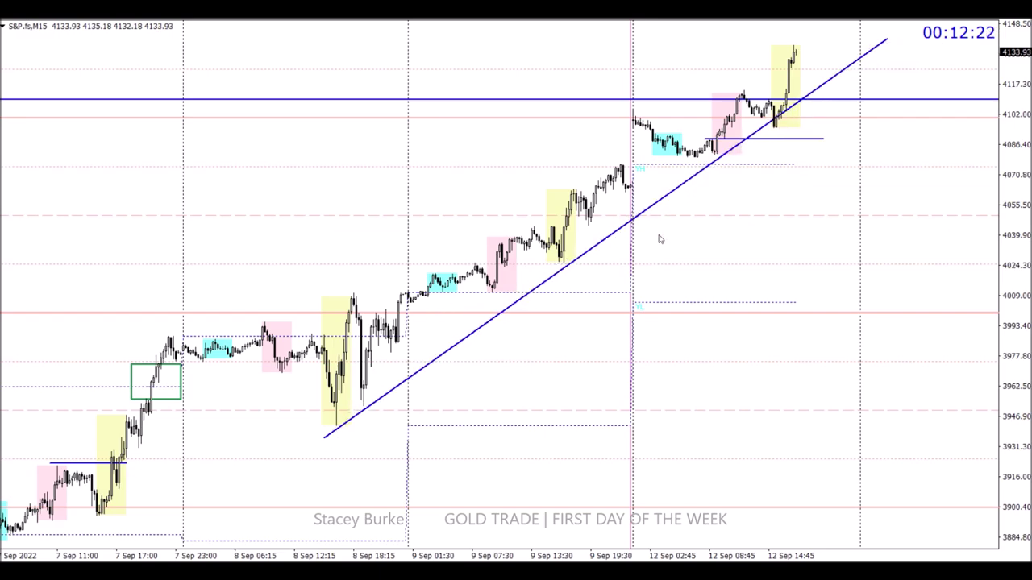
left_click_drag(870, 36, 900, 34)
left_click_drag(760, 187, 745, 205)
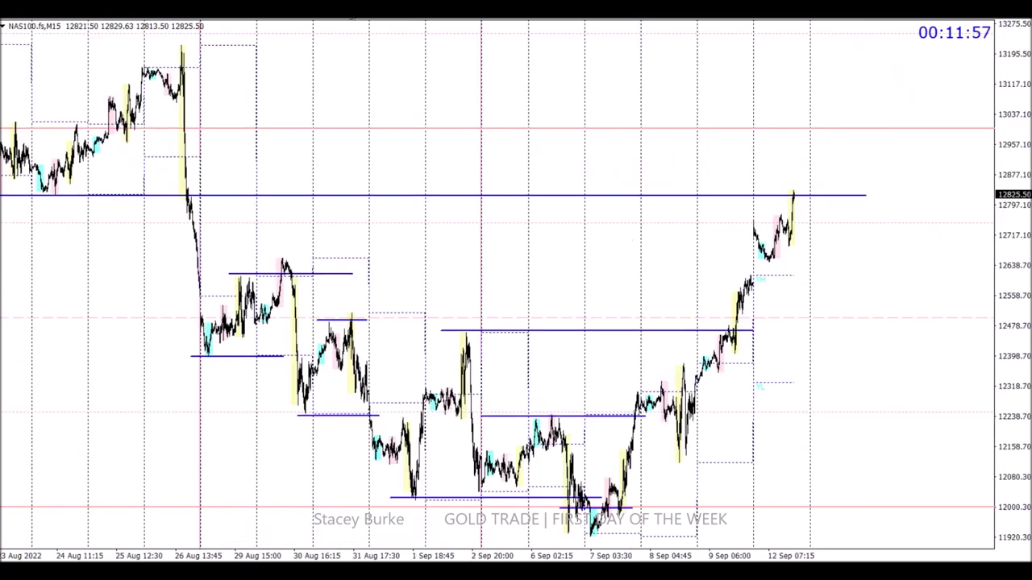
Step: On NAS100 M15, draw a horizontal line at about 12380 from the 8 Sep high and a rising trend line from about 12125 to 12830
key("plus")
scroll(541, 303, "down", 10)
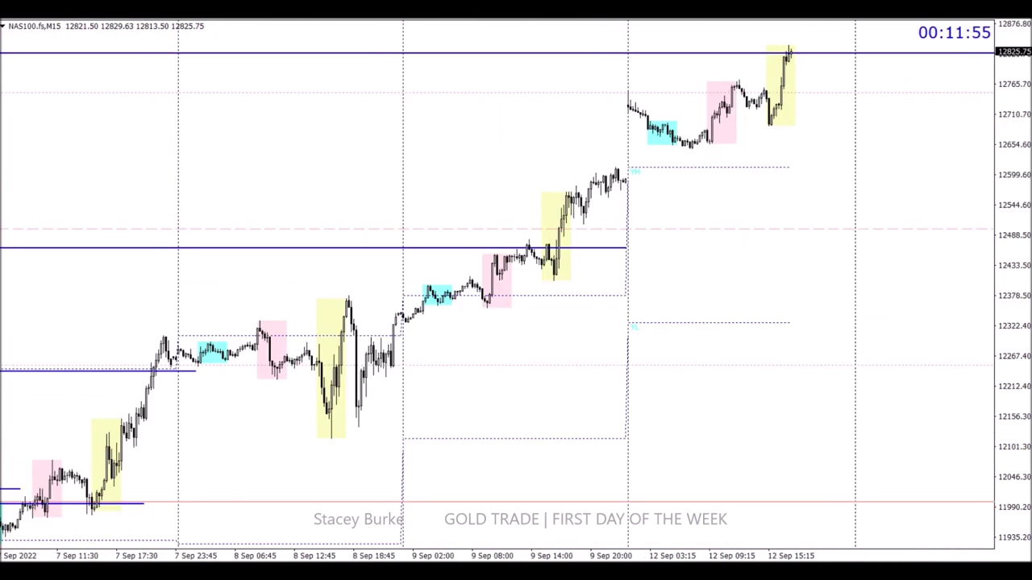
scroll(542, 303, "up", 2)
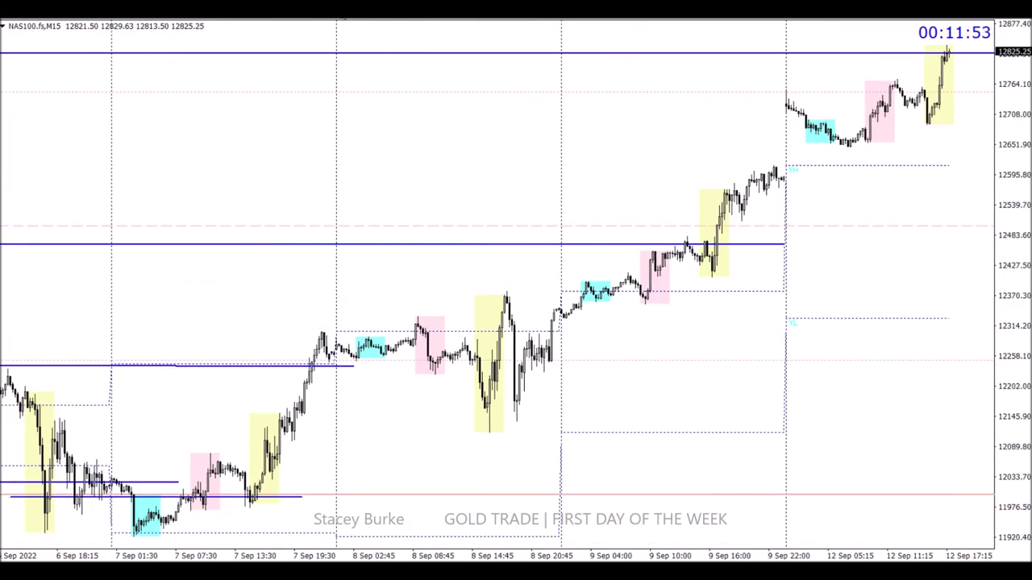
left_click_drag(504, 291, 681, 291)
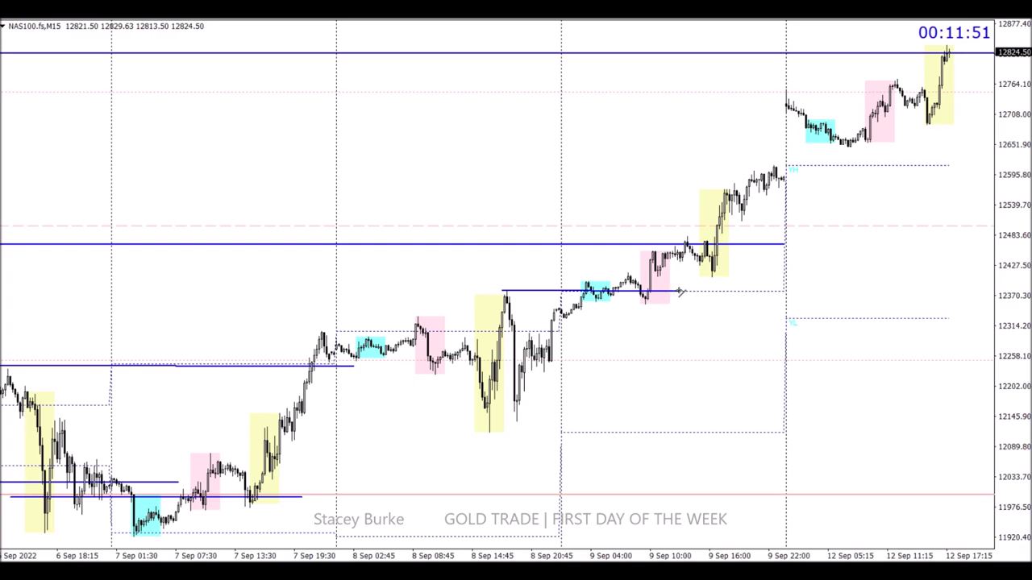
scroll(362, 433, "down", 4)
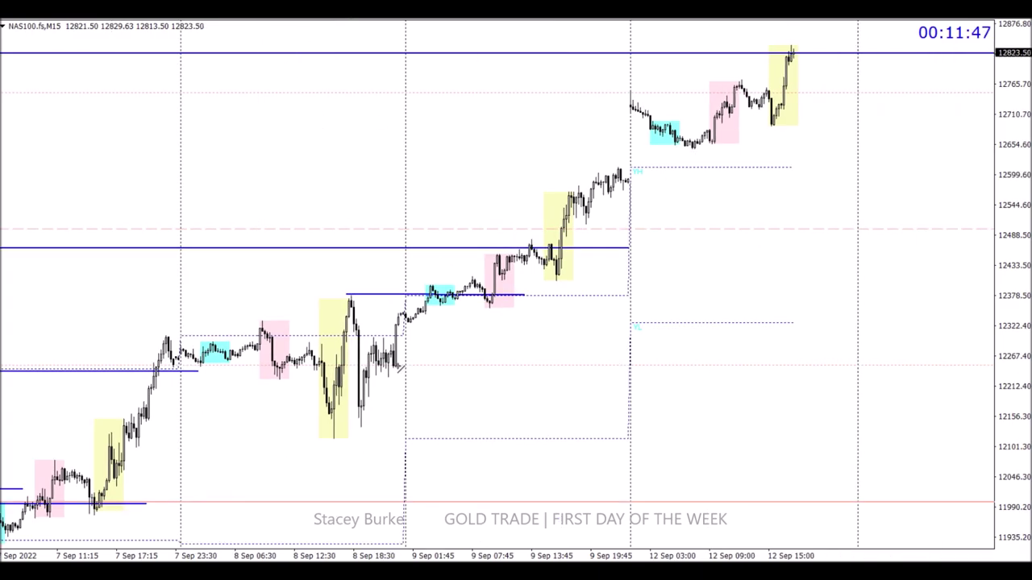
mouse_move(355, 433)
left_mouse_down()
mouse_move(676, 234)
mouse_move(691, 201)
mouse_move(811, 157)
mouse_move(865, 77)
mouse_move(867, 49)
left_mouse_up()
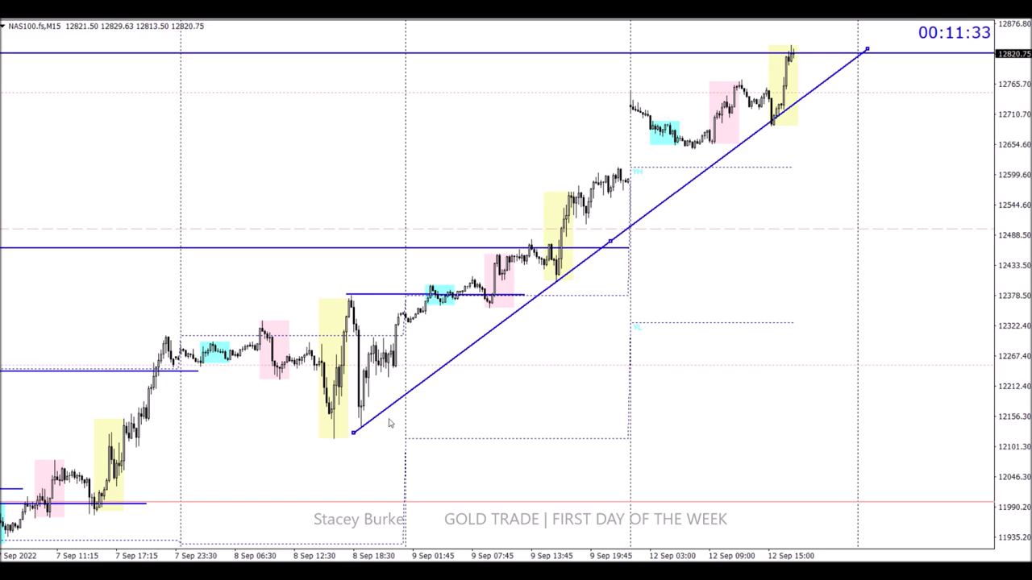
Step: Switch to the EURUSD M15 chart and examine its session highs, lows and marked levels from late August through 12 Sep
key("ctrl+F6")
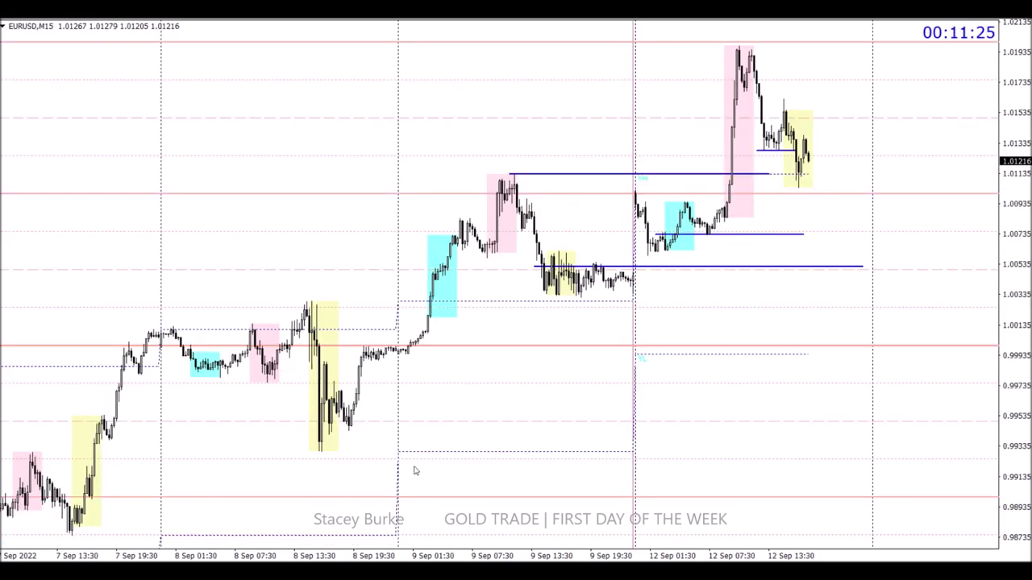
scroll(414, 471, "left", 10)
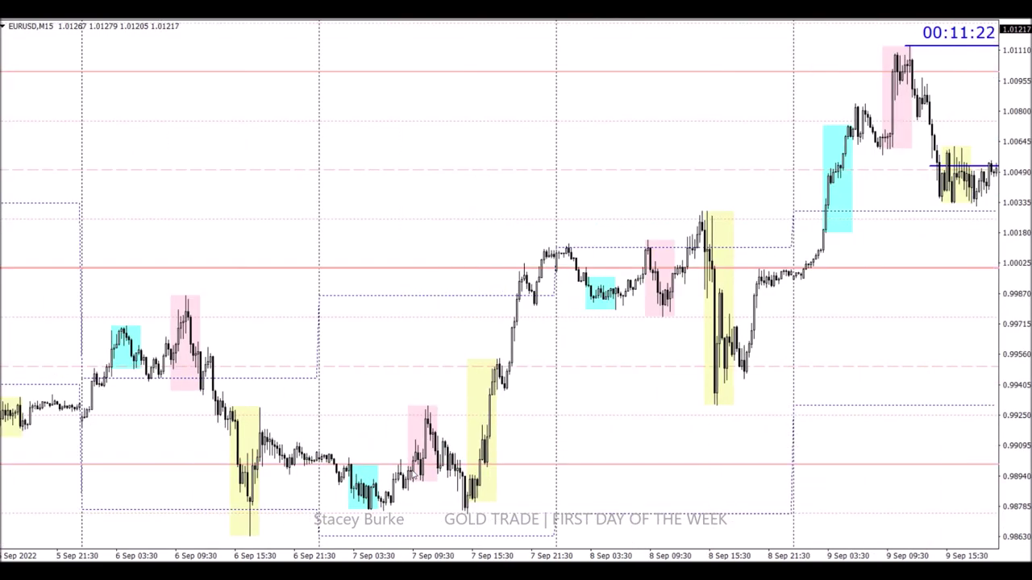
scroll(414, 472, "right", 3)
scroll(279, 425, "left", 9)
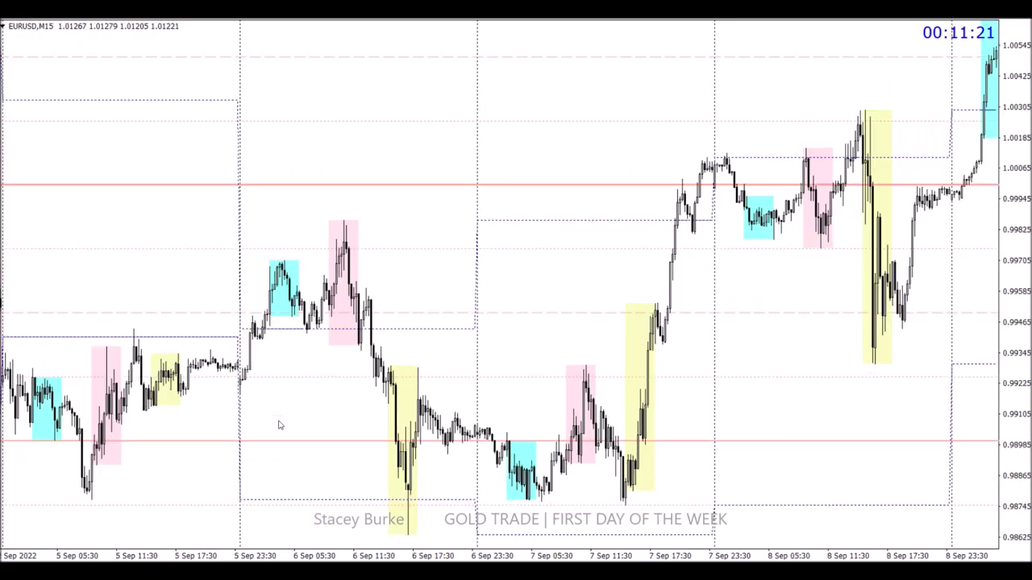
scroll(279, 425, "right", 15)
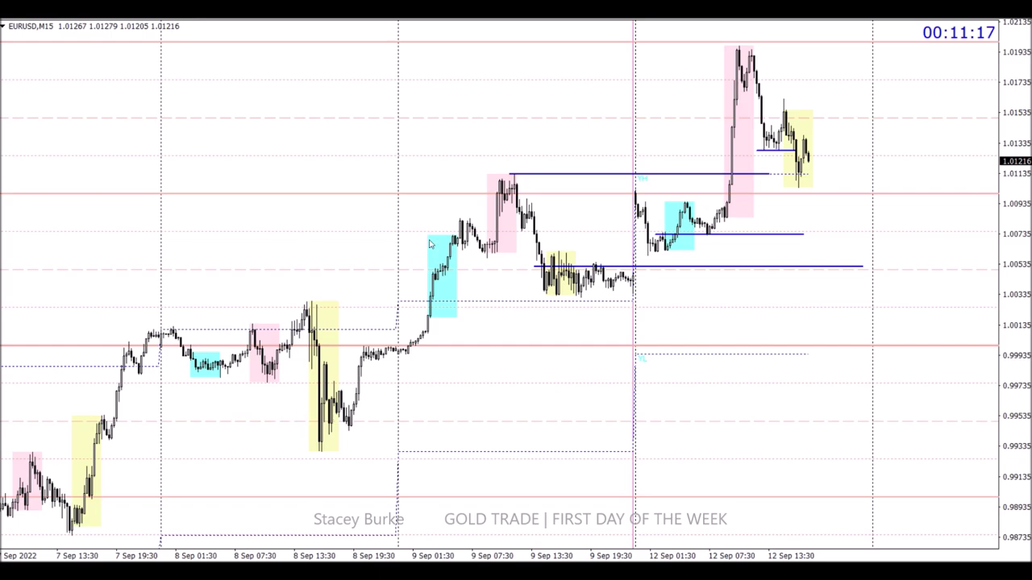
scroll(565, 72, "down", 2)
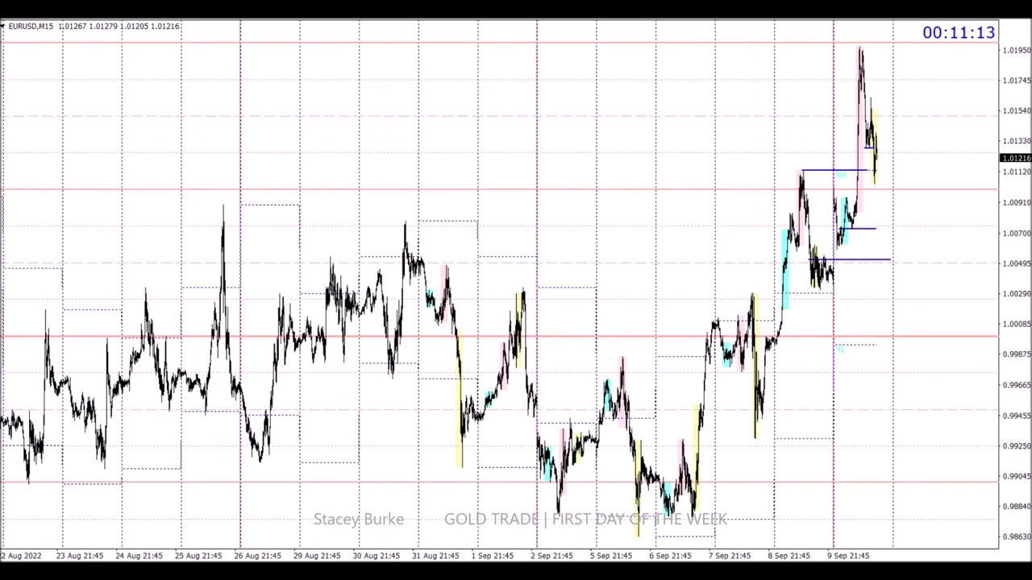
Step: On EURUSD M15, draw rectangles around the 5 Sep weekly open, about 0.9912 to 0.9935, and the 9 Sep close, about 1.0030 to 1.0060
left_click(20, 10)
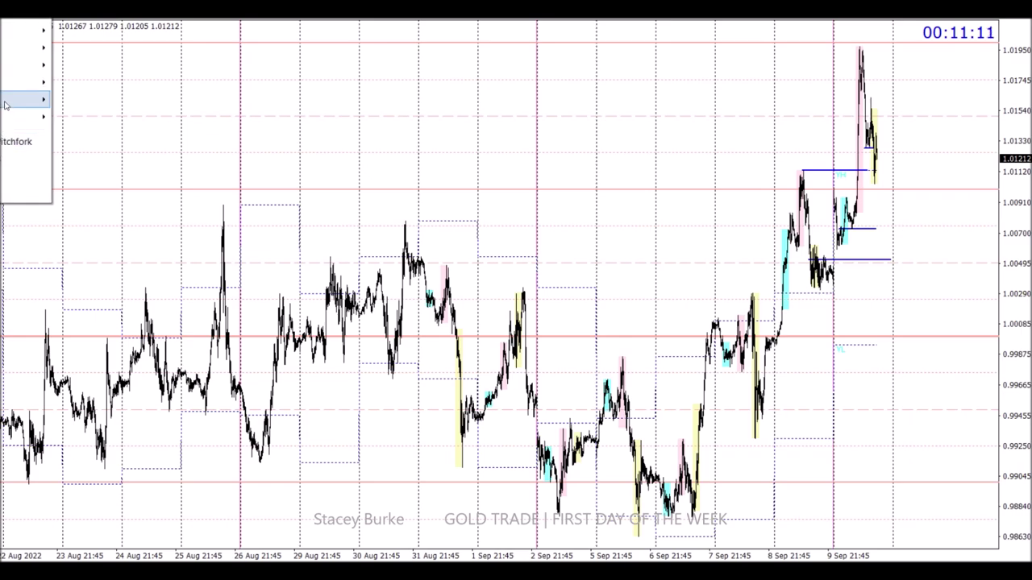
mouse_move(32, 104)
left_click(88, 100)
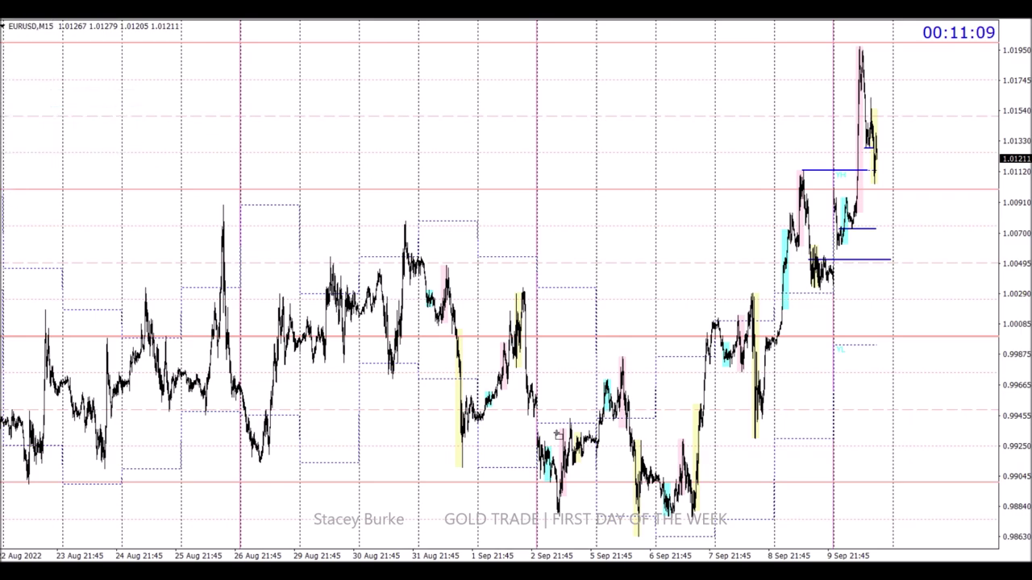
left_click_drag(528, 432, 554, 465)
left_click(20, 9)
mouse_move(32, 99)
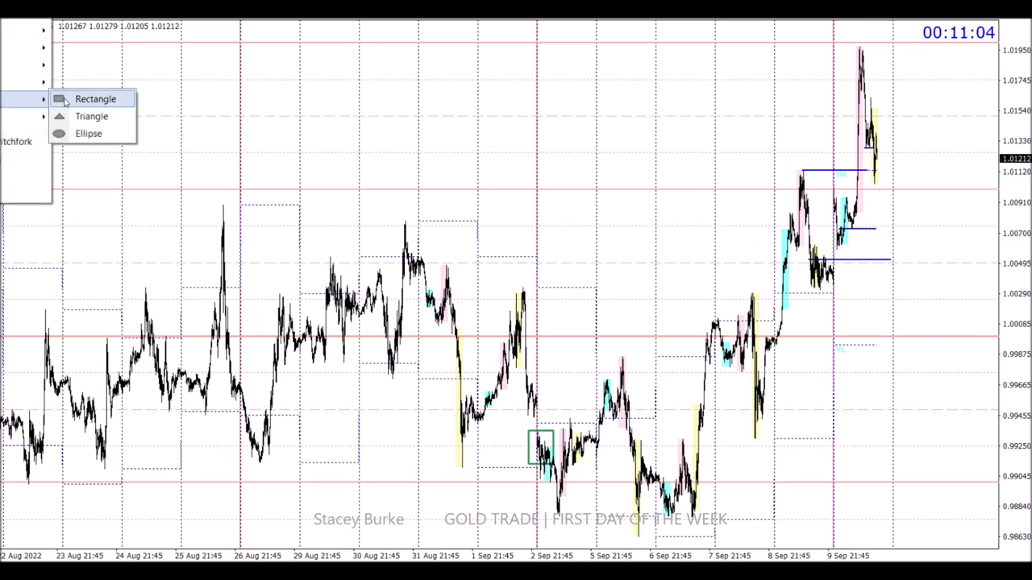
left_click(64, 99)
left_click_drag(813, 247, 836, 291)
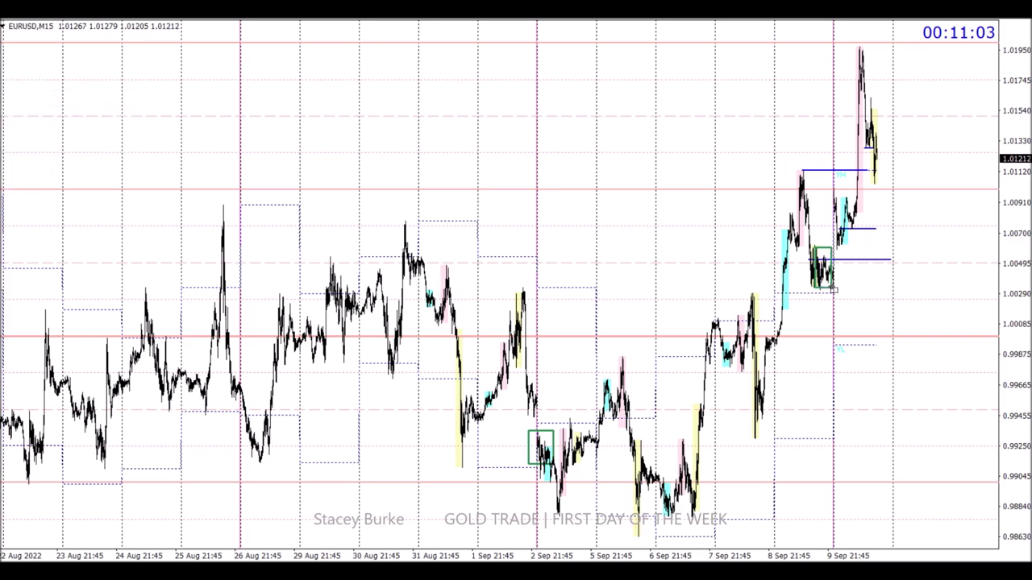
Step: Draw a horizontal line at about 1.0098 from the 9 Sep high to the weekly open and a short one at about 1.0092 before the breakout
scroll(724, 392, "down", 3)
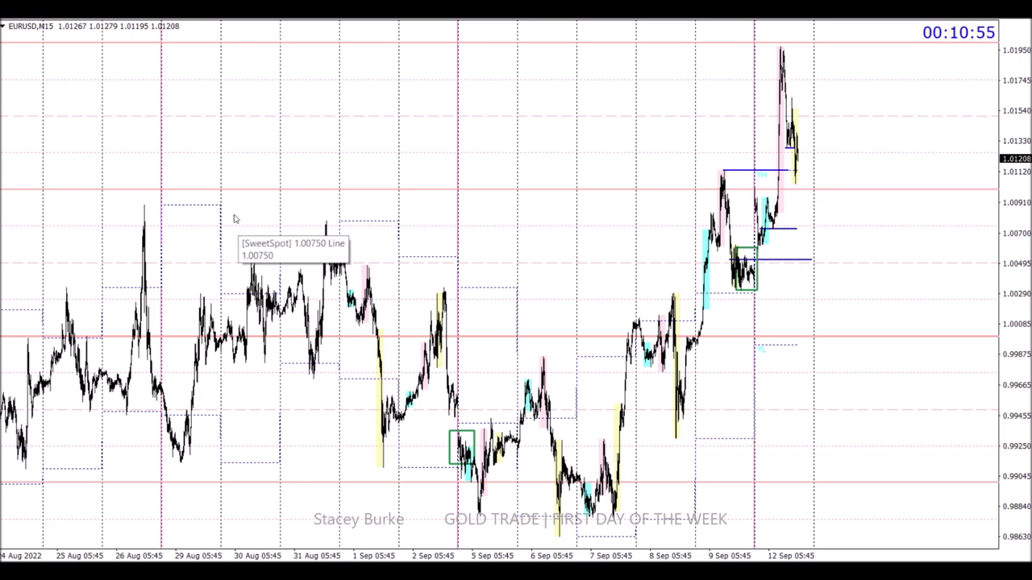
key("plus")
key("plus")
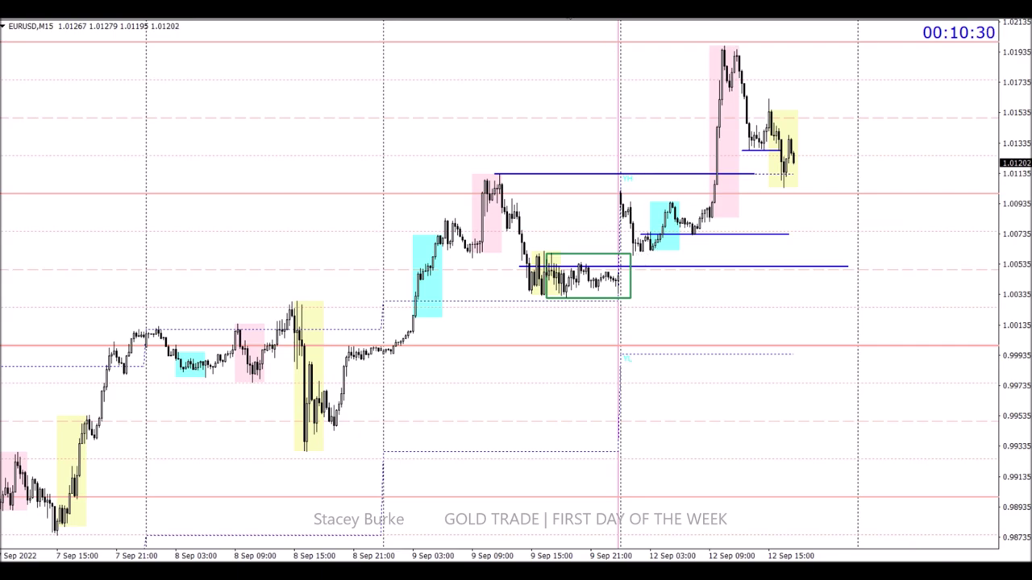
scroll(567, 42, "up", 3)
scroll(592, 317, "down", 6)
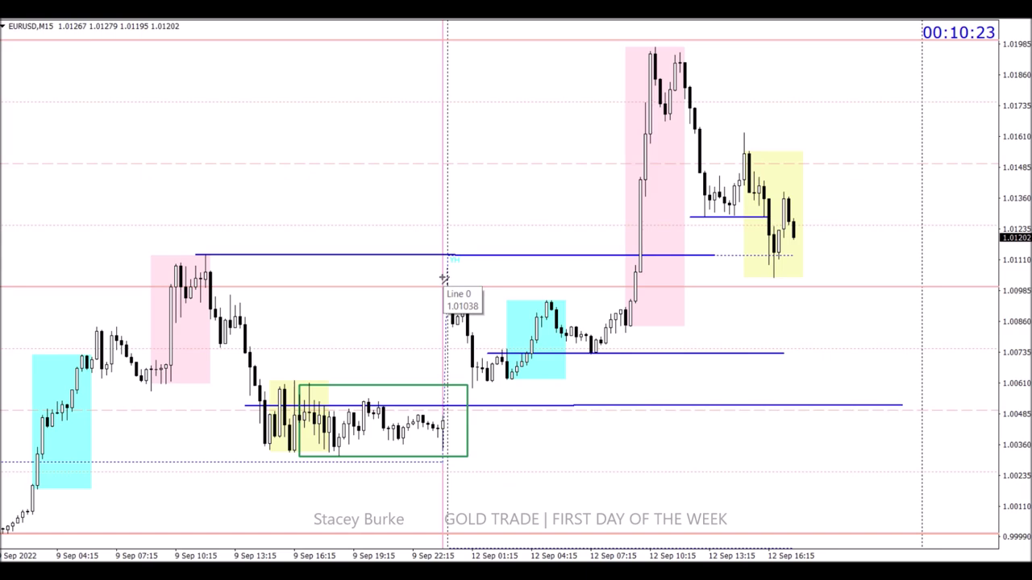
left_click_drag(206, 290, 456, 290)
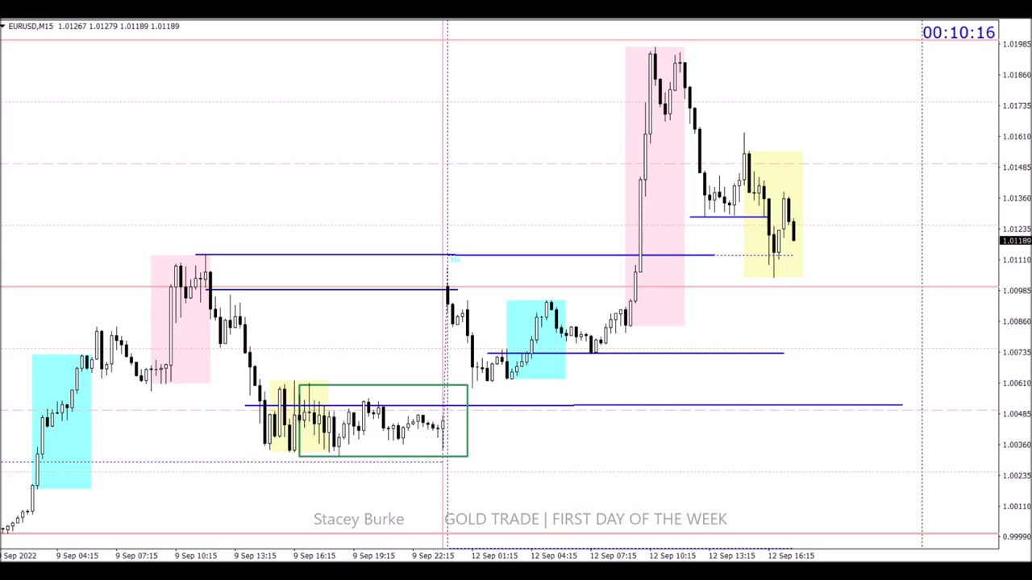
double_click(902, 407)
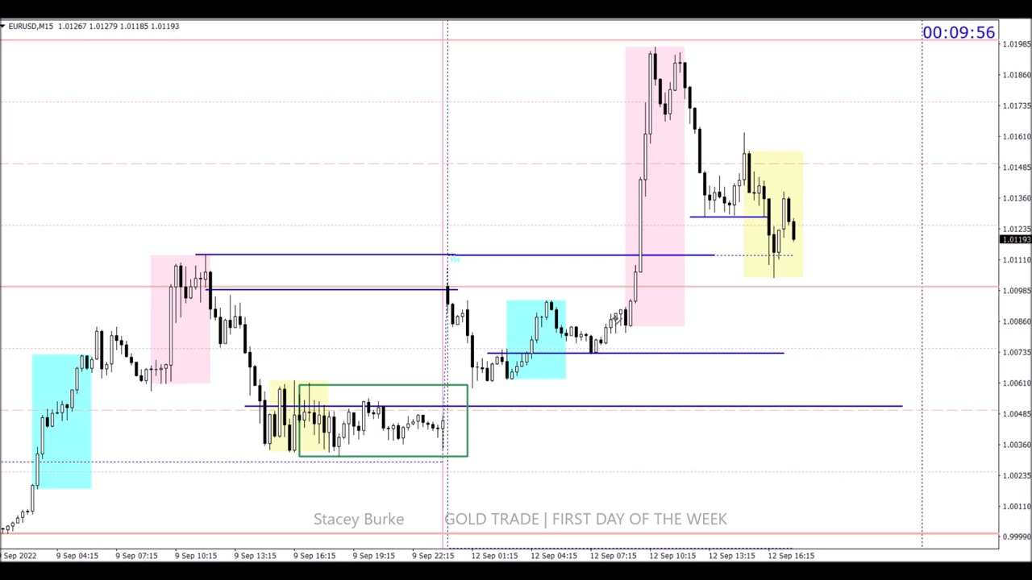
left_click_drag(611, 306, 642, 306)
Step: Add a ForestGreen "$$$$$$" text label above the 9 Sep high line at about 1.0113
key("alt+i")
key("Return")
left_click(513, 253)
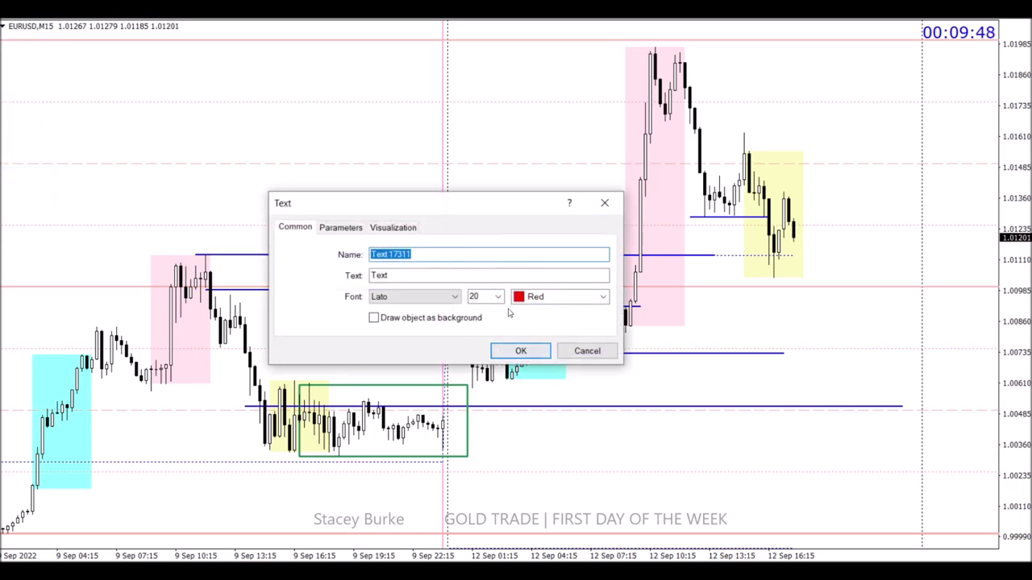
left_click(600, 297)
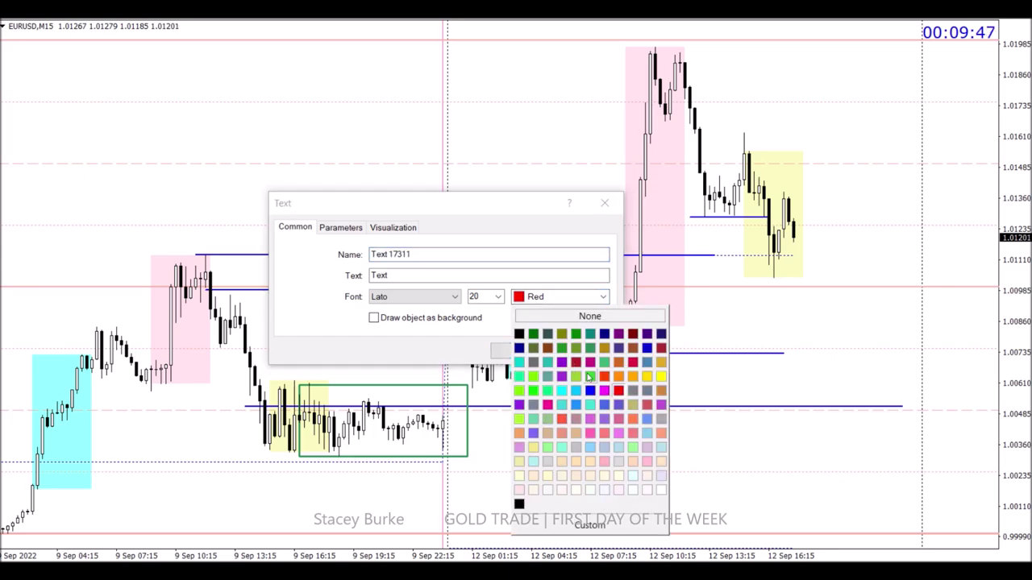
left_click(564, 348)
left_click_drag(440, 275, 369, 275)
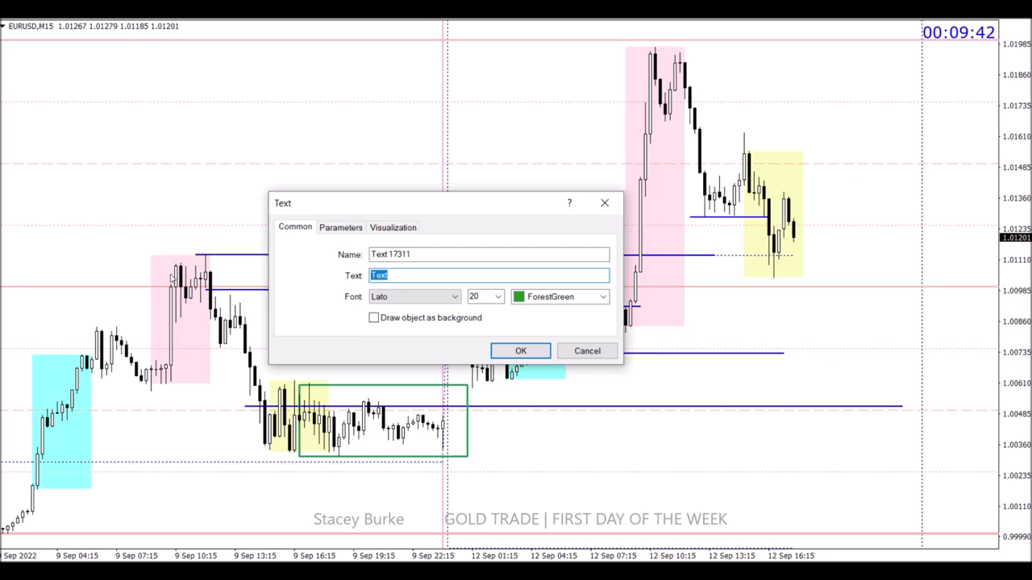
type("$$$$$$")
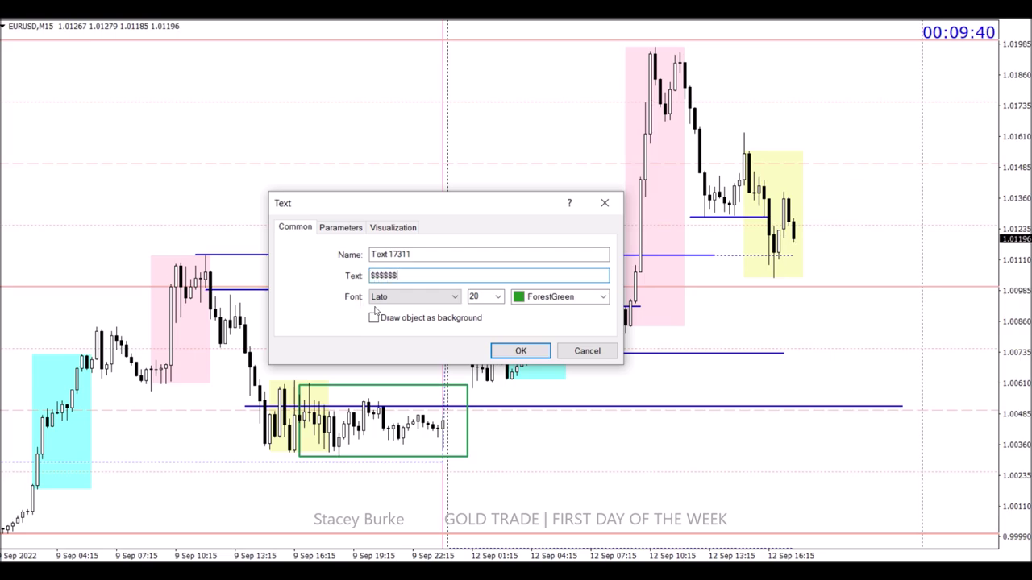
left_click(520, 353)
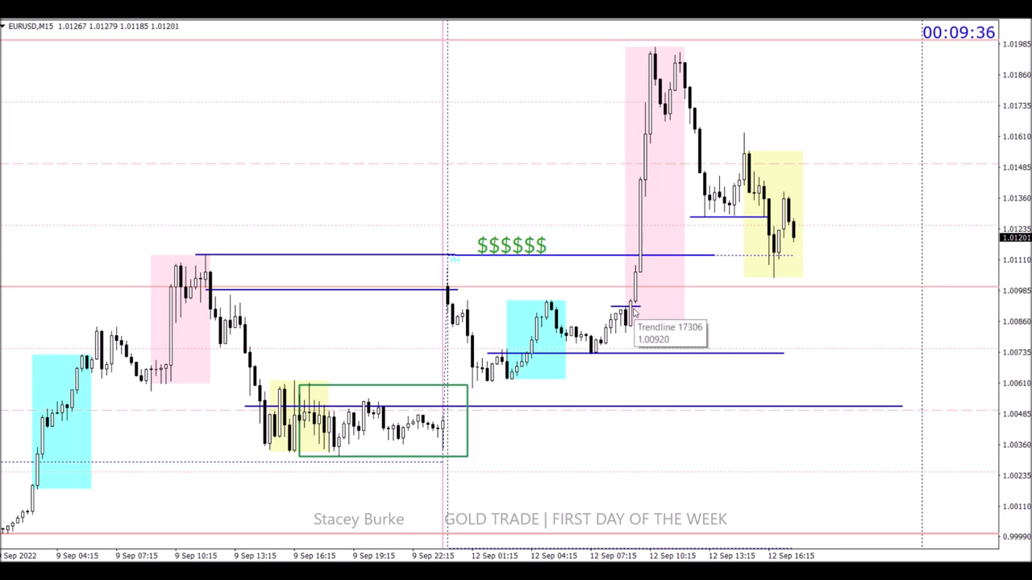
Step: Draw a short horizontal line at about 1.0168 from the low between the two 12 Sep peaks, and extend the 1.0092 line beyond the latest candle
left_click_drag(703, 263, 712, 260)
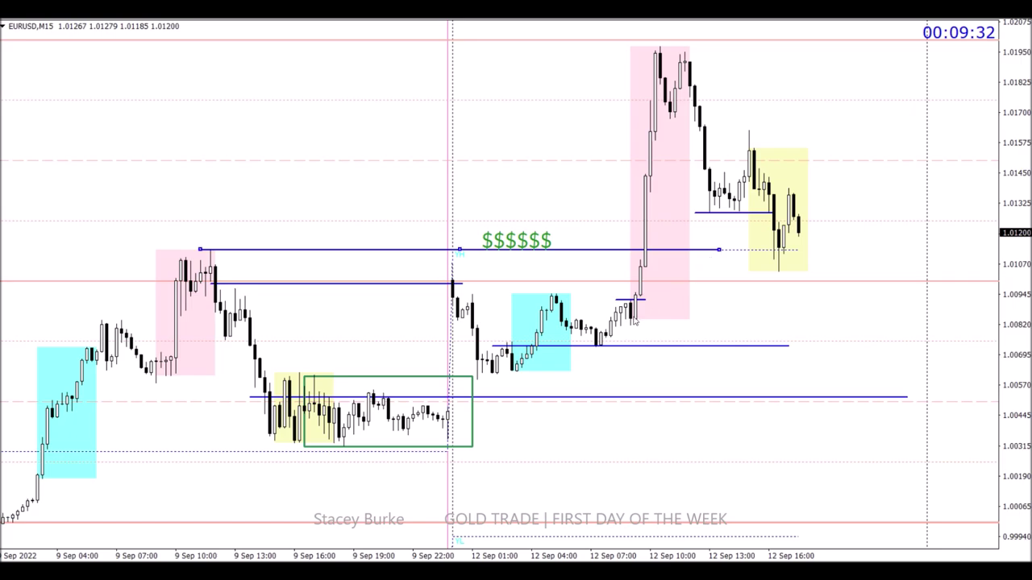
left_click(699, 273)
scroll(578, 461, "down", 1)
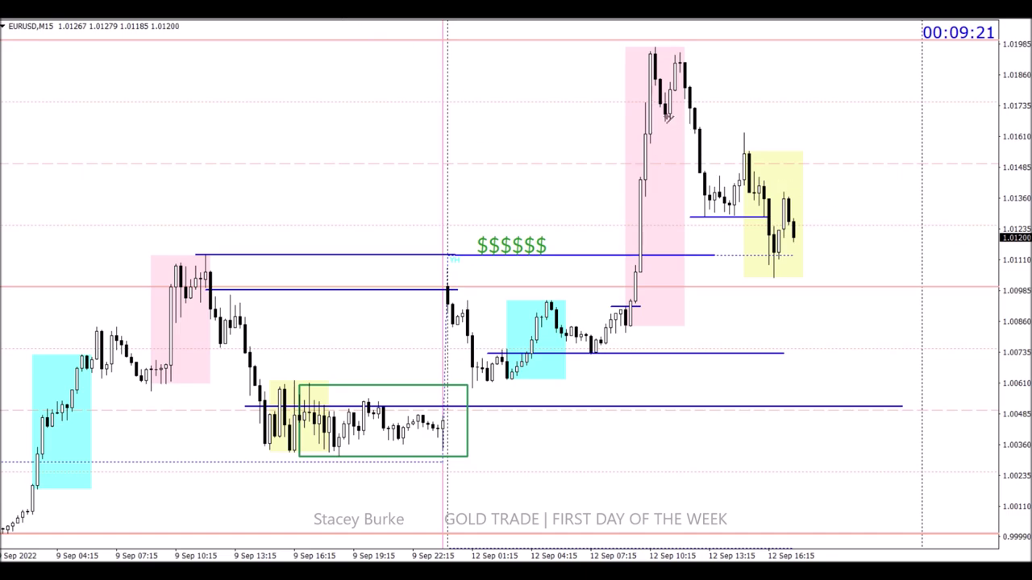
left_click_drag(655, 120, 724, 120)
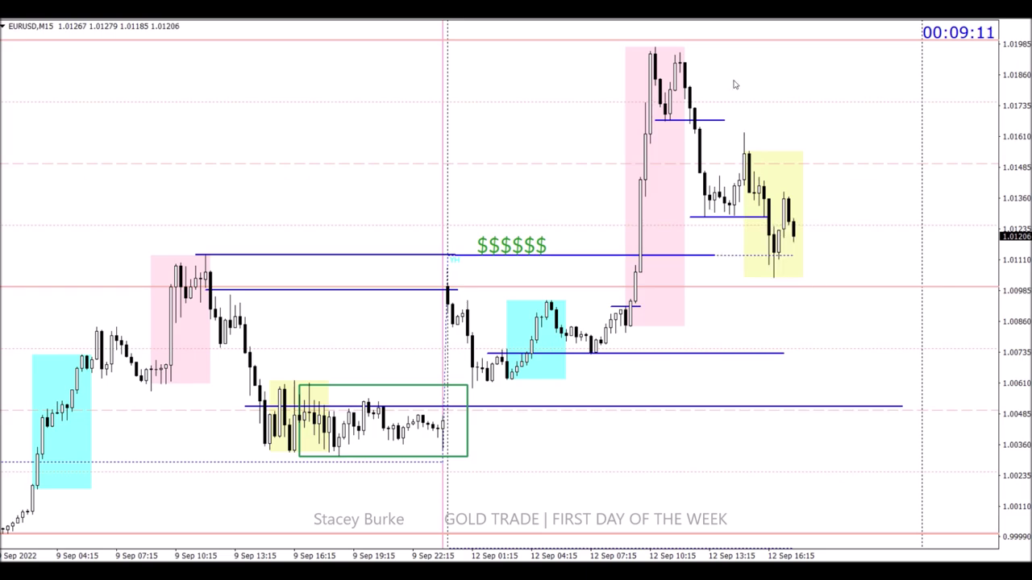
key("plus")
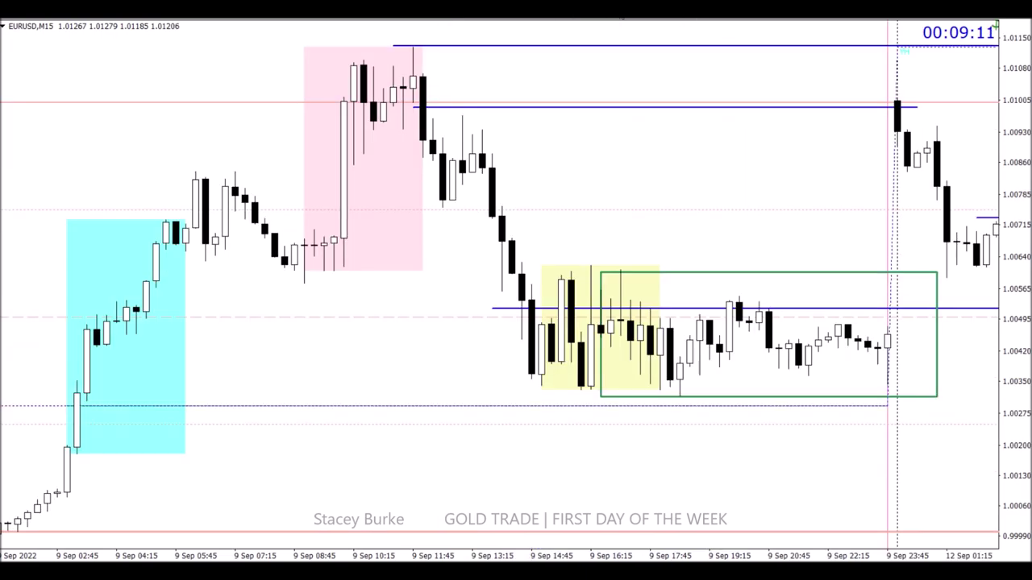
scroll(612, 94, "down", 10)
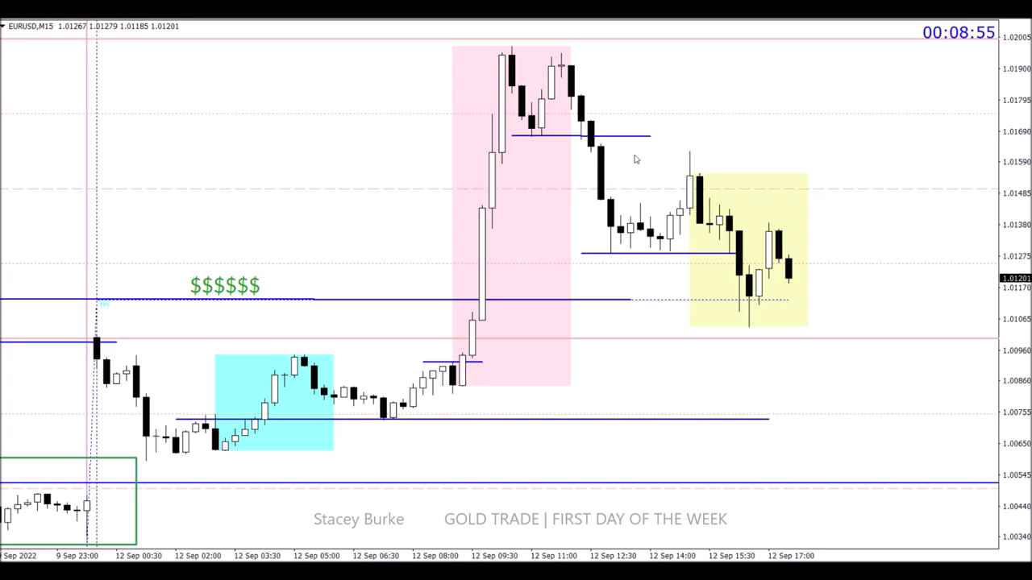
double_click(651, 137)
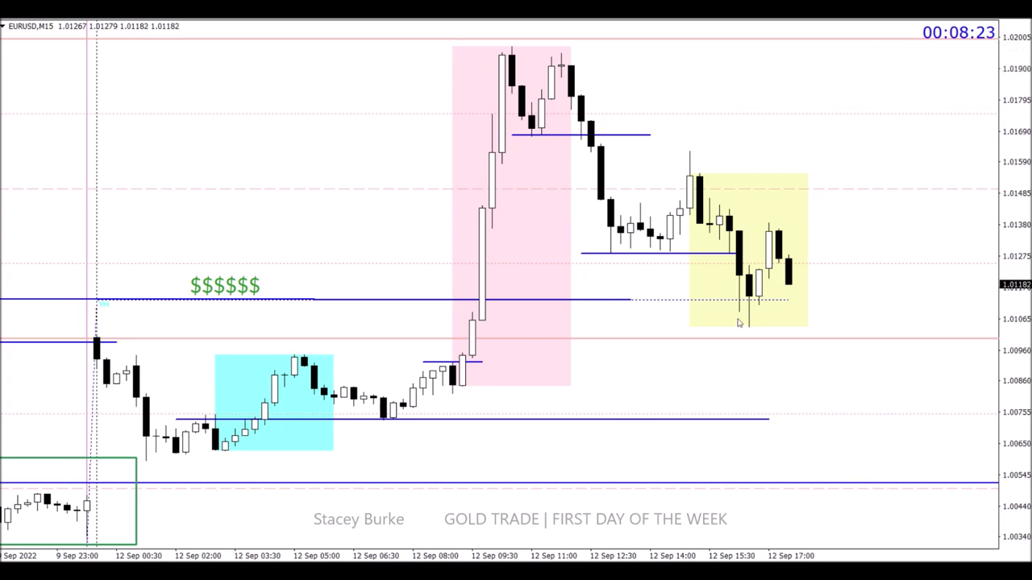
left_click_drag(482, 363, 997, 363)
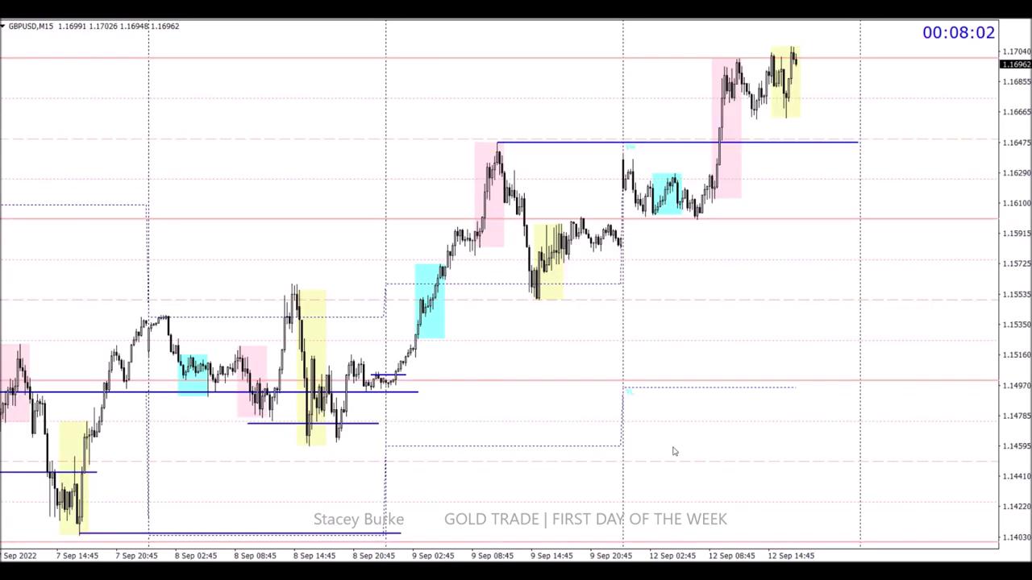
Step: On GBPUSD M15, open the Weekly-Period-Separator-Indicator from the indicator list and apply its settings to show the weekly line
scroll(674, 451, "up", 6)
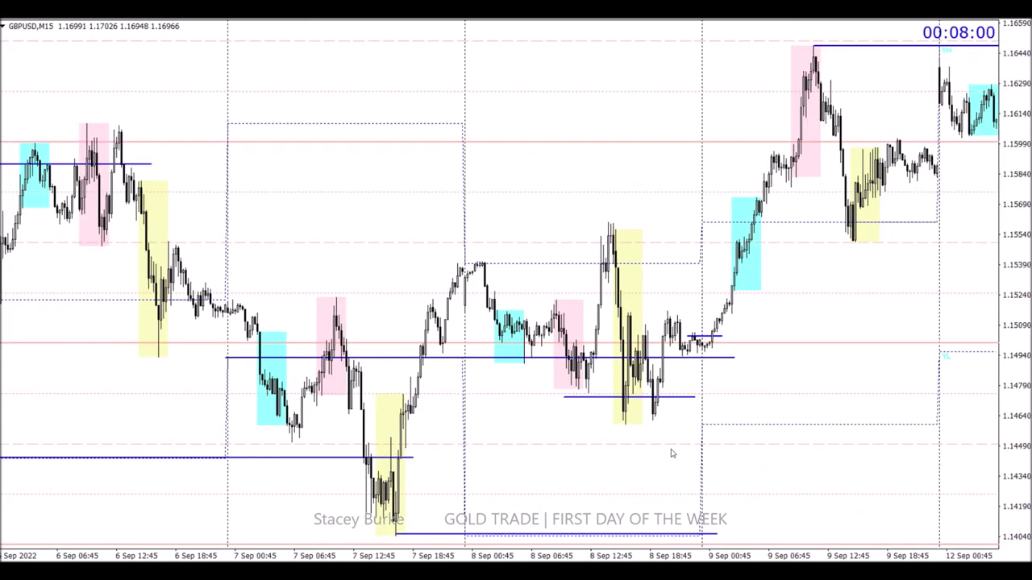
scroll(672, 454, "down", 2)
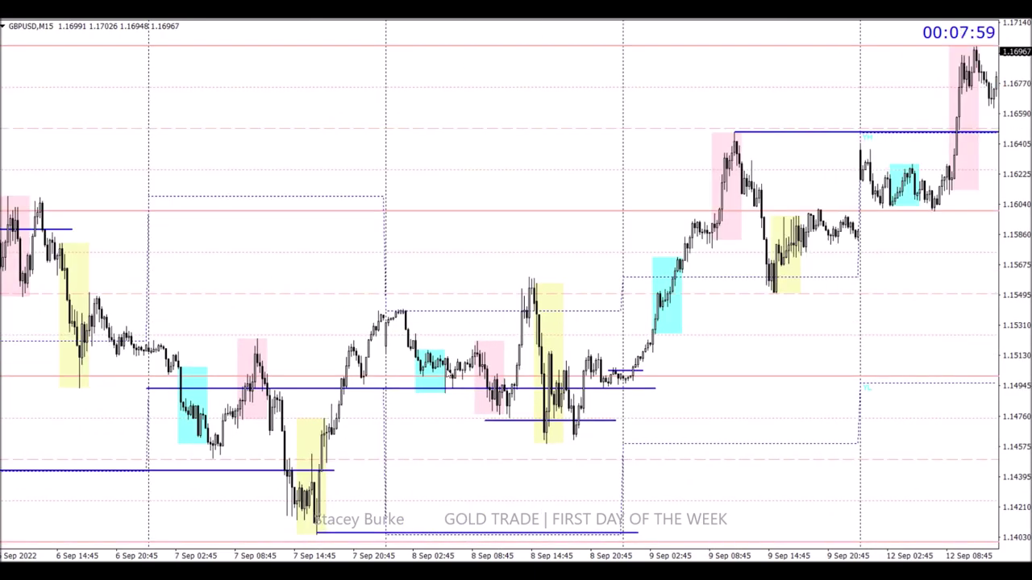
scroll(413, 387, "up", 3)
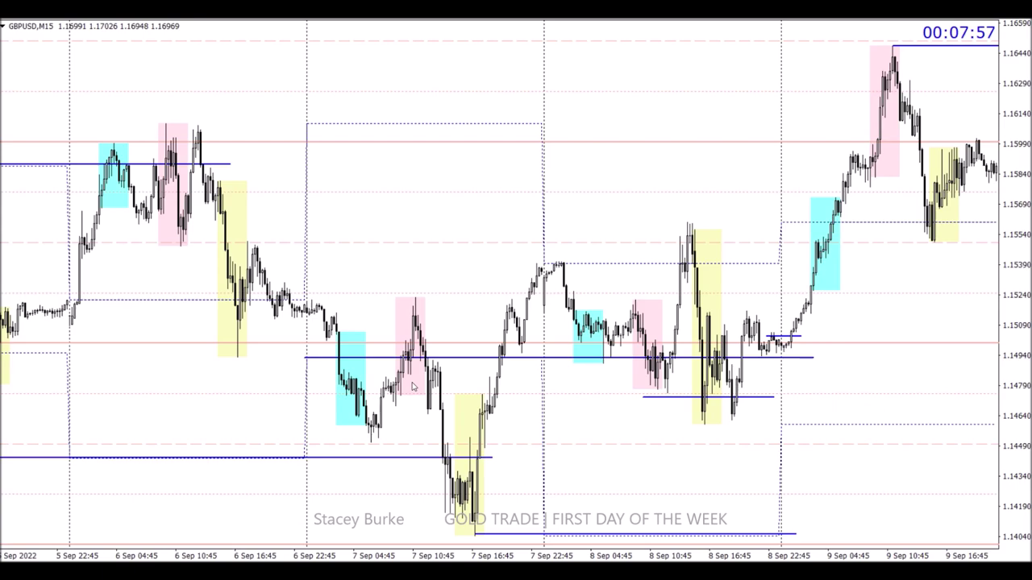
scroll(413, 387, "down", 8)
right_click(562, 315)
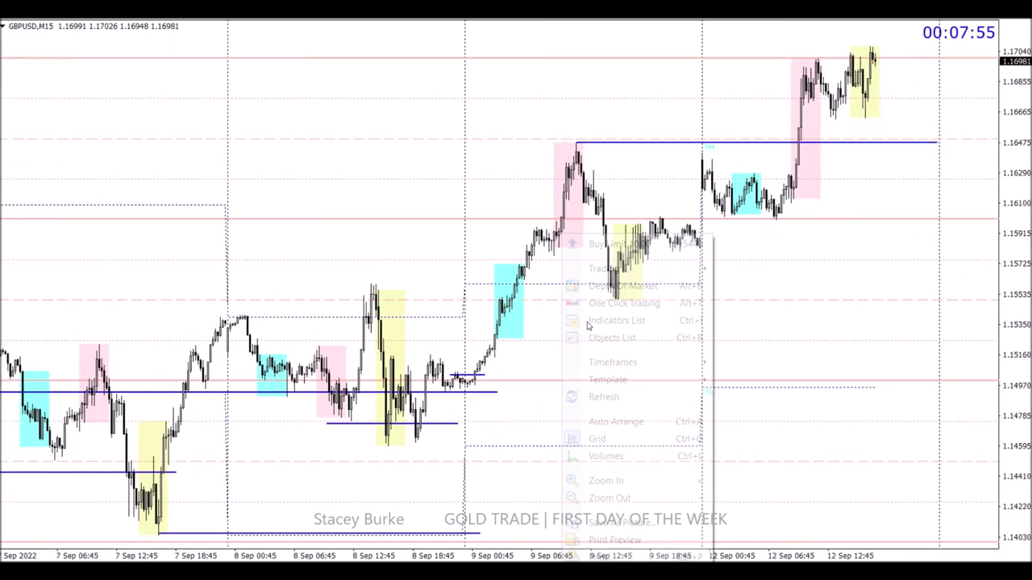
left_click(593, 321)
left_click(479, 243)
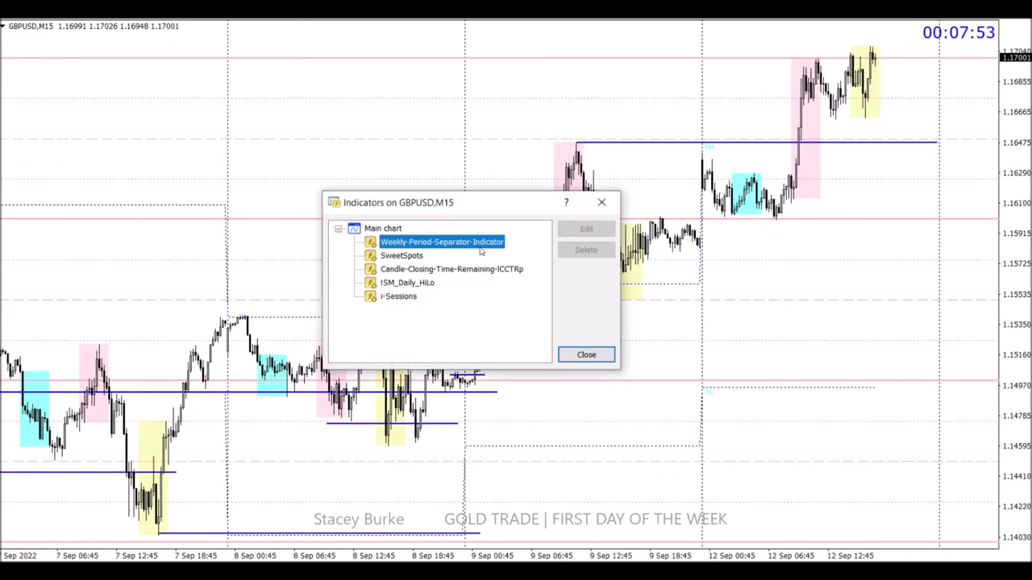
double_click(481, 250)
left_click(507, 433)
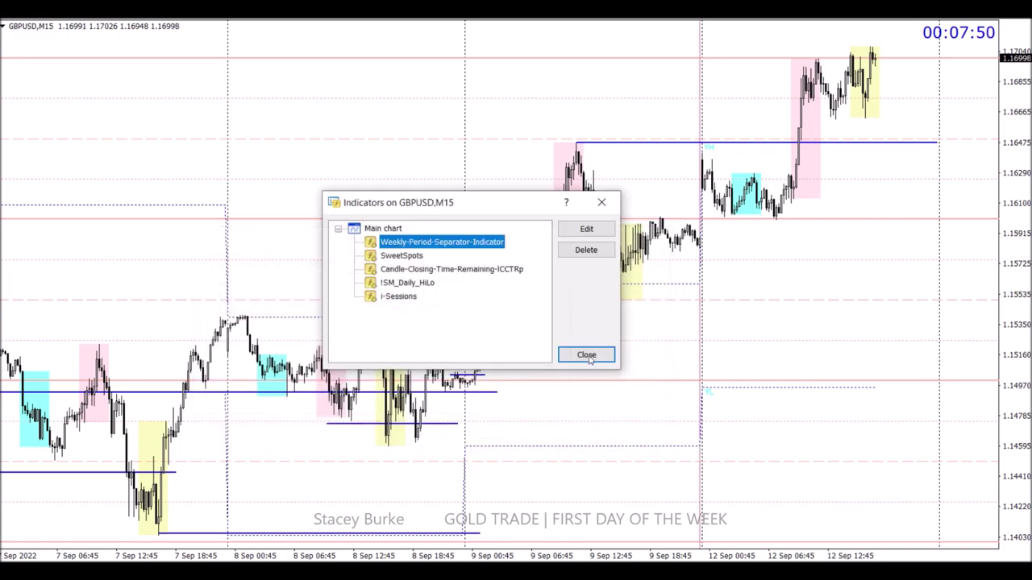
left_click(586, 356)
Step: Draw a rectangle around the 8 Sep high, about 1.1539 to 1.1562, and a horizontal line from that high at about 1.1560 into 9 Sep
scroll(581, 361, "up", 8)
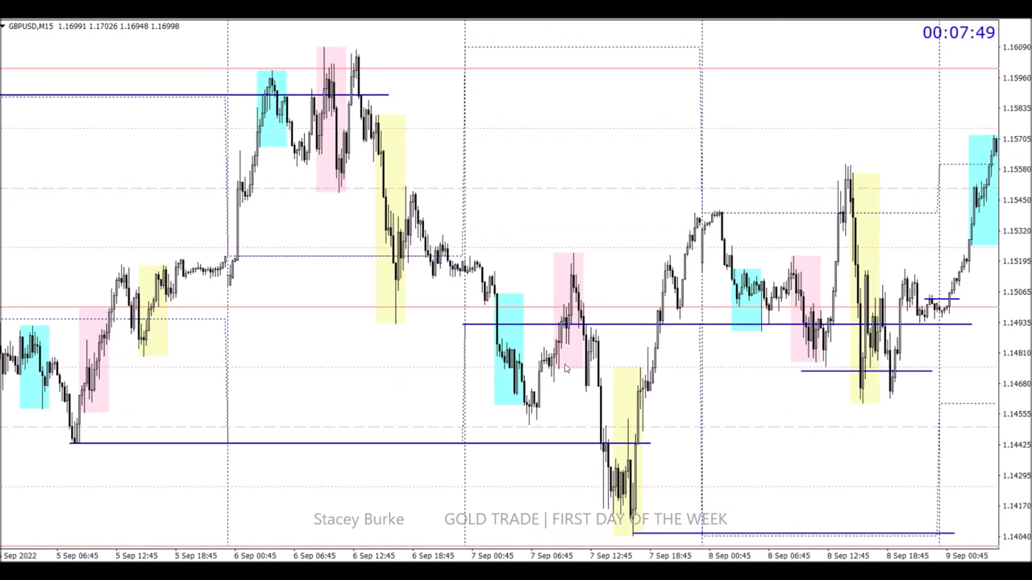
scroll(565, 368, "up", 3)
scroll(565, 368, "down", 10)
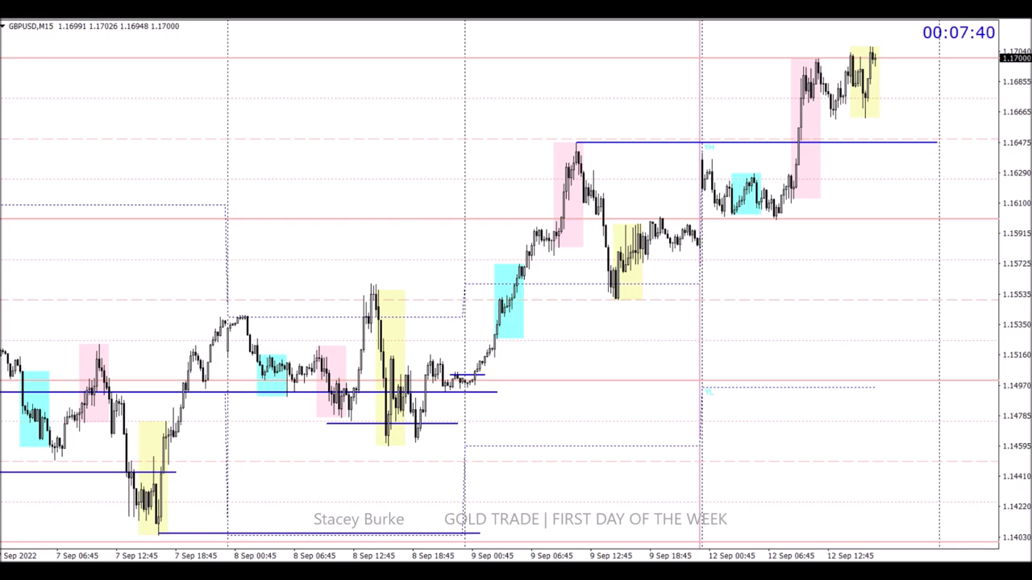
left_click(24, 10)
left_click(58, 100)
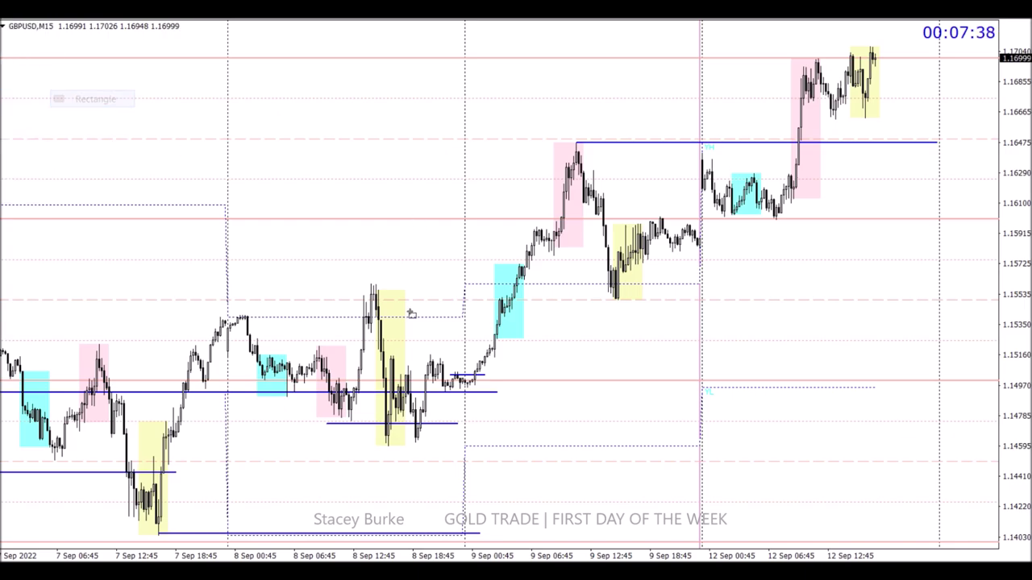
left_click_drag(353, 280, 392, 319)
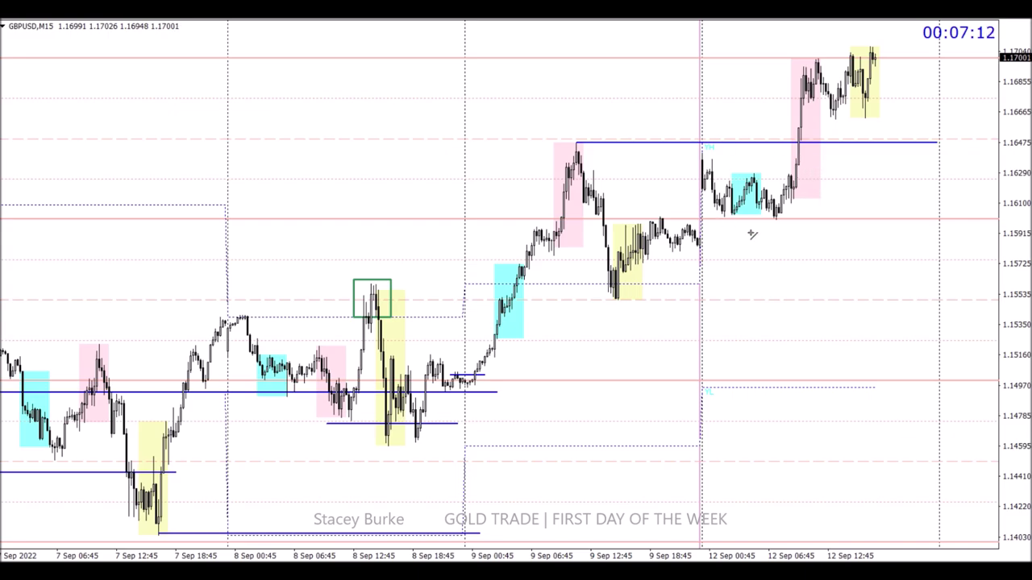
scroll(750, 232, "down", 3)
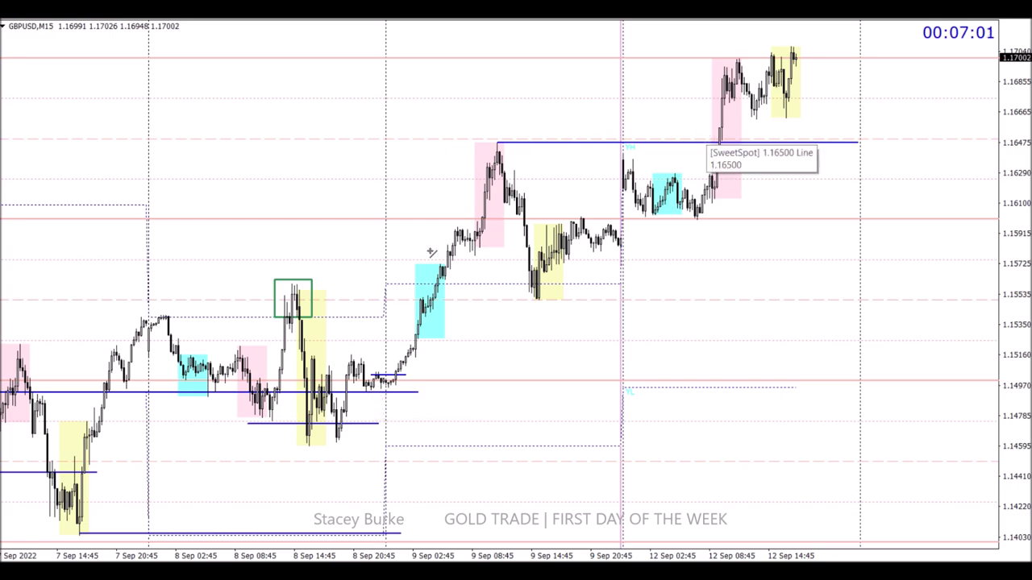
left_click_drag(291, 285, 472, 286)
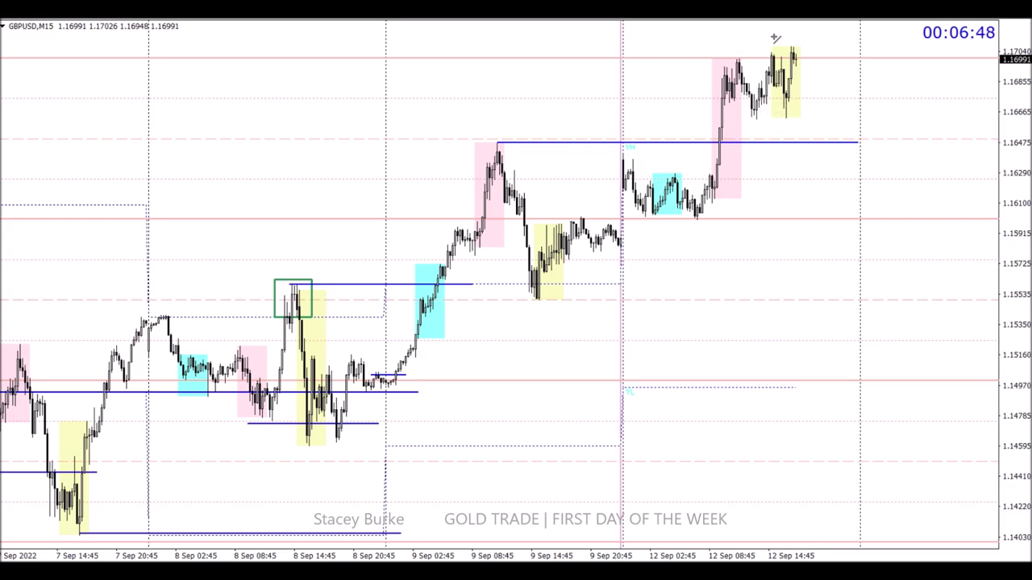
Step: Draw horizontal lines at about 1.1661 under the 12 Sep consolidation and about 1.1703 at its top, and compress the price scale
left_click_drag(757, 120, 862, 120)
left_click_drag(760, 53, 829, 53)
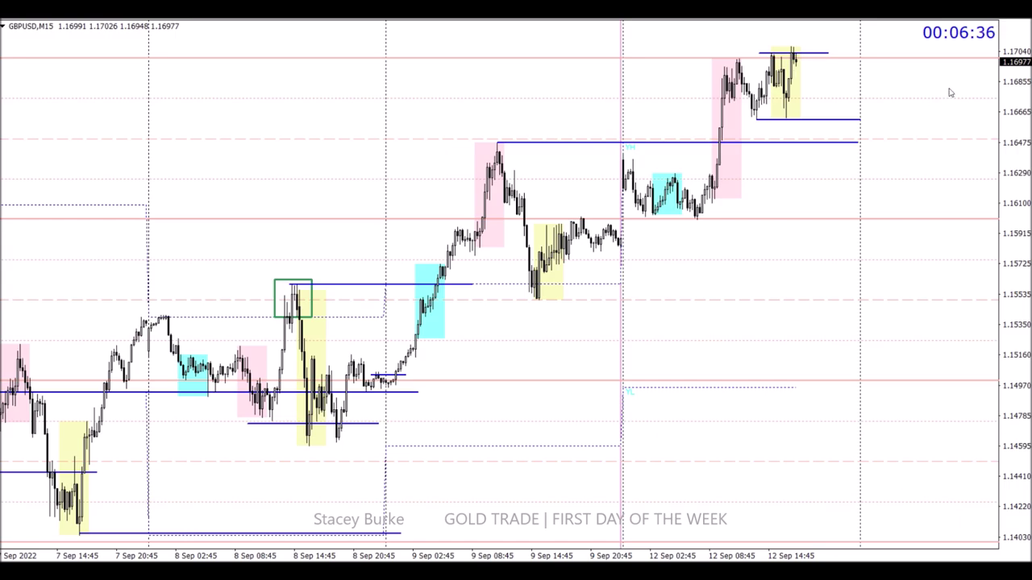
left_click_drag(1023, 51, 793, 191)
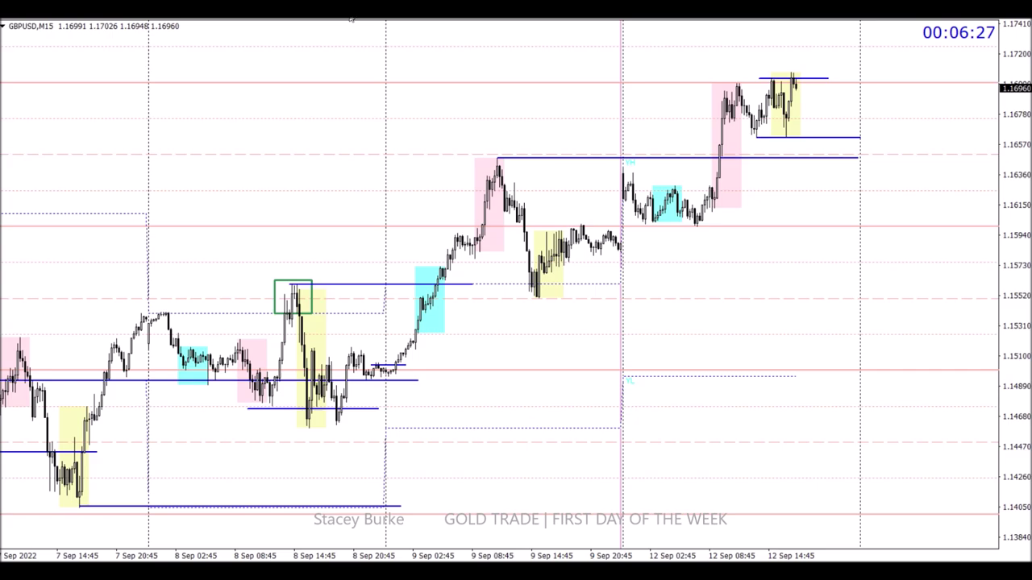
Step: Draw short horizontal lines at about 1.1691 and 1.1709, just below and above the latest GBPUSD candles
left_click_drag(794, 96, 838, 96)
left_click_drag(781, 70, 854, 70)
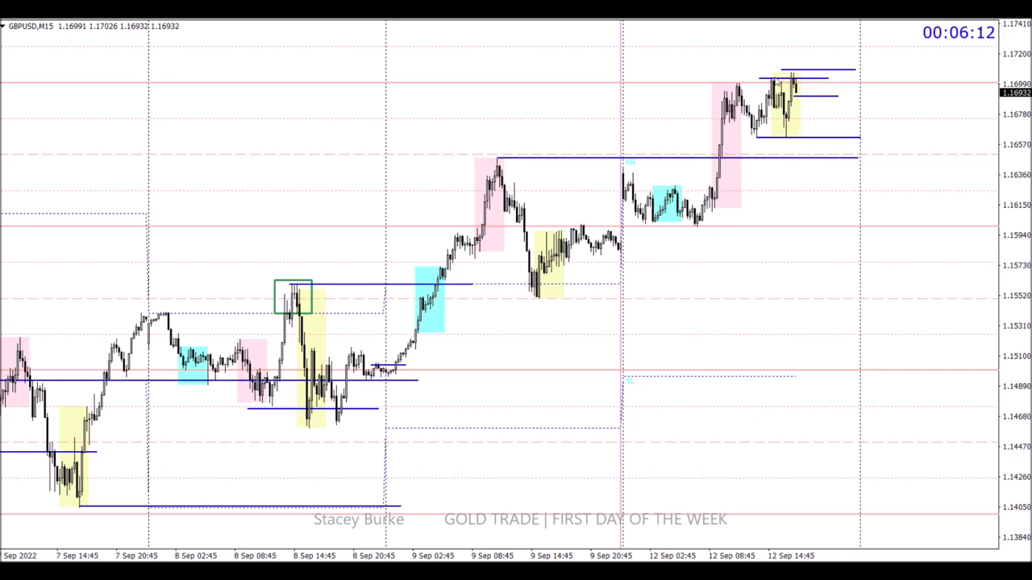
Step: Draw a horizontal line at about 1.1571 from the 9 Sep sell-off into 12 Sep, and short lines at about 1.1616 and 1.1628 before the rally
key("plus")
left_click_drag(703, 75, 630, 171)
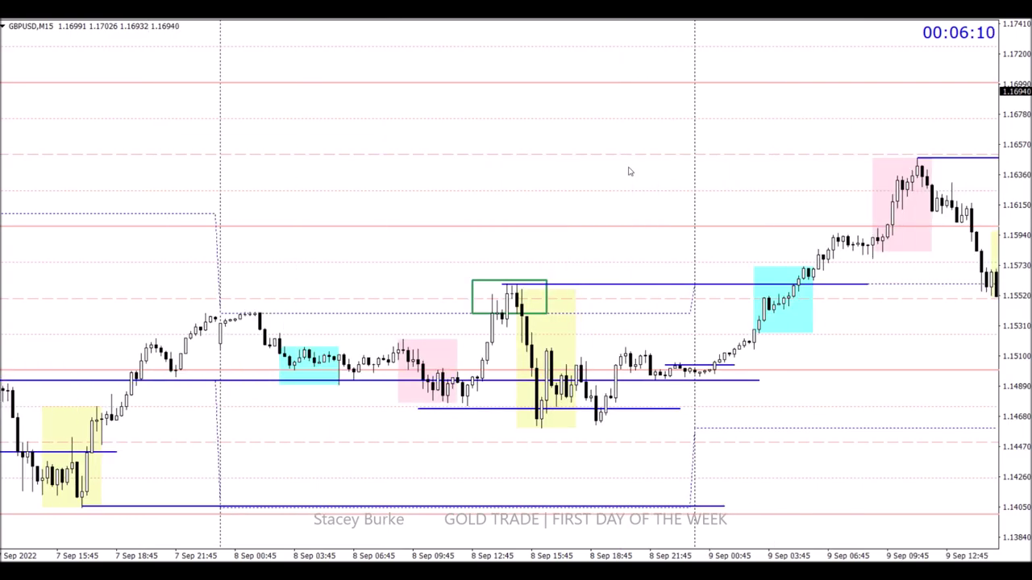
scroll(629, 171, "down", 10)
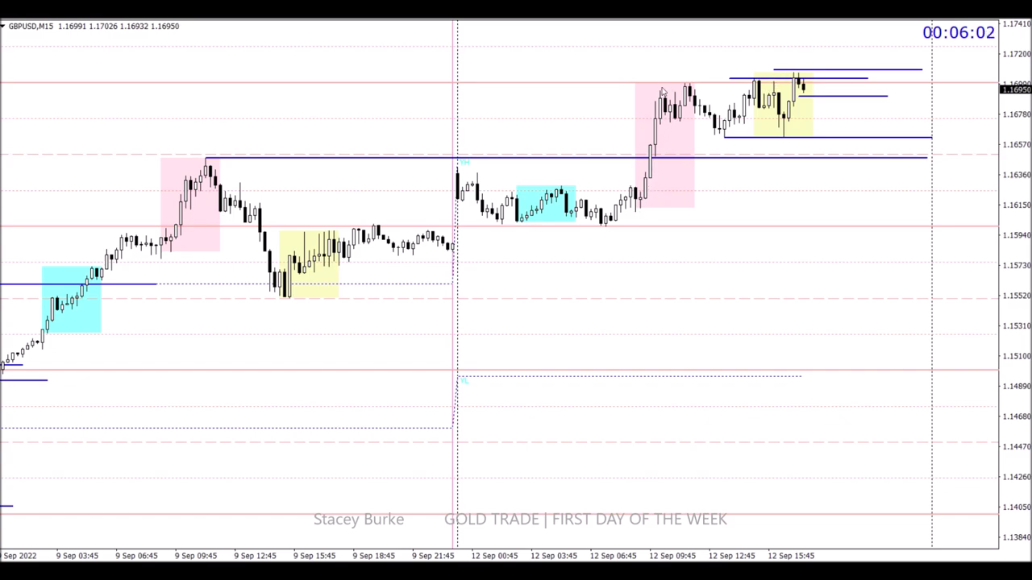
scroll(579, 204, "up", 3)
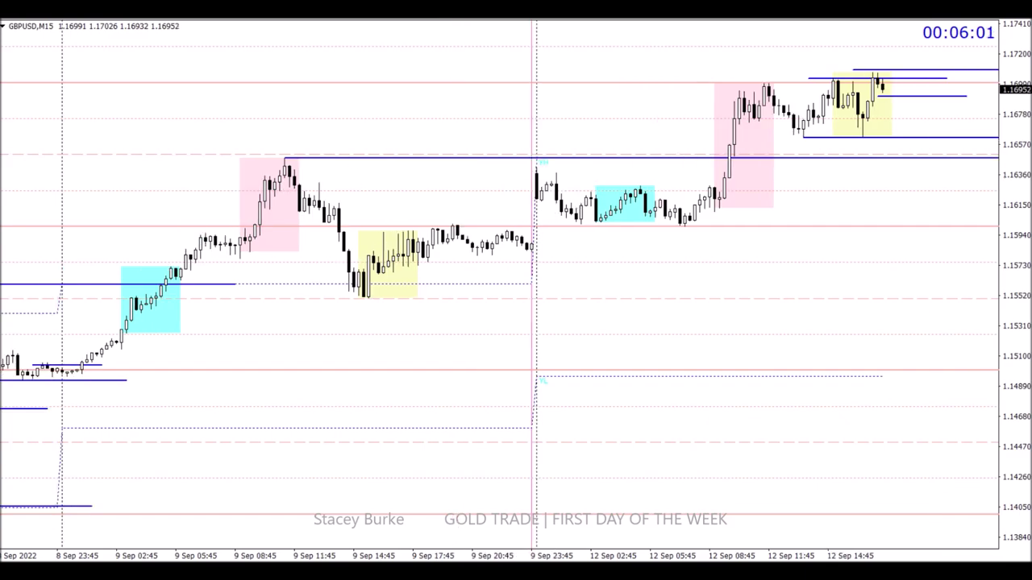
scroll(338, 85, "up", 3)
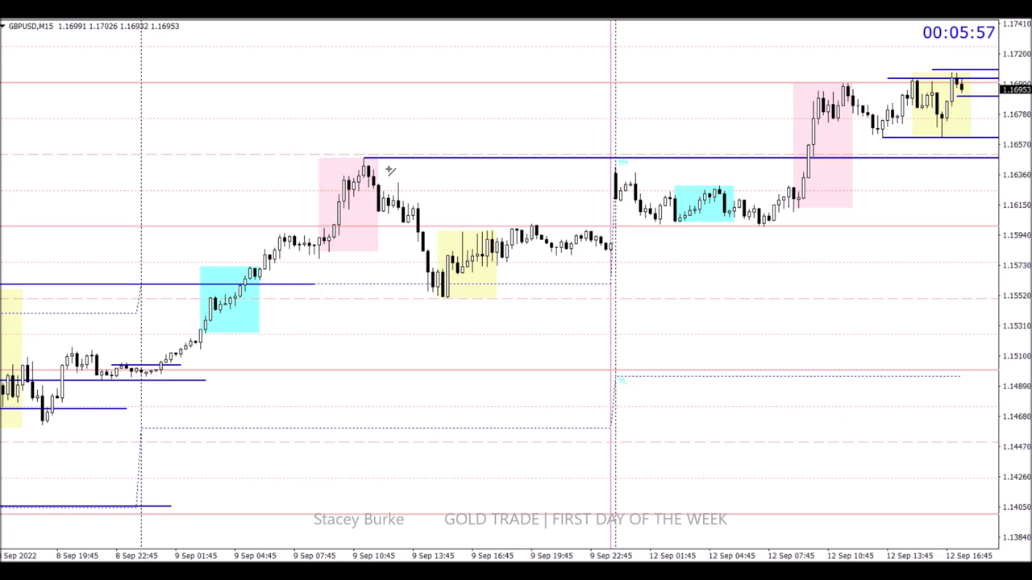
scroll(389, 171, "down", 6)
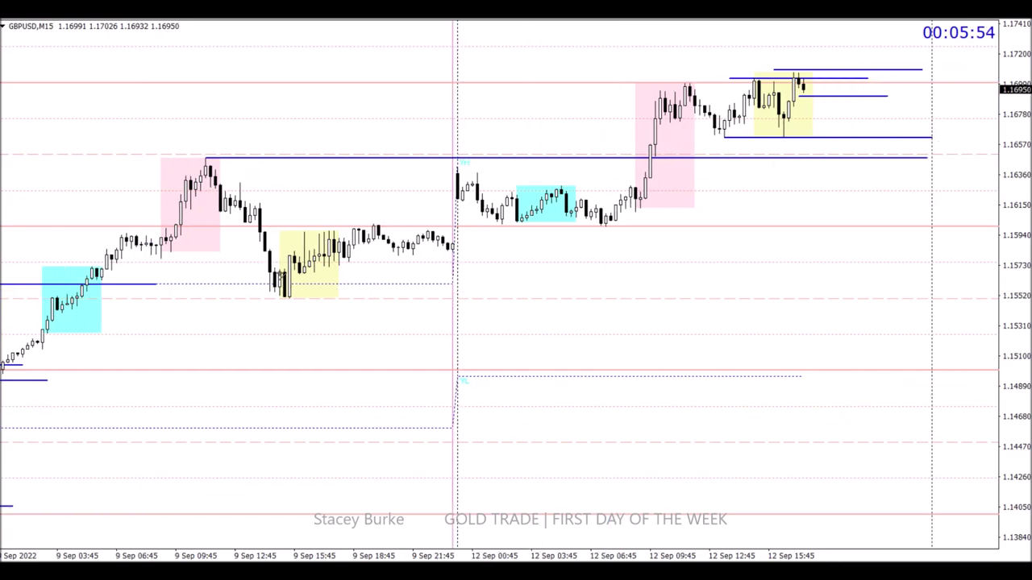
left_click_drag(272, 267, 729, 268)
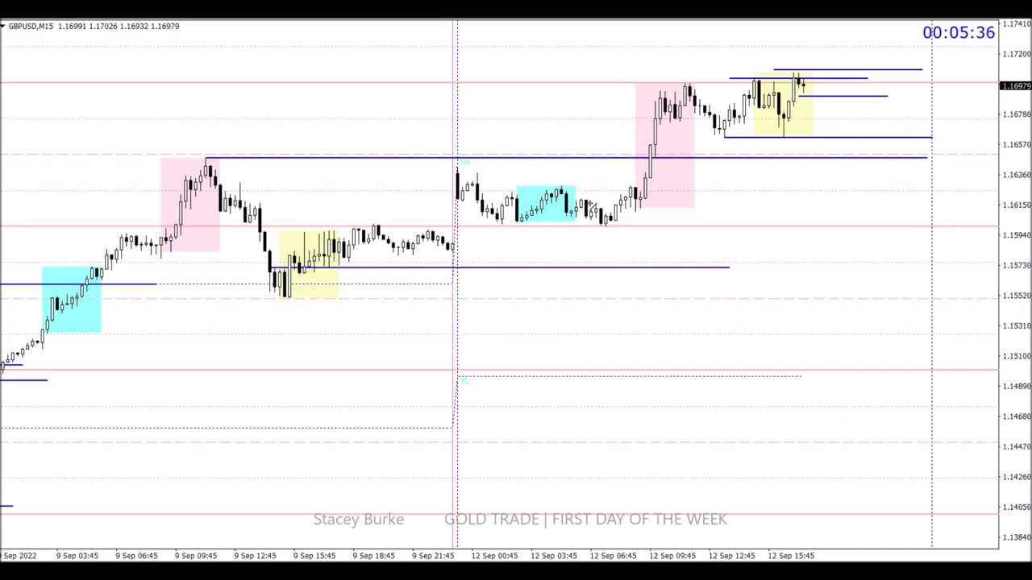
left_click_drag(612, 203, 659, 207)
left_click_drag(625, 186, 651, 186)
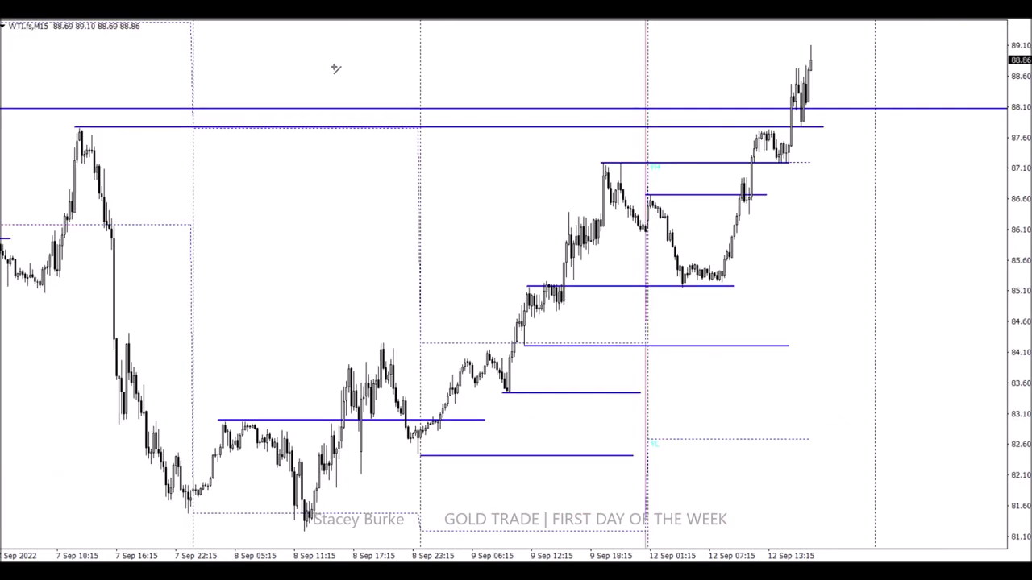
Step: On the WTI M15 chart, draw short horizontal lines at about 84.27 from the 8 Sep high, and about 83.52 and 84.13 on 9 Sep
left_click_drag(372, 343, 513, 342)
scroll(715, 163, "left", 3)
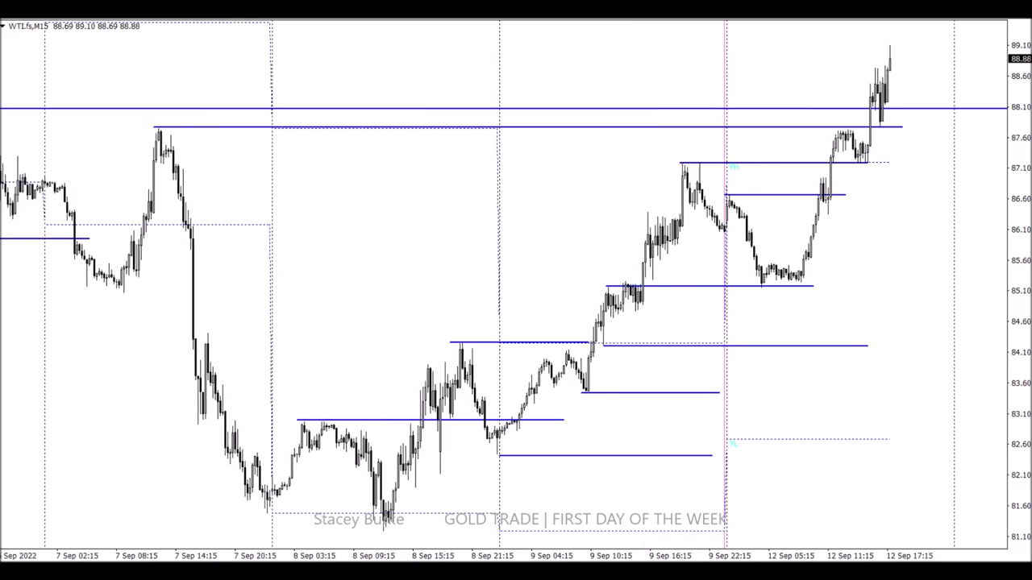
scroll(548, 113, "right", 3)
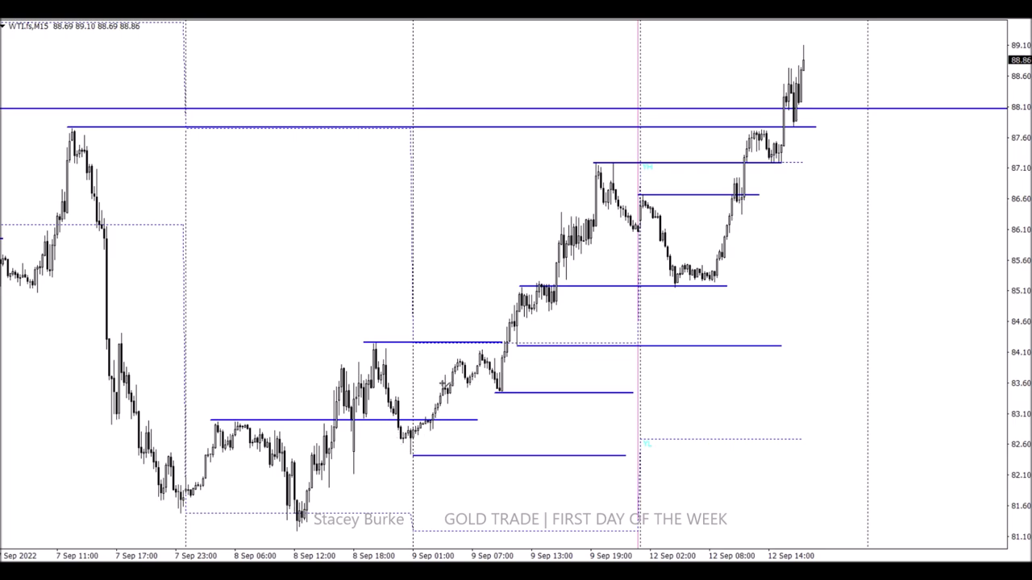
left_click_drag(440, 385, 533, 388)
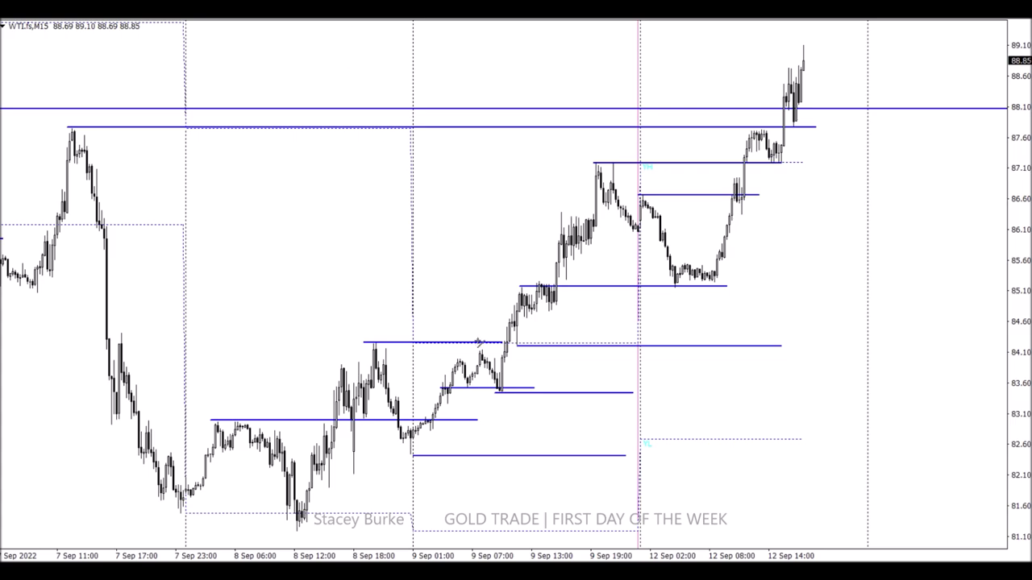
left_click_drag(471, 350, 520, 350)
Step: Draw a rectangle from the 9 Sep highs to the 12 Sep base, about 85.20 to 85.34, and set it to draw as background
left_click(21, 8)
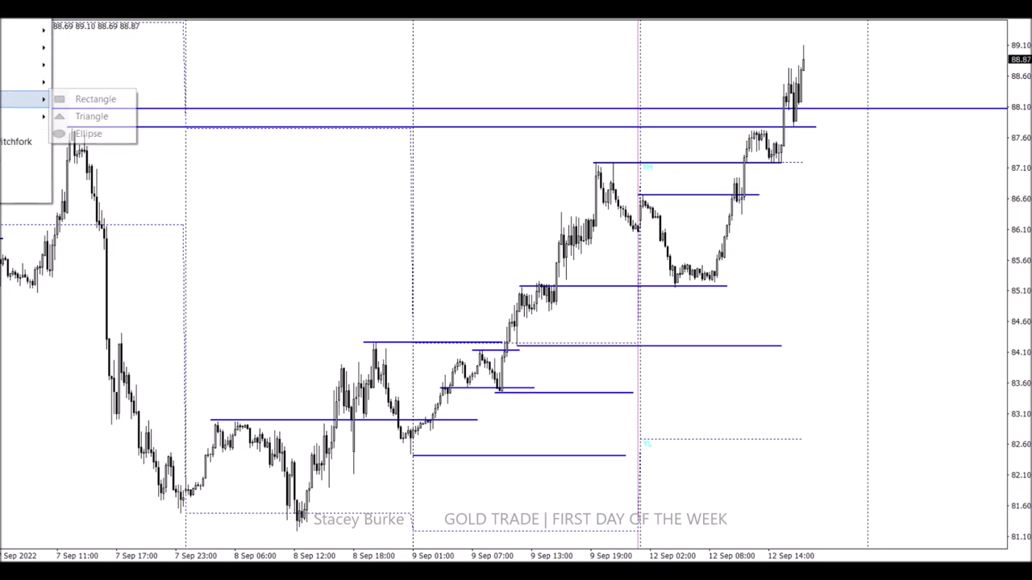
left_click(57, 100)
left_click_drag(545, 284, 732, 275)
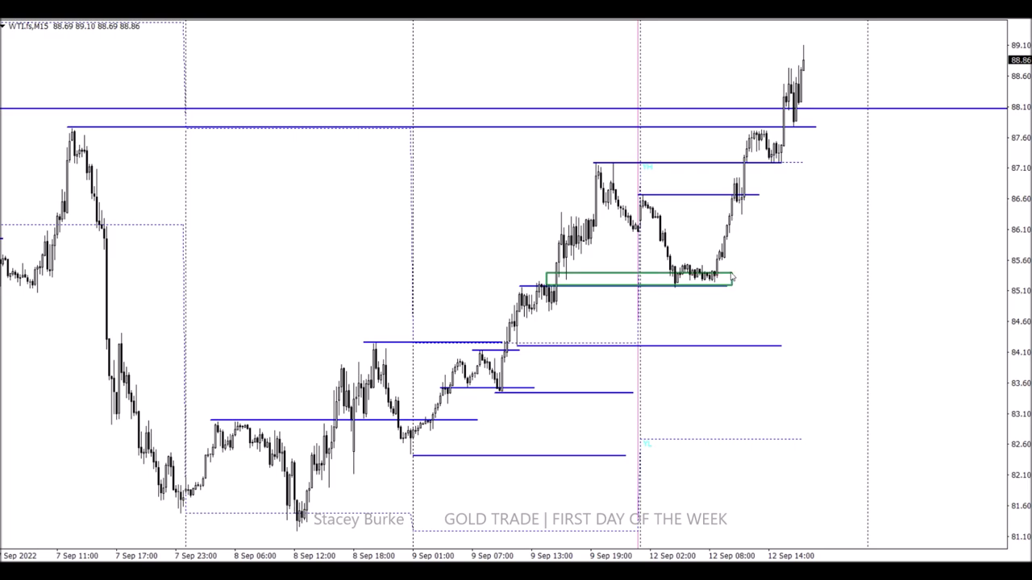
right_click(732, 276)
left_click(798, 283)
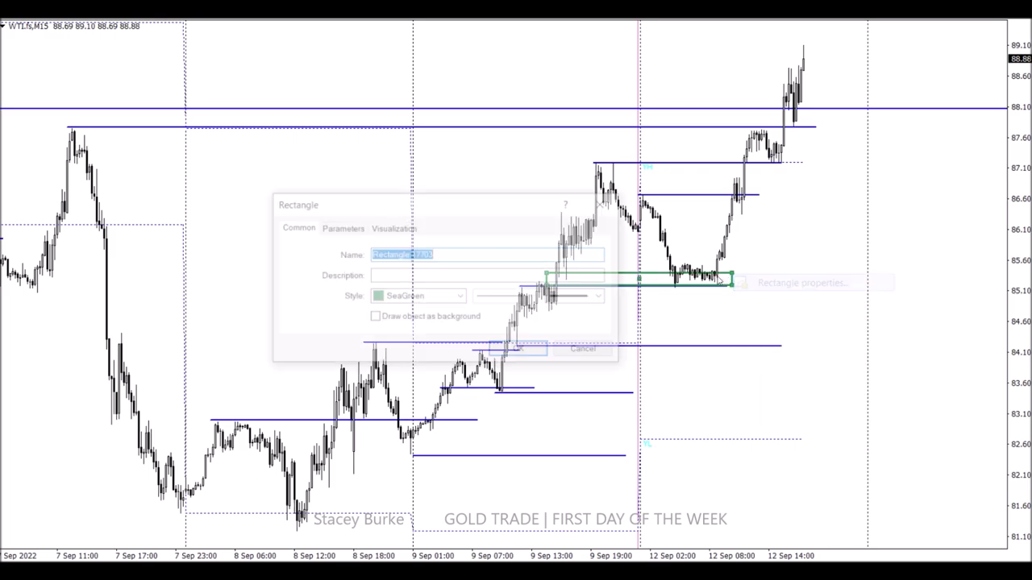
left_click(384, 320)
left_click(521, 350)
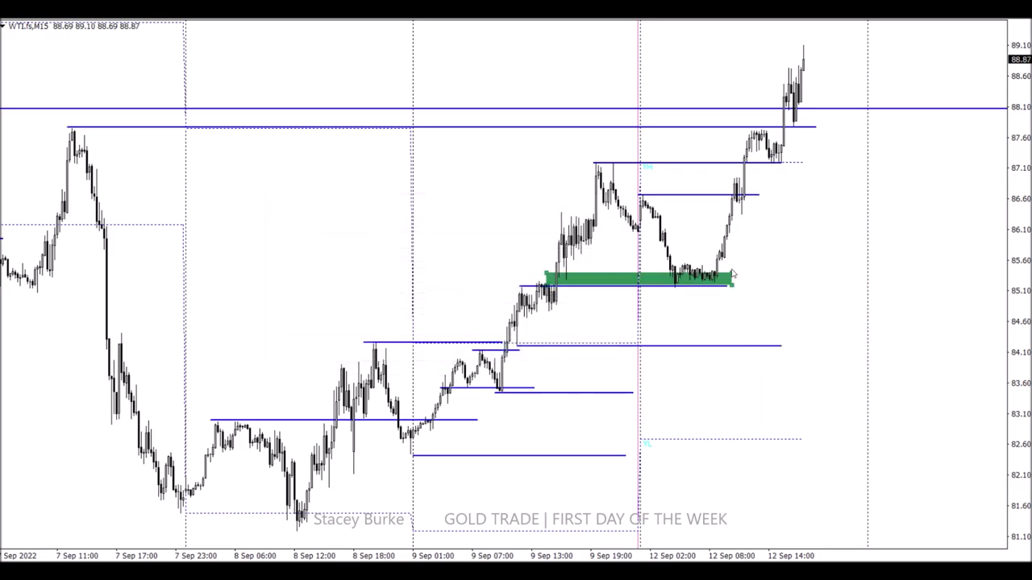
left_click_drag(737, 278, 739, 281)
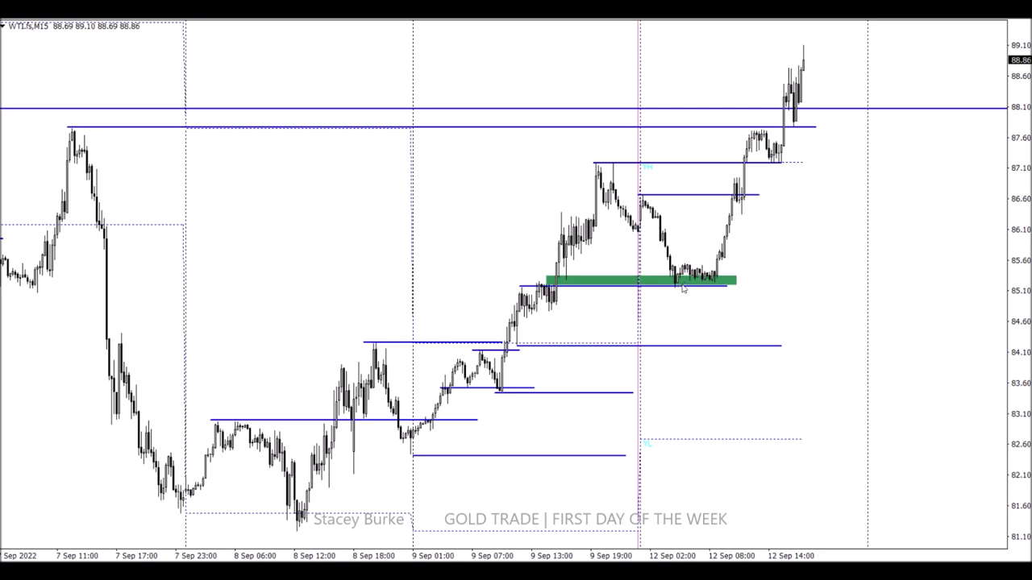
Step: Extend the line at about 85.18 well beyond the latest candle, and draw a short line at about 85.56 above the 12 Sep base
left_click_drag(726, 287, 997, 290)
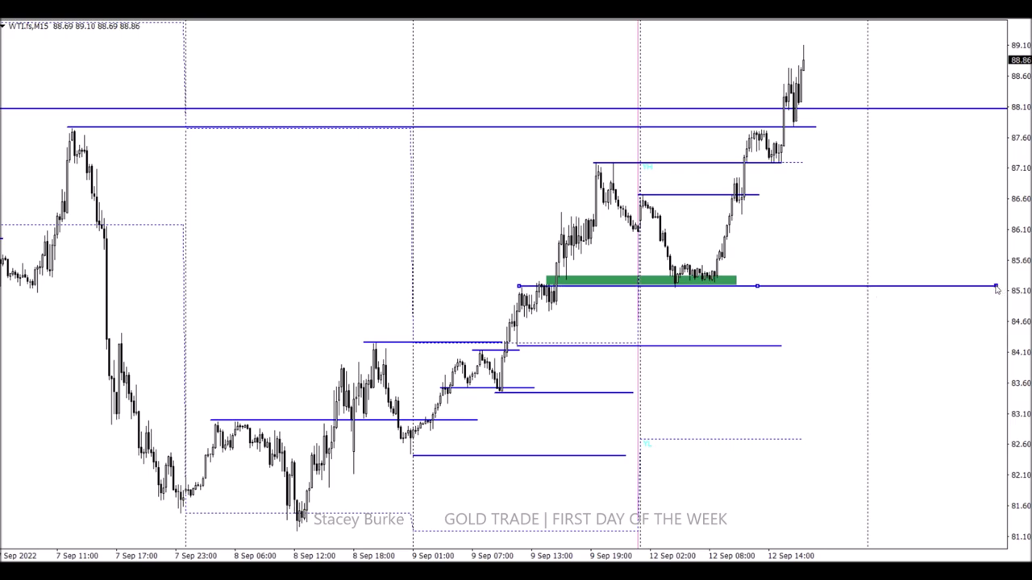
left_click(997, 290)
left_click_drag(677, 264, 723, 265)
Step: Reshape the rectangle around the 12 Sep base, about 85.20 to 85.56, and turn off its background fill
double_click(546, 280)
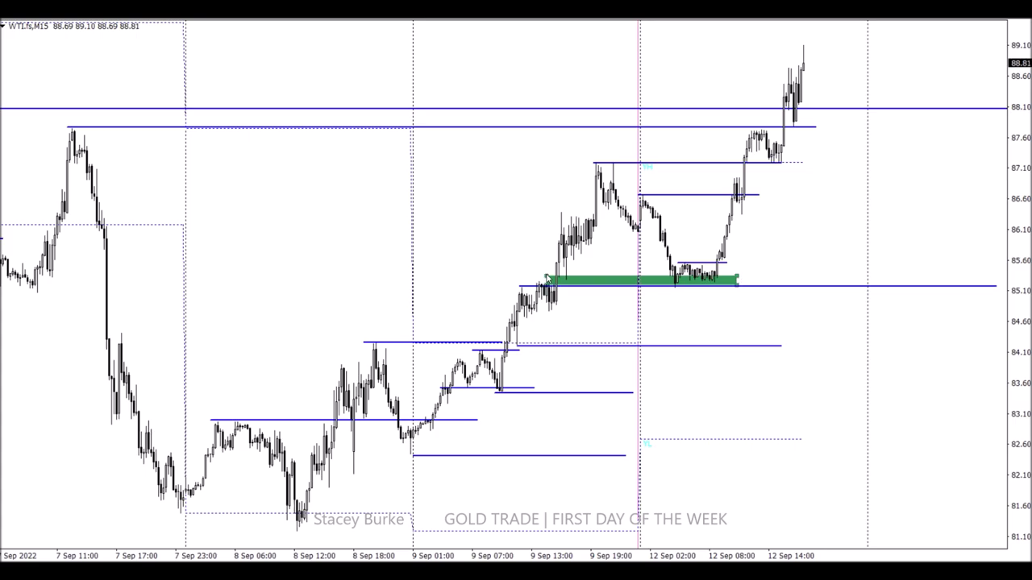
left_click_drag(547, 276, 655, 267)
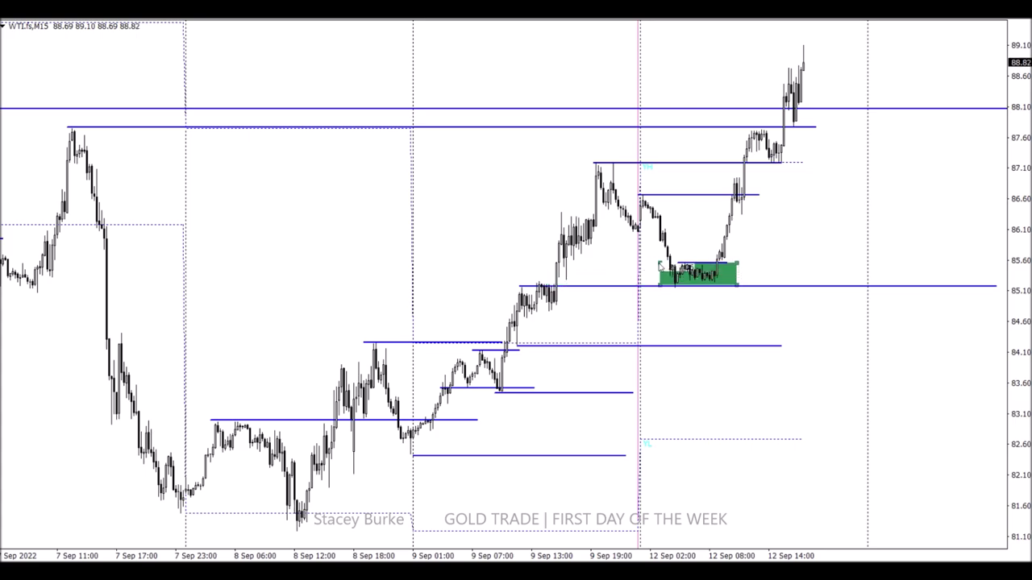
right_click(660, 266)
left_click(717, 273)
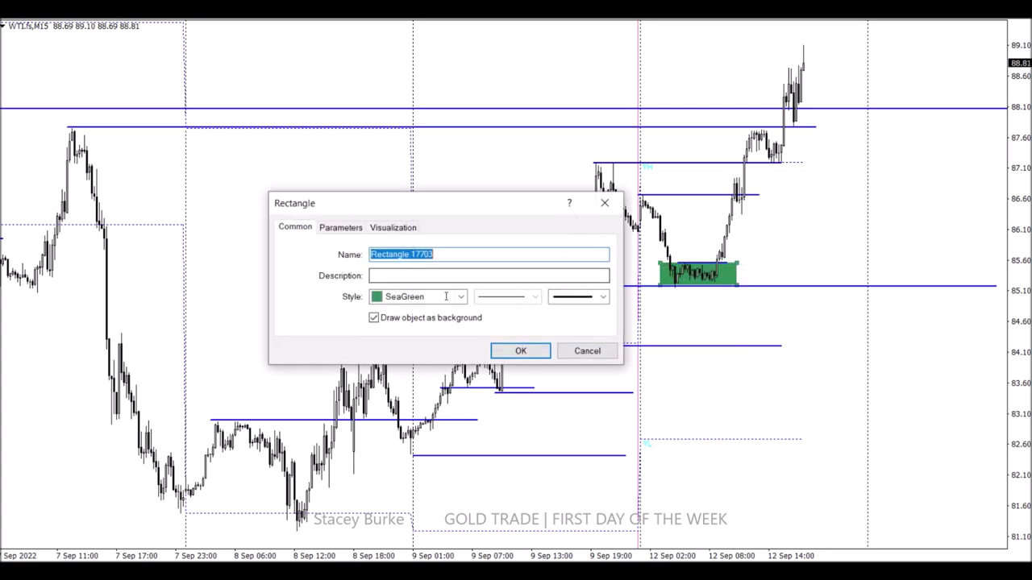
left_click(501, 351)
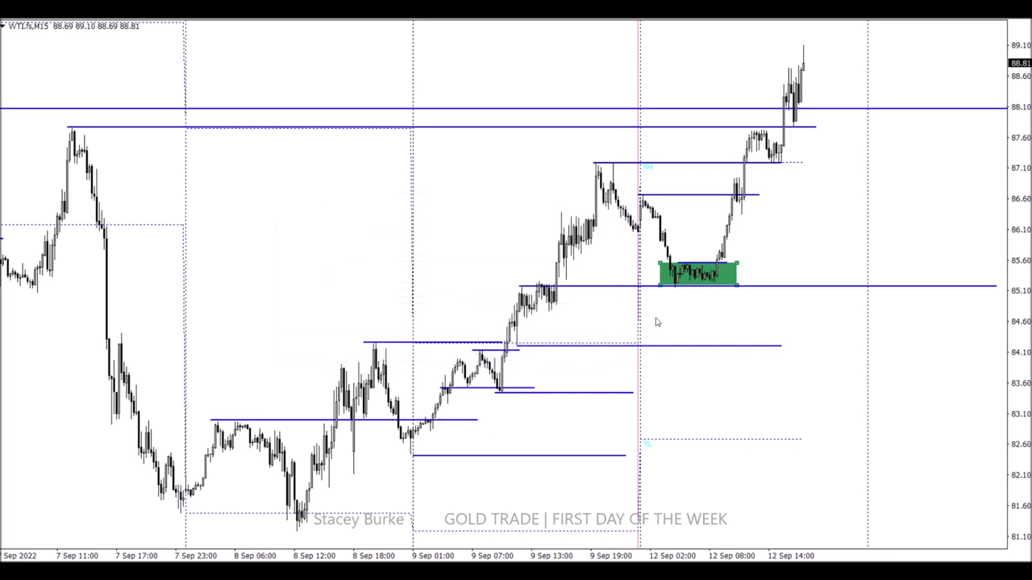
double_click(736, 271)
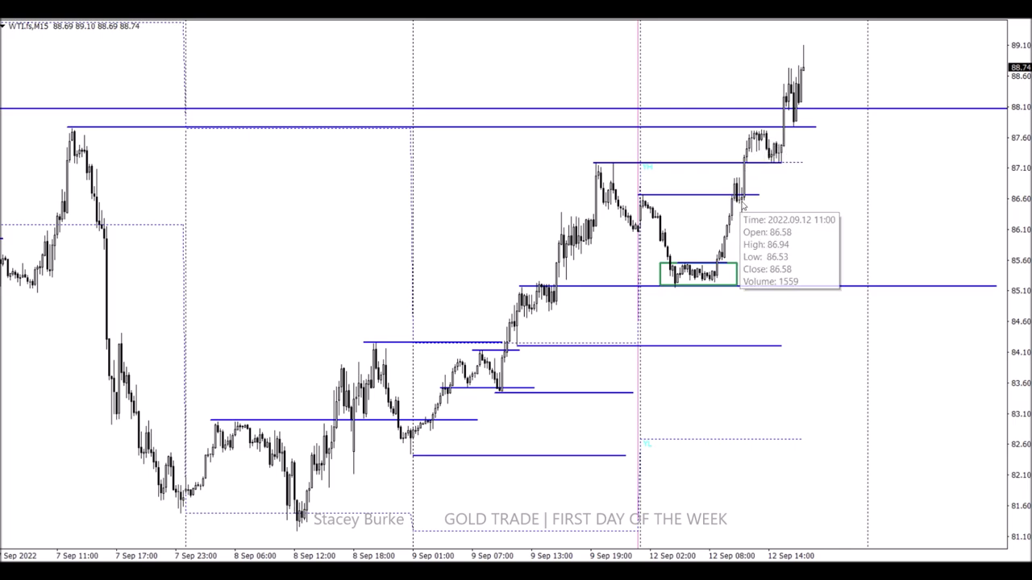
Step: Shrink the rectangle around the brief pullback before the 12 Sep breakout, about 86.28 to 86.82
key("plus")
scroll(595, 193, "up", 10)
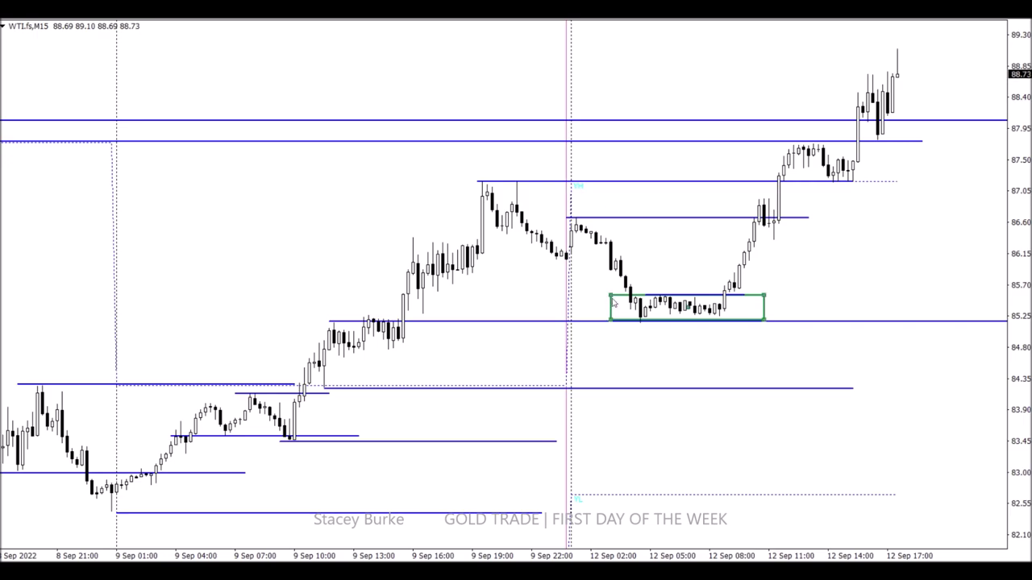
left_click_drag(610, 296, 777, 230)
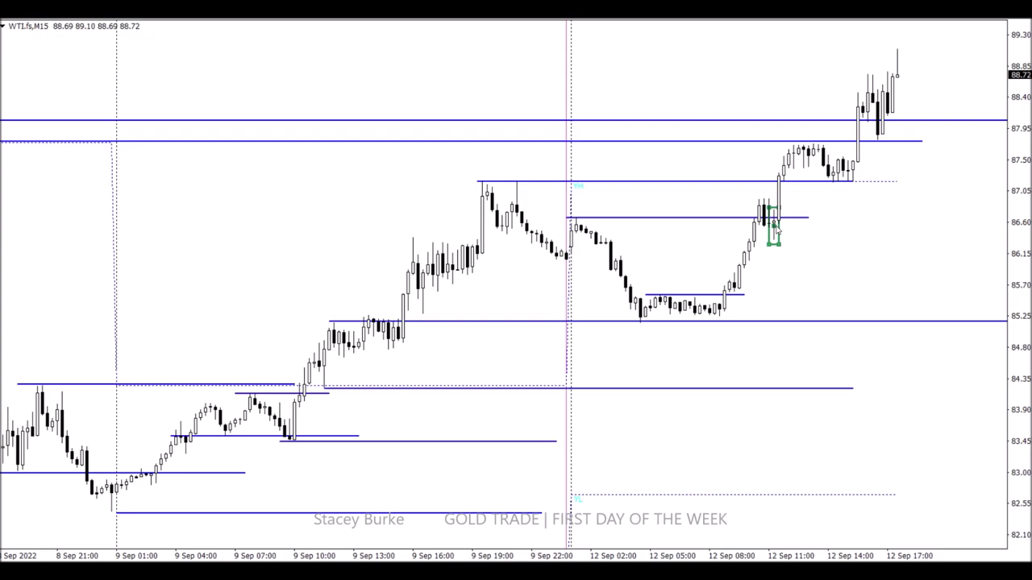
Step: Examine the WTI price history back to early September, including where the upper horizontal levels originate
scroll(658, 298, "down", 3)
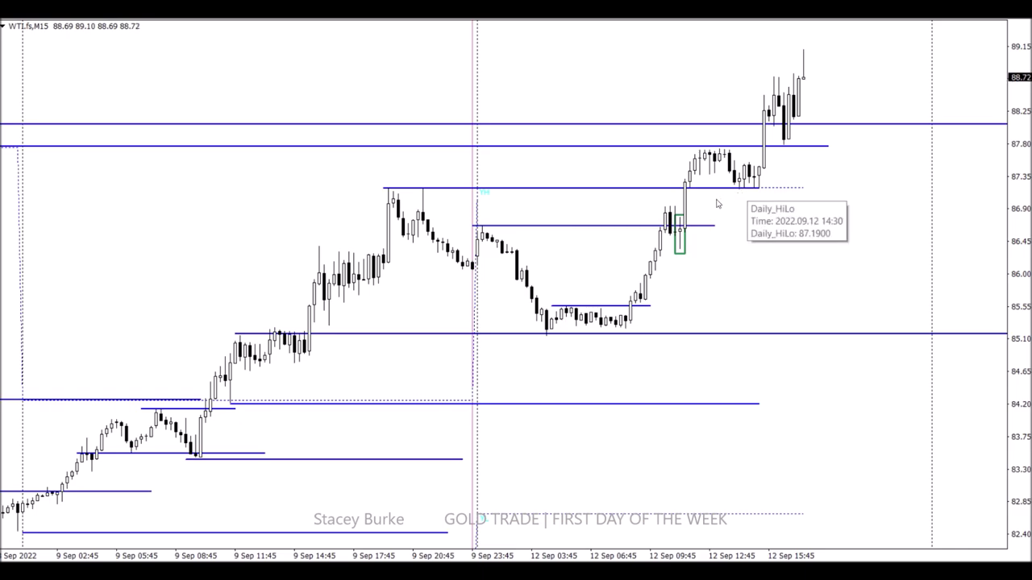
scroll(670, 223, "up", 10)
key("minus")
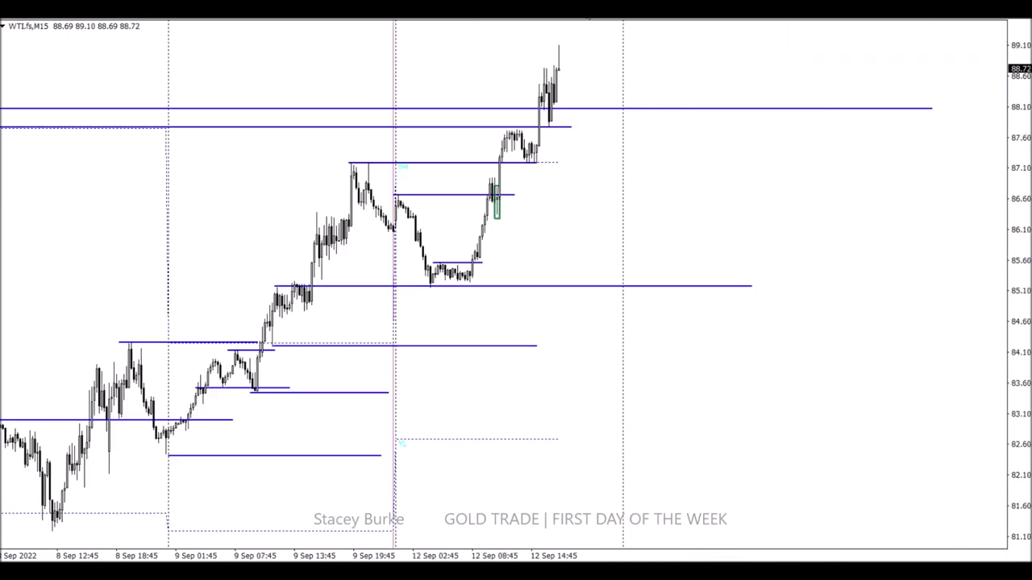
key("minus")
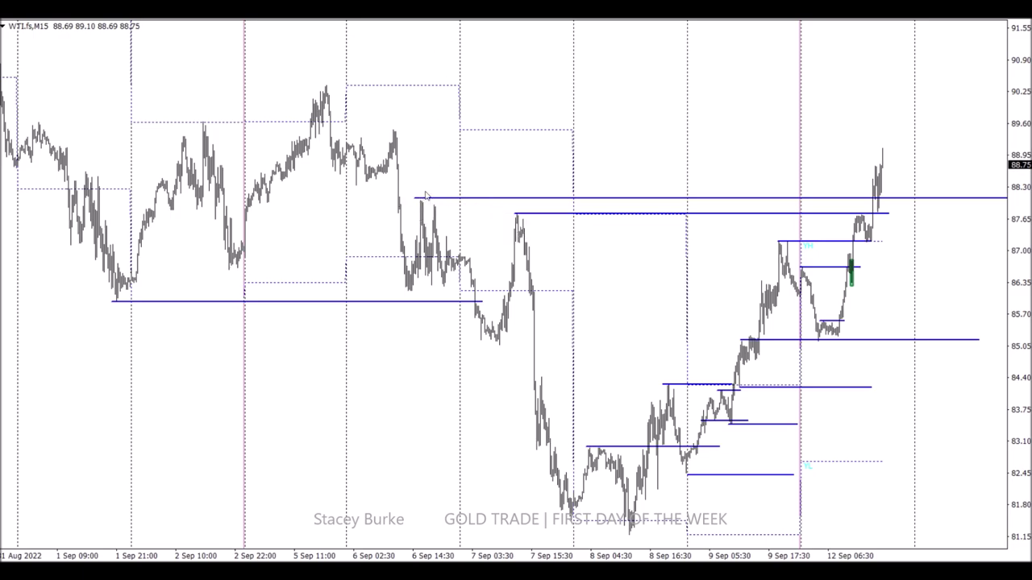
left_click_drag(414, 197, 507, 129)
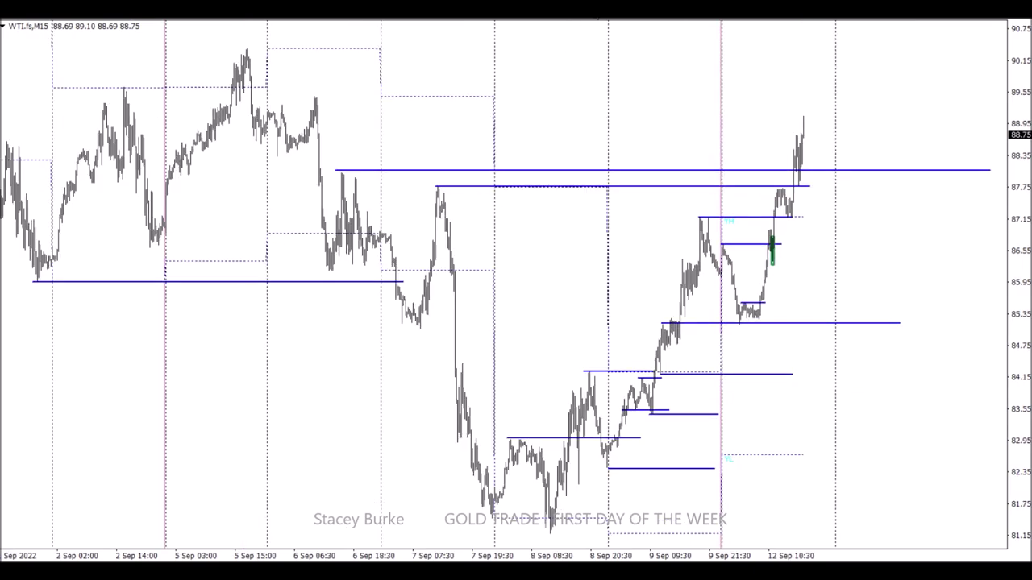
key("plus")
scroll(546, 396, "down", 10)
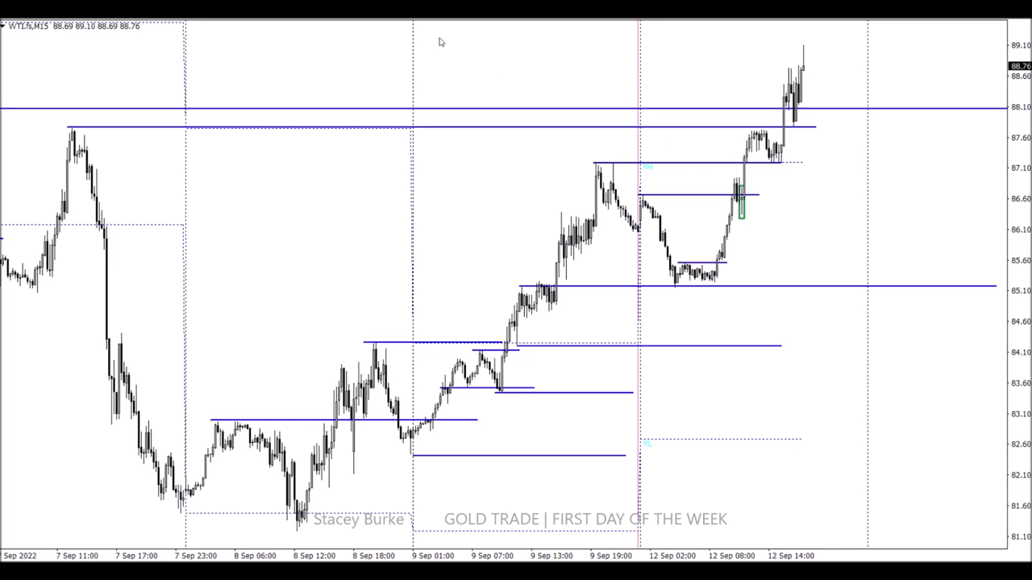
Step: Reshape the rectangle around the 12 Sep consolidation, about 87.14 to 87.76, and draw a short horizontal line inside it at about 87.53
key("plus")
scroll(605, 133, "up", 5)
scroll(626, 185, "down", 5)
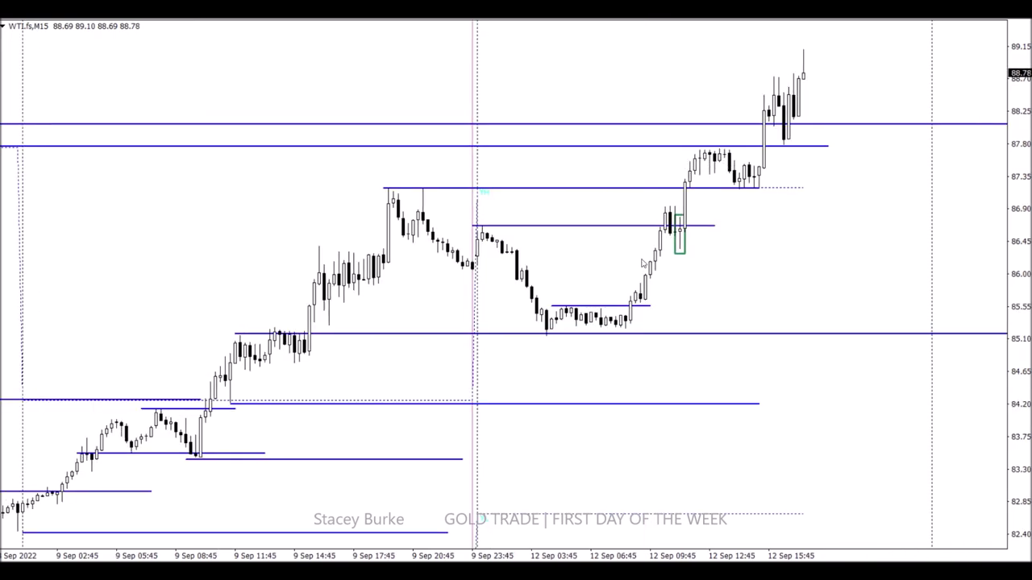
double_click(684, 255)
double_click(684, 255)
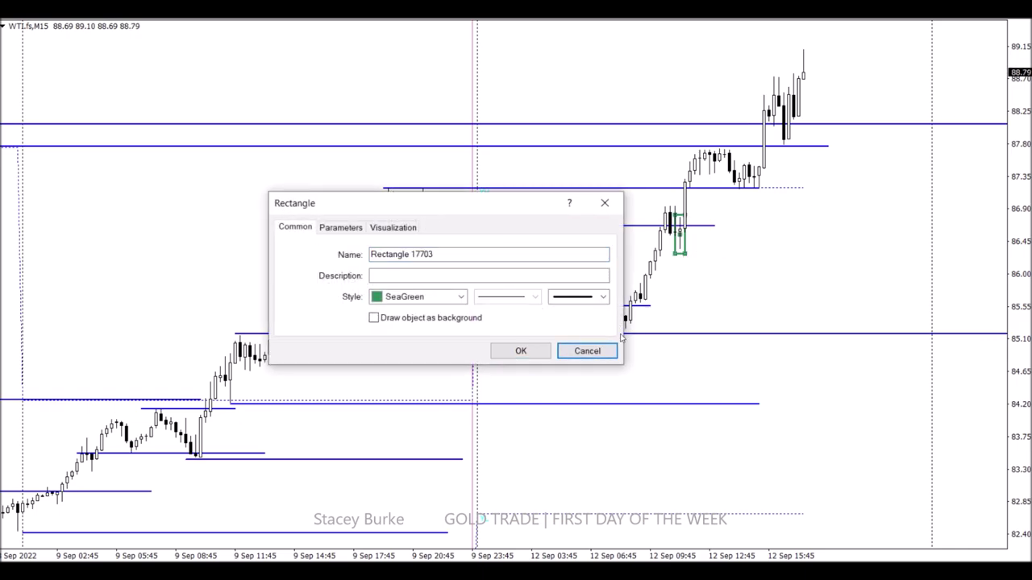
left_click(588, 351)
left_click_drag(685, 254, 775, 196)
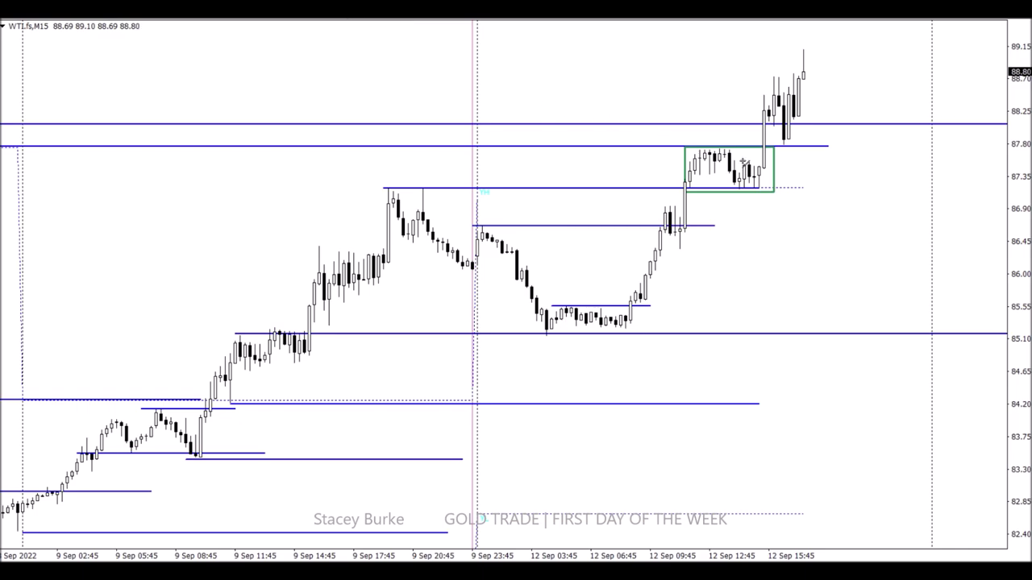
left_click_drag(743, 163, 773, 163)
Step: Switch to the web page offering HLDAY.mq4 and look over the previous-day high and low indicator
mouse_move(764, 115)
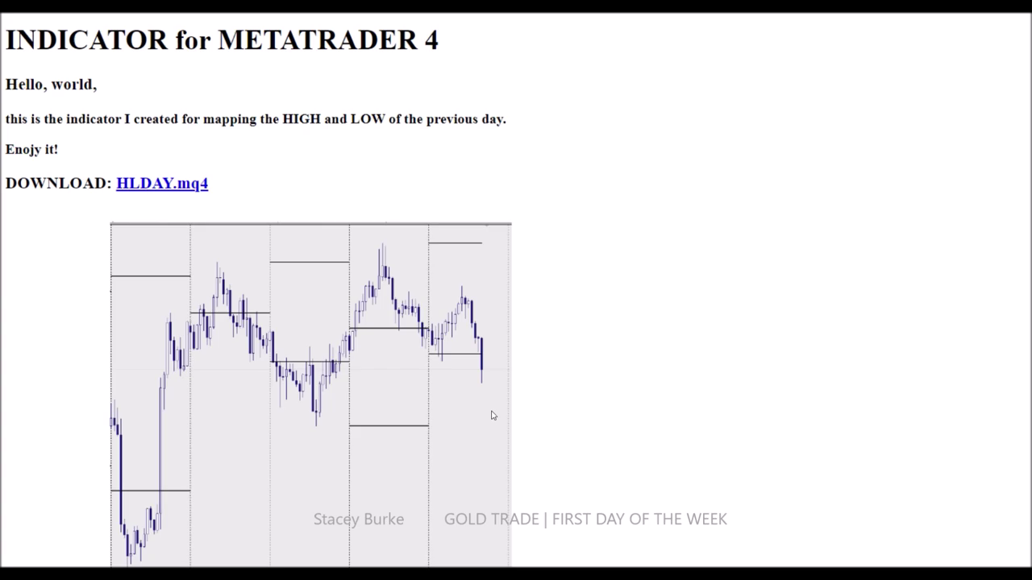
scroll(381, 362, "down", 2)
scroll(382, 360, "up", 3)
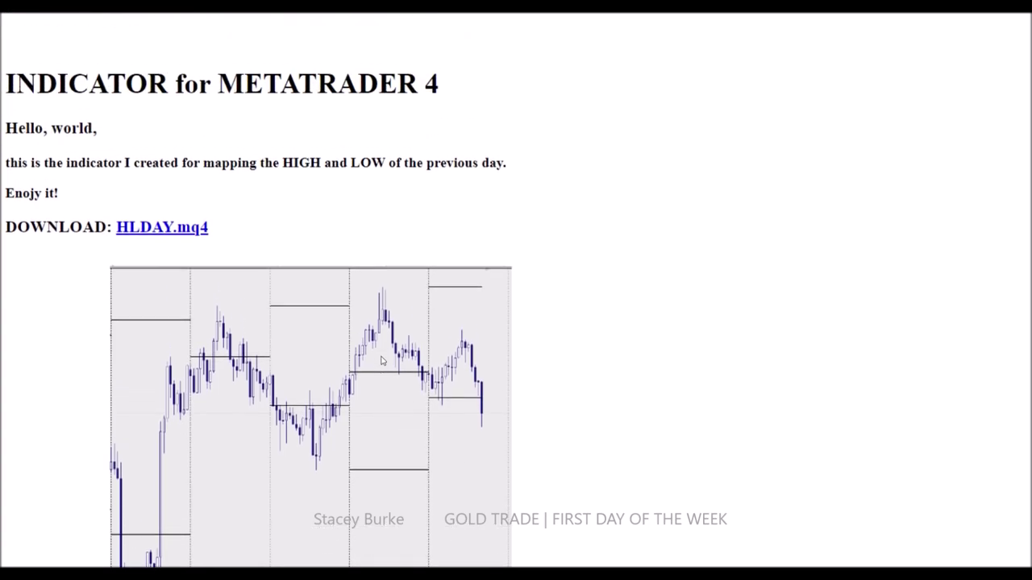